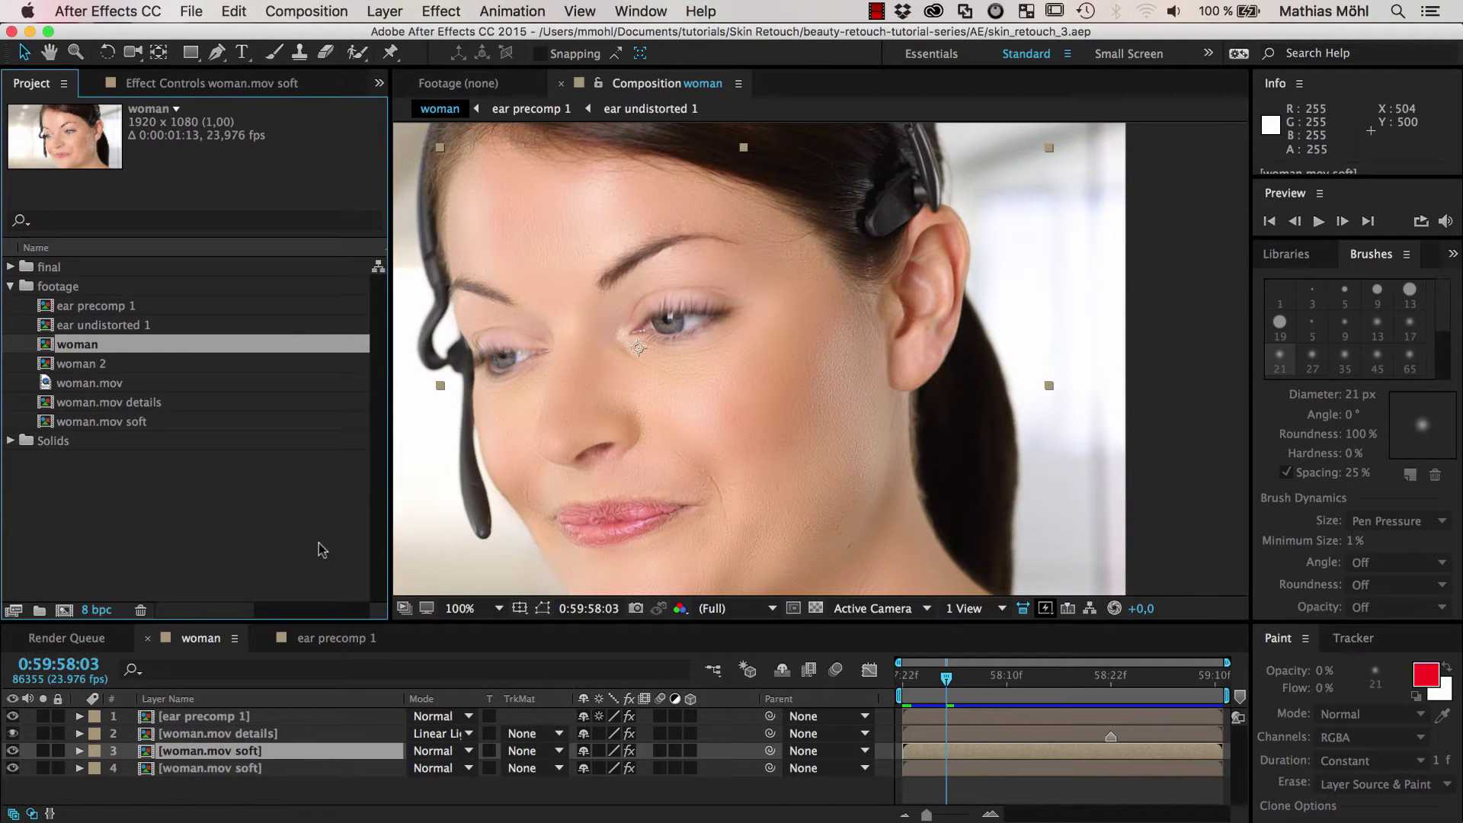
Add woman.mov as a layer in the woman comp and open its existing mocha project via MochaImport+
{"action": "left_click", "coordinate": [275, 532]}
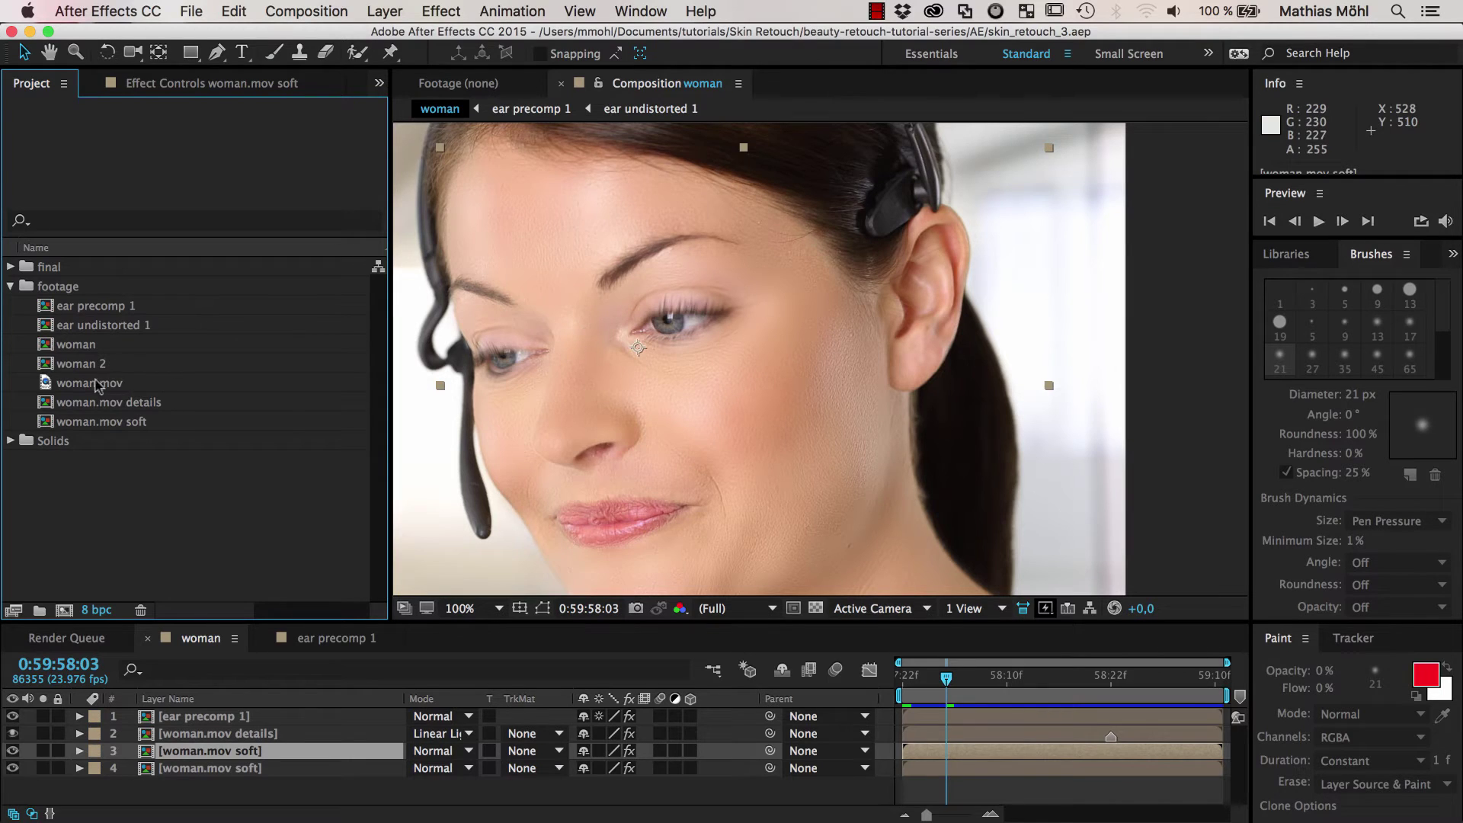
{"action": "left_click_drag", "start_coordinate": [97, 385], "coordinate": [202, 801]}
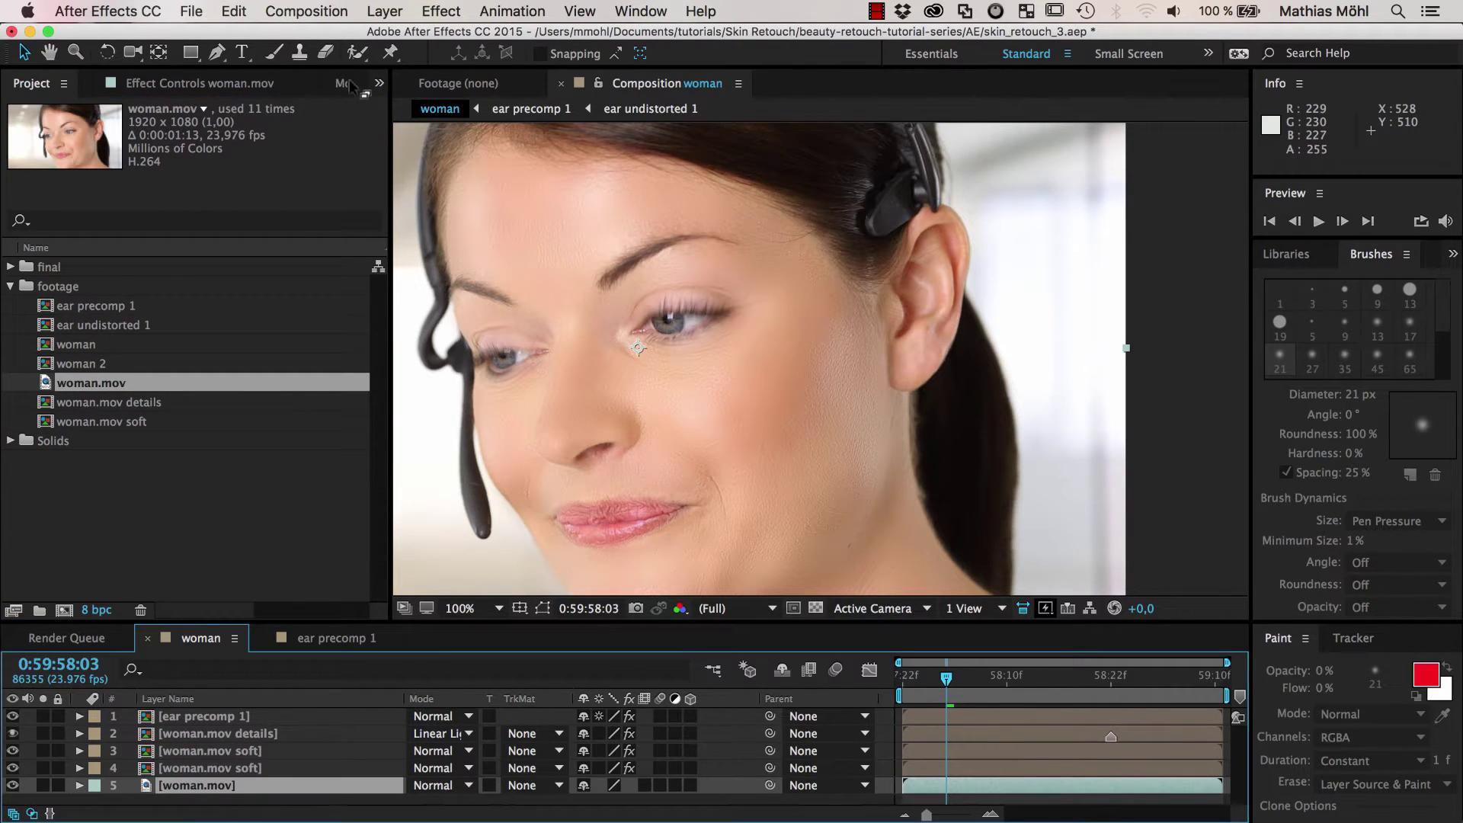
{"action": "left_click", "coordinate": [379, 83]}
{"action": "left_click", "coordinate": [402, 155]}
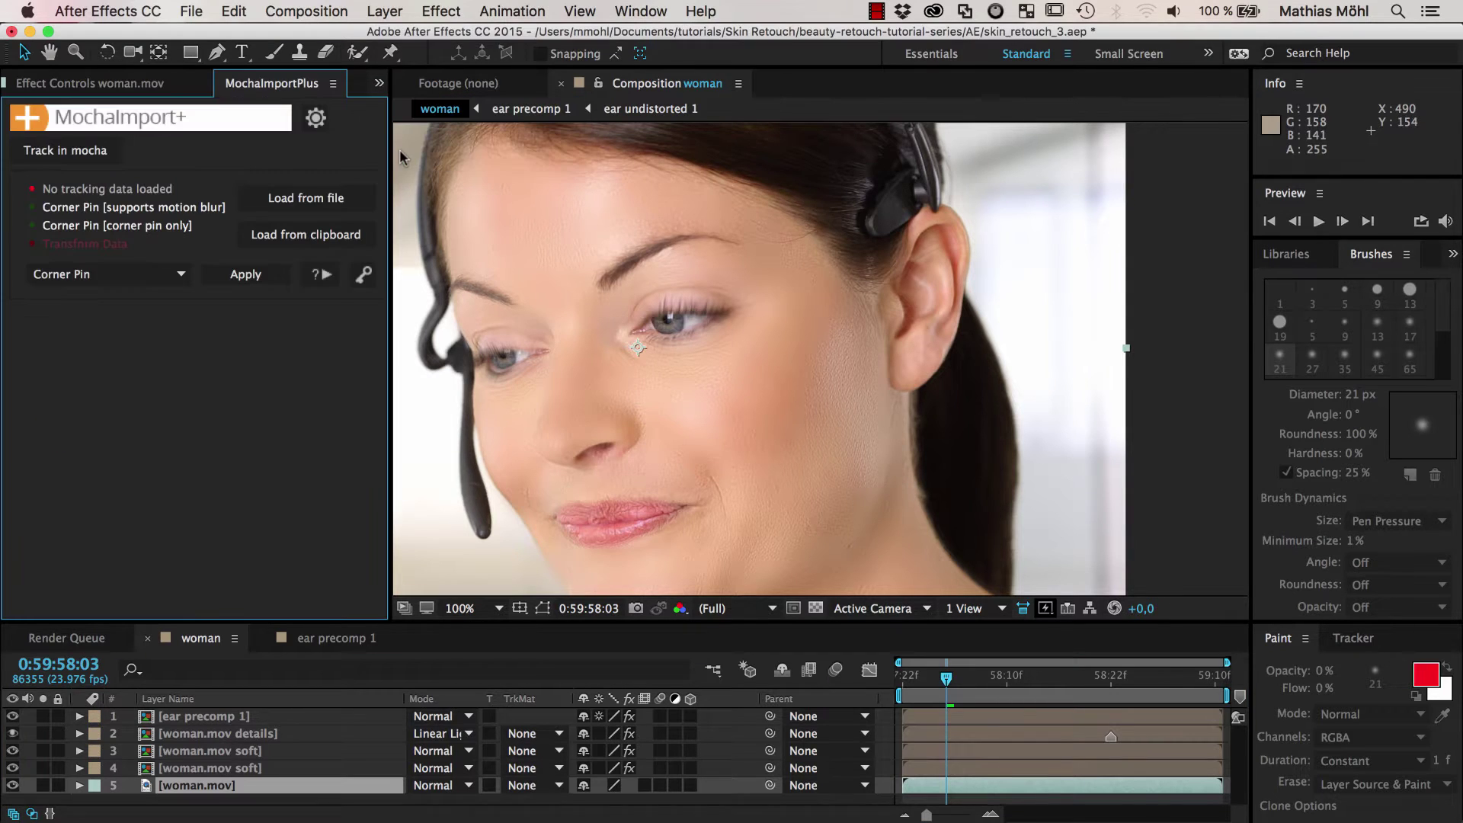
{"action": "left_click", "coordinate": [226, 791]}
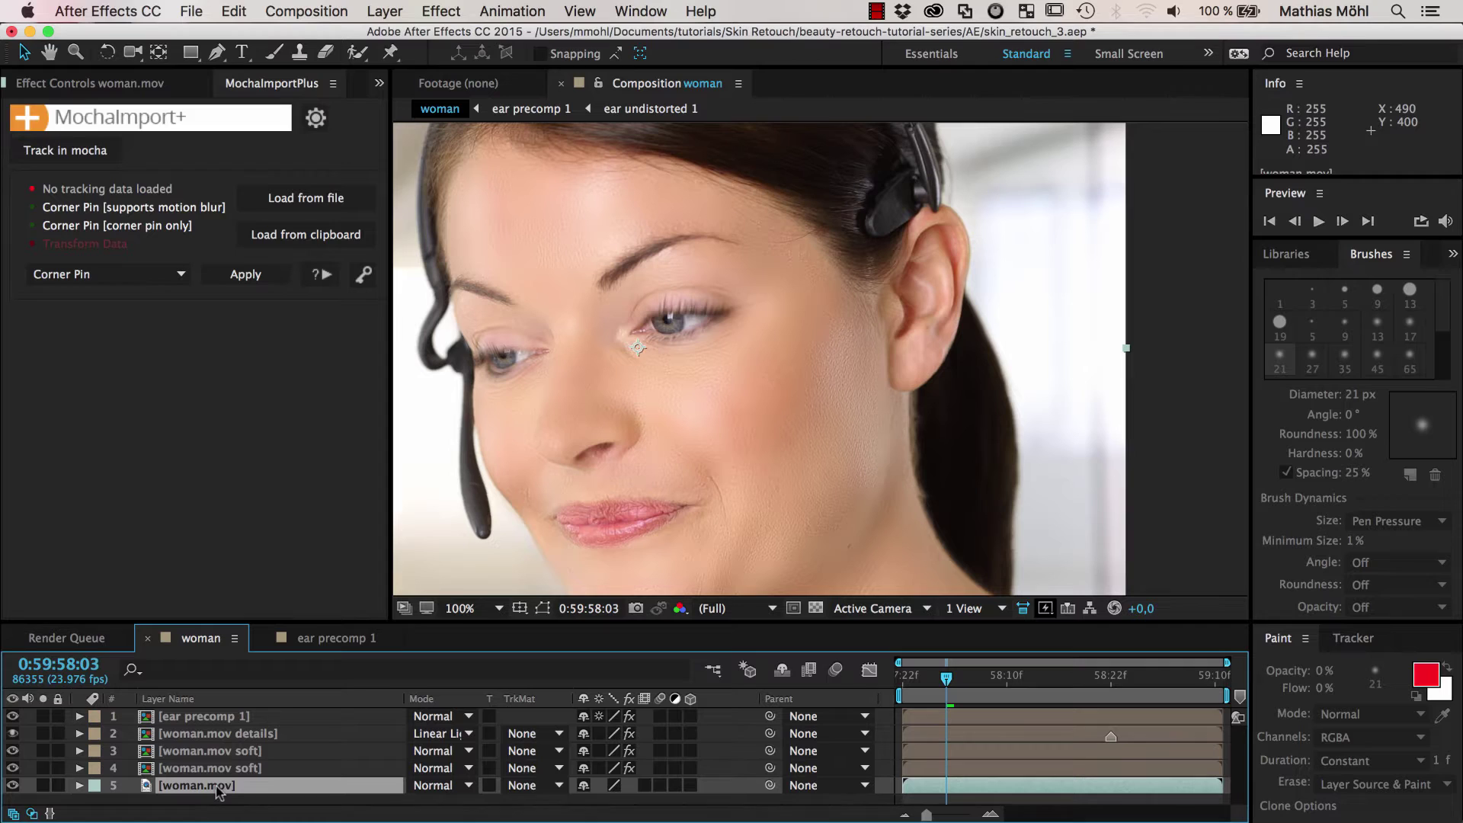
{"action": "left_click", "coordinate": [97, 152]}
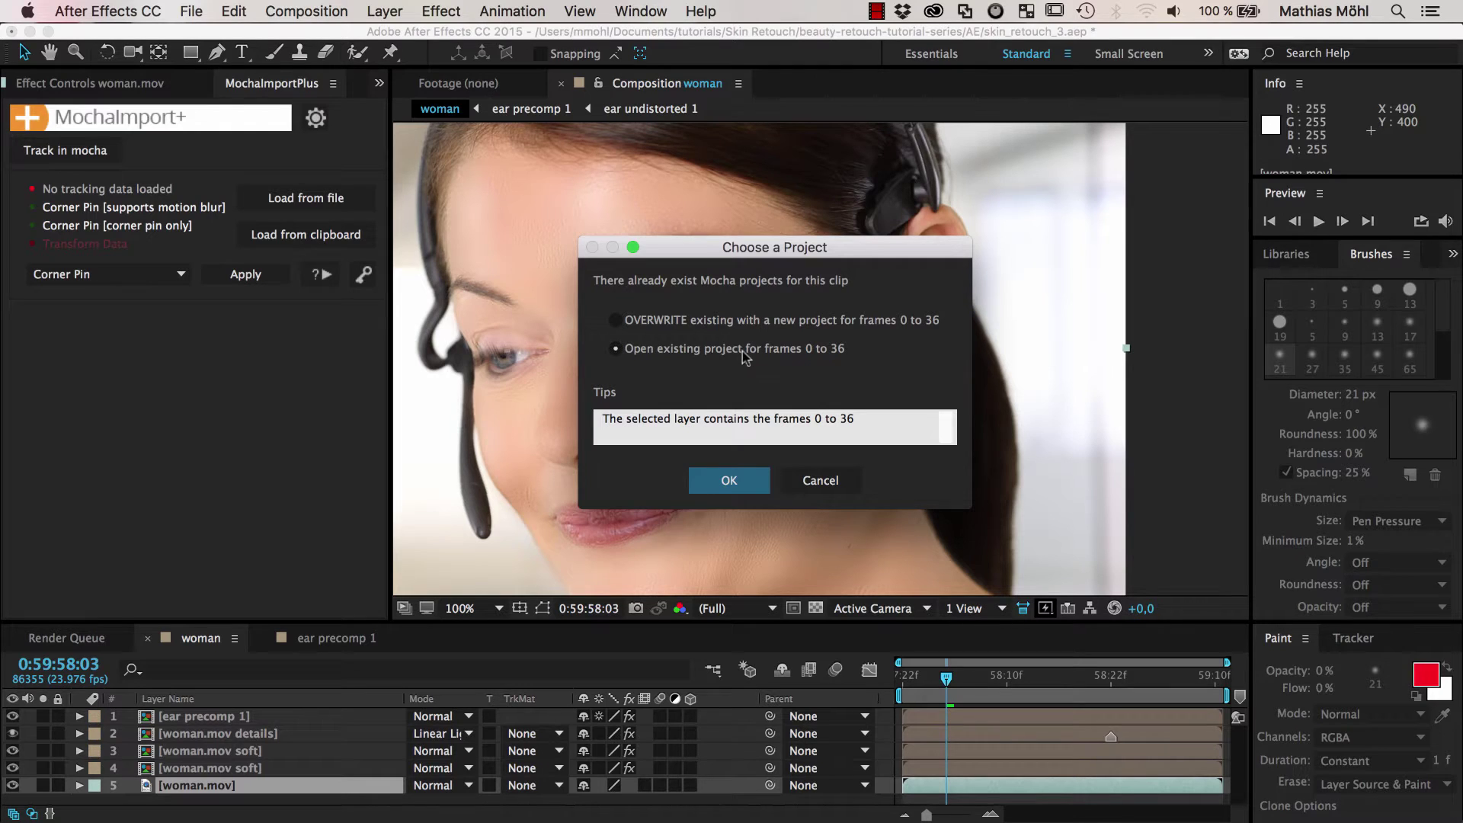
{"action": "left_click", "coordinate": [728, 481]}
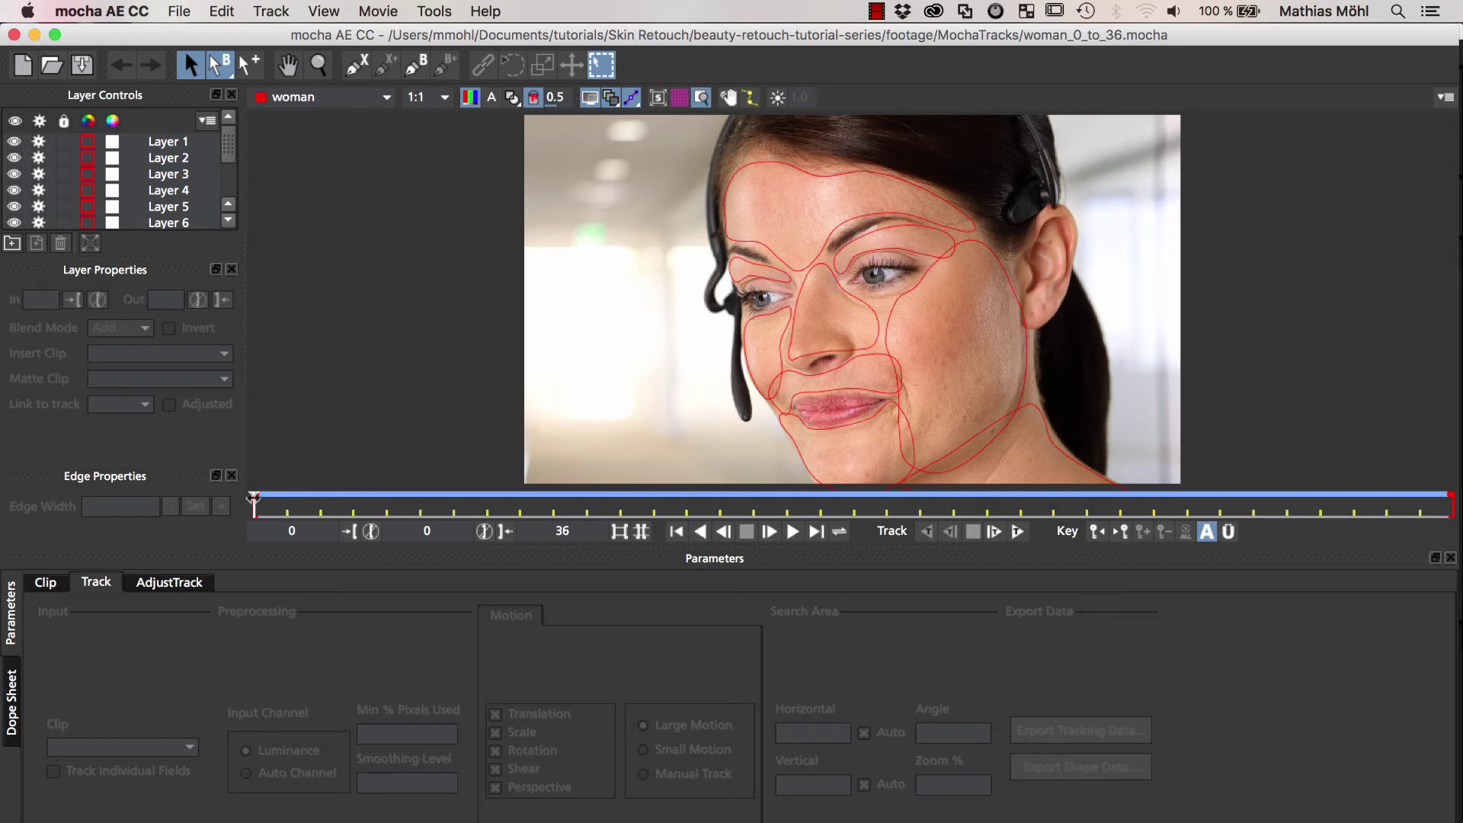
{"action": "left_click_drag", "start_coordinate": [254, 503], "coordinate": [1054, 514]}
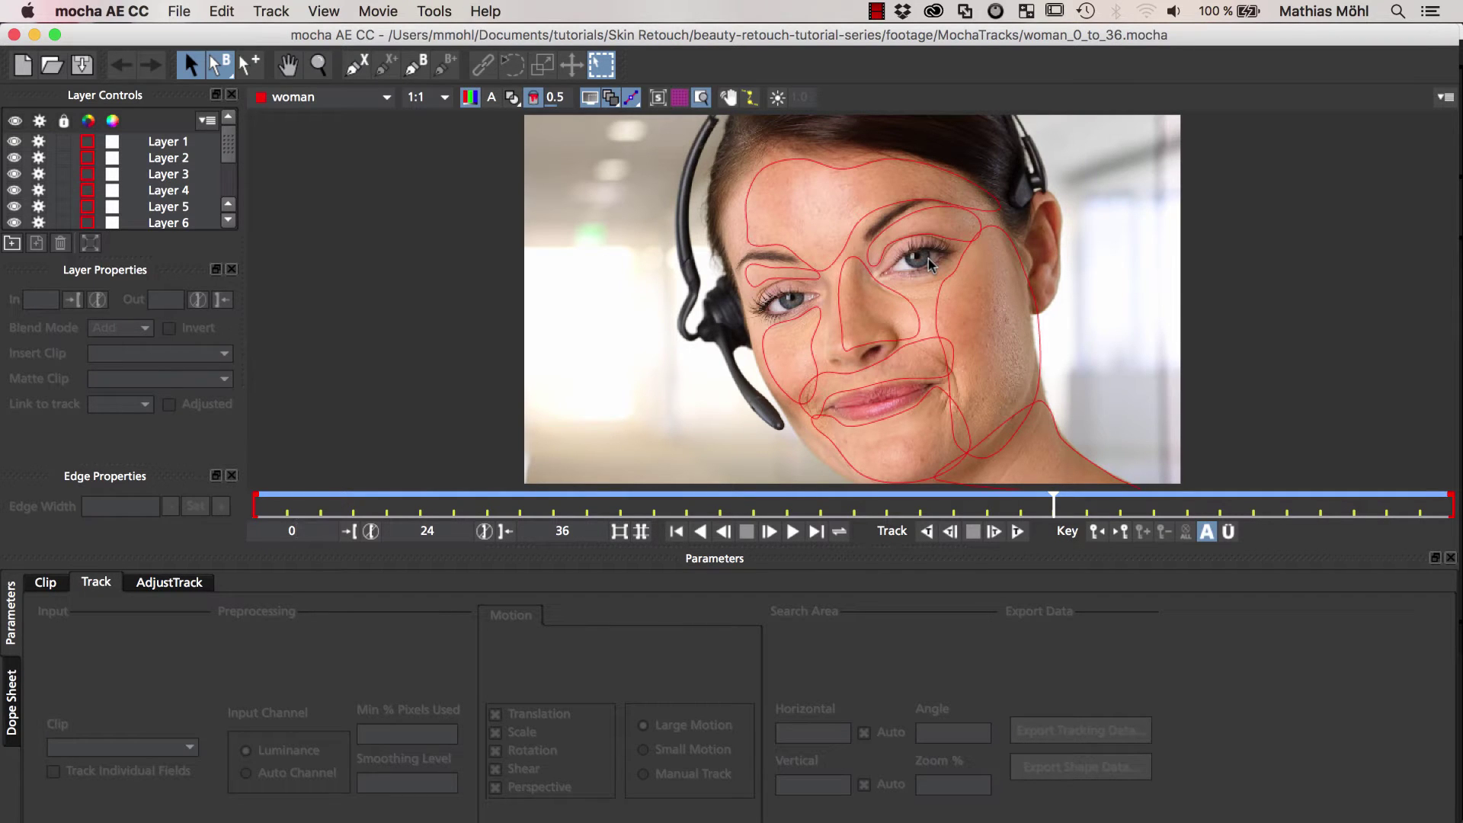
{"action": "left_click_drag", "start_coordinate": [1054, 500], "coordinate": [1353, 516]}
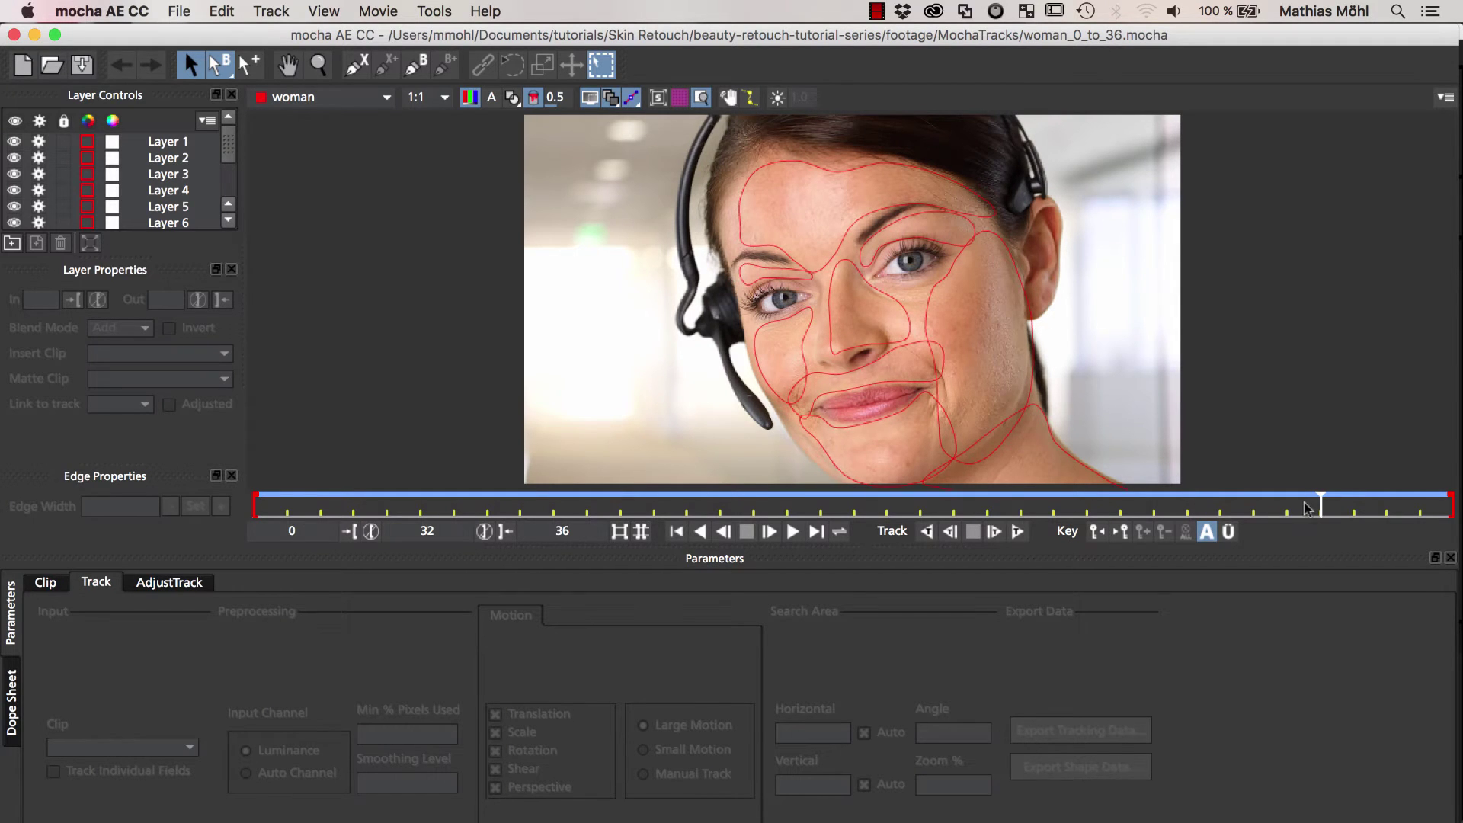
{"action": "left_click_drag", "start_coordinate": [1334, 504], "coordinate": [917, 509]}
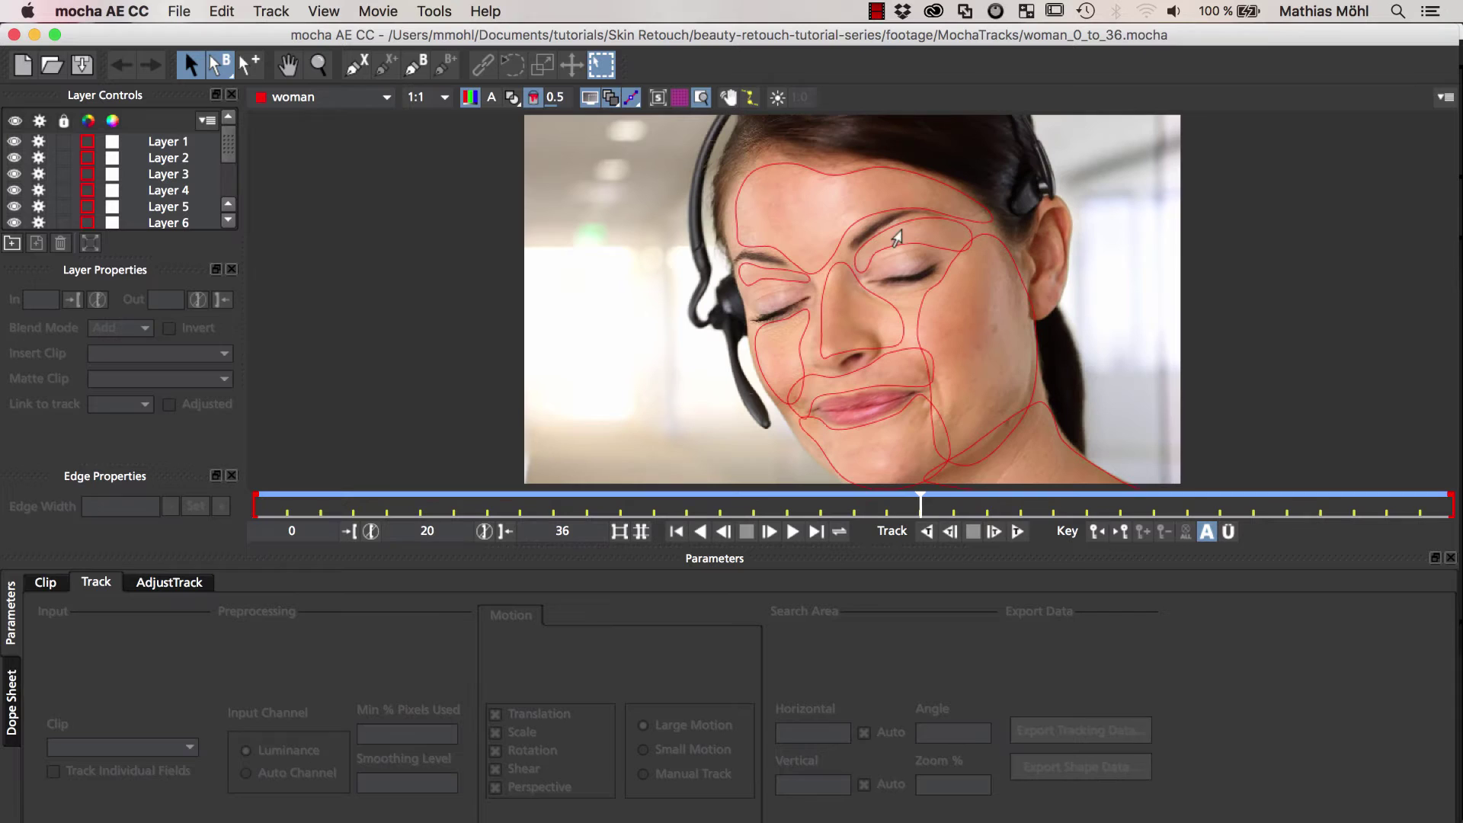
{"action": "left_click_drag", "start_coordinate": [922, 508], "coordinate": [954, 509]}
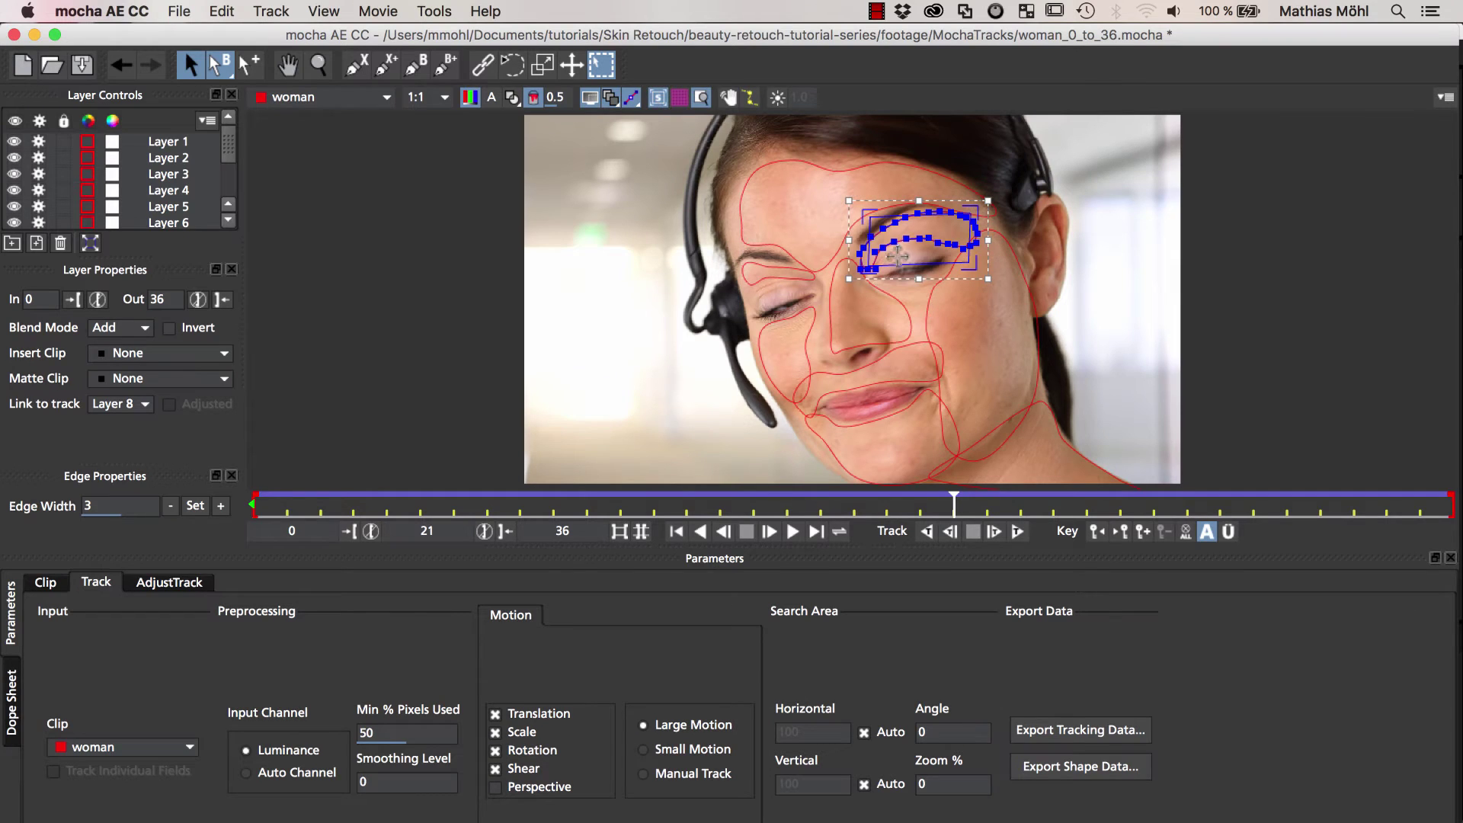
Stretch the eye's tracking surface below, left and right of the eye, checking it at frame 17
{"action": "left_click_drag", "start_coordinate": [899, 271], "coordinate": [904, 308]}
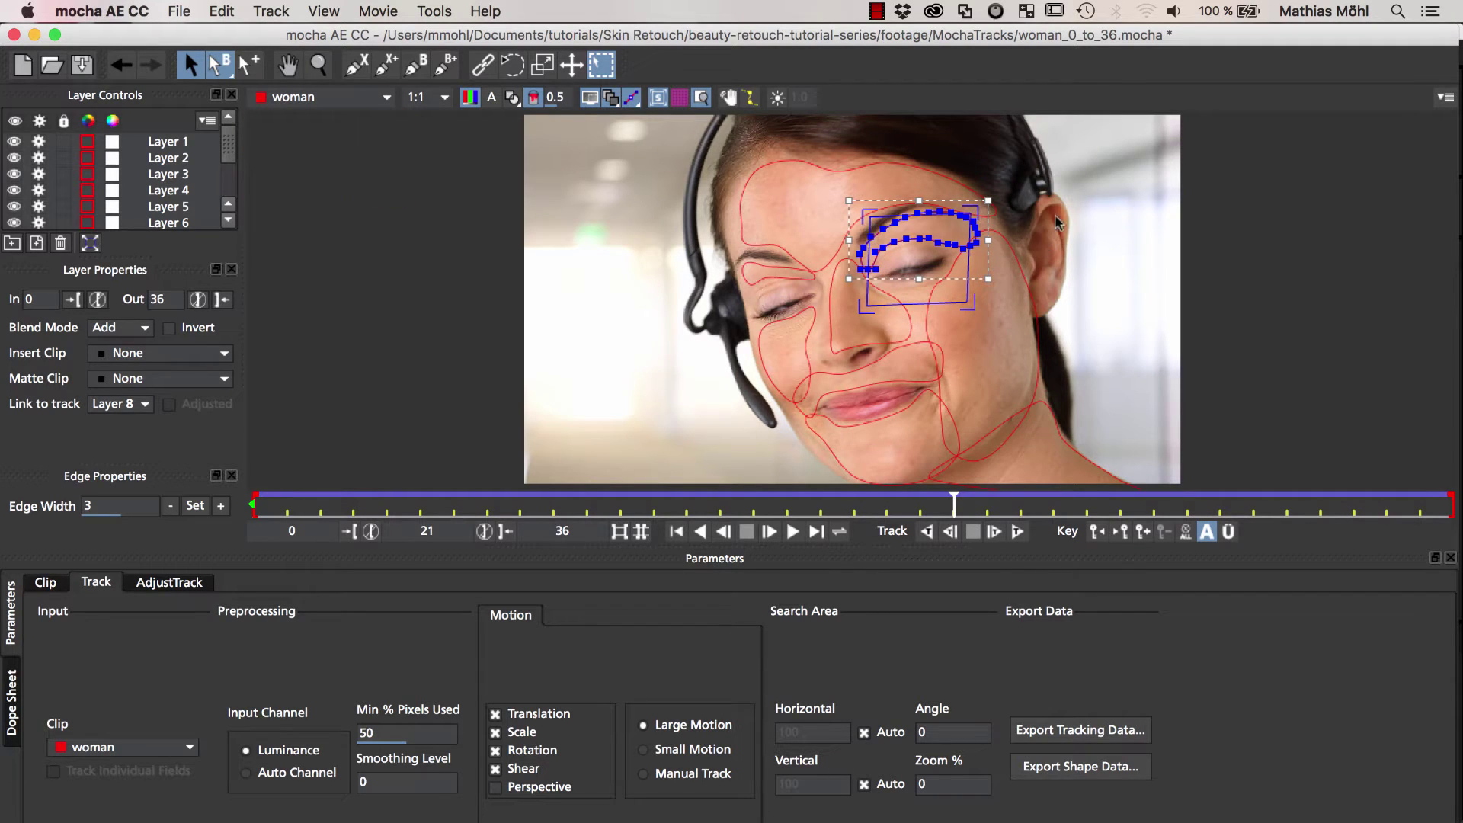
{"action": "left_click_drag", "start_coordinate": [962, 270], "coordinate": [981, 270]}
{"action": "left_click_drag", "start_coordinate": [862, 270], "coordinate": [852, 270]}
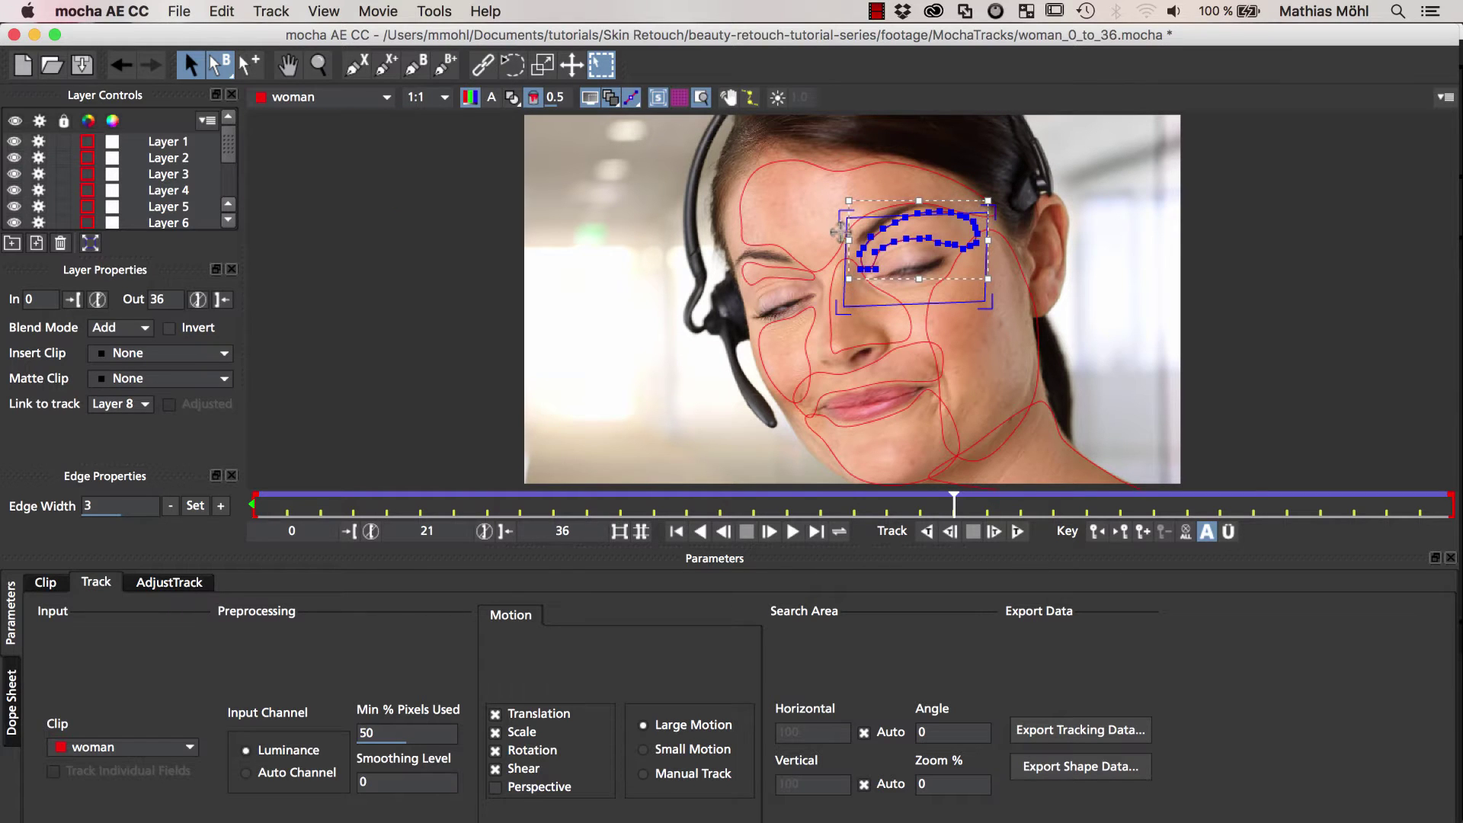
{"action": "left_click_drag", "start_coordinate": [952, 500], "coordinate": [1321, 509]}
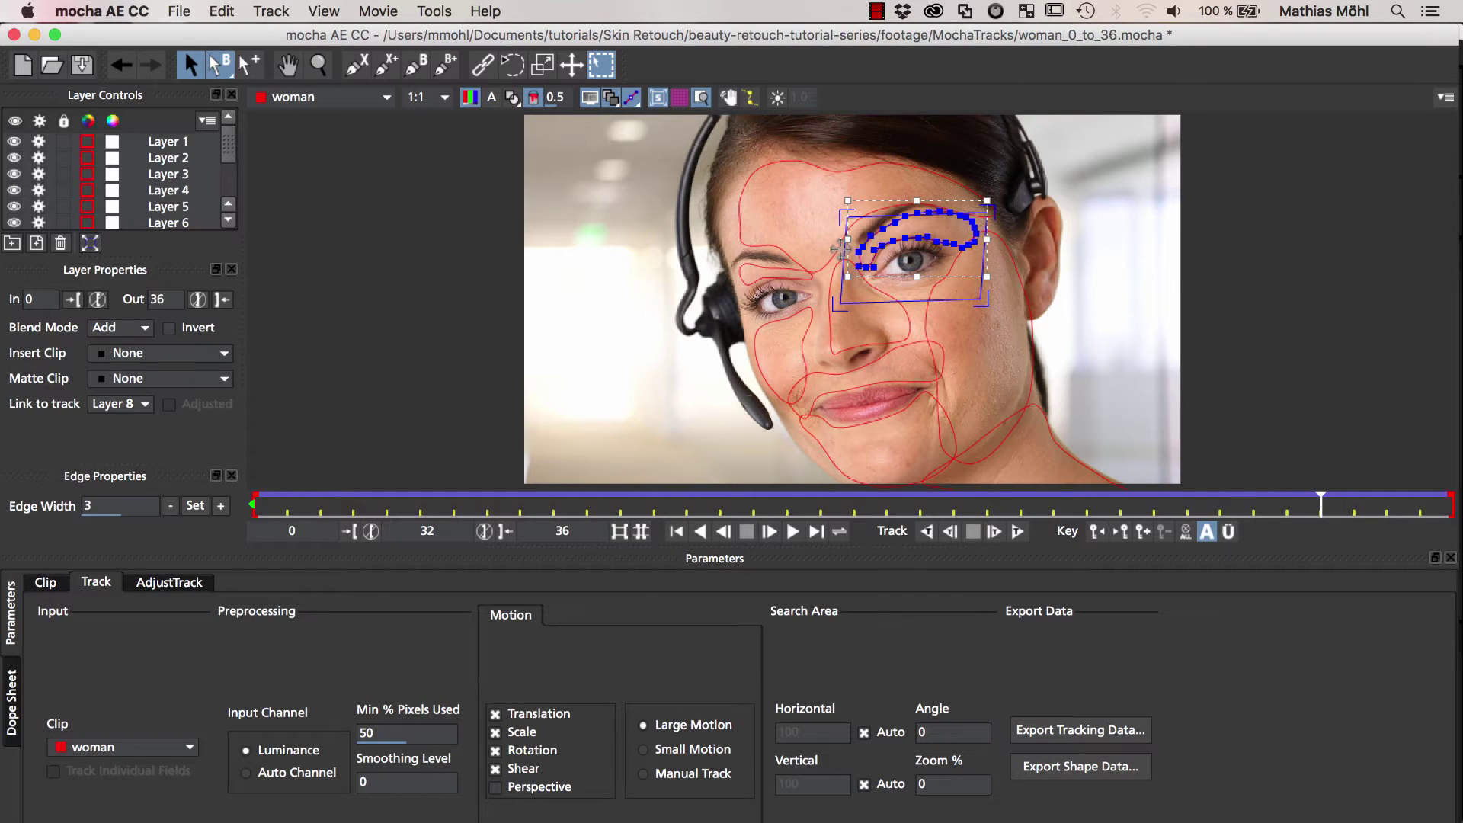
{"action": "left_click_drag", "start_coordinate": [838, 250], "coordinate": [830, 249]}
{"action": "left_click_drag", "start_coordinate": [987, 263], "coordinate": [979, 261]}
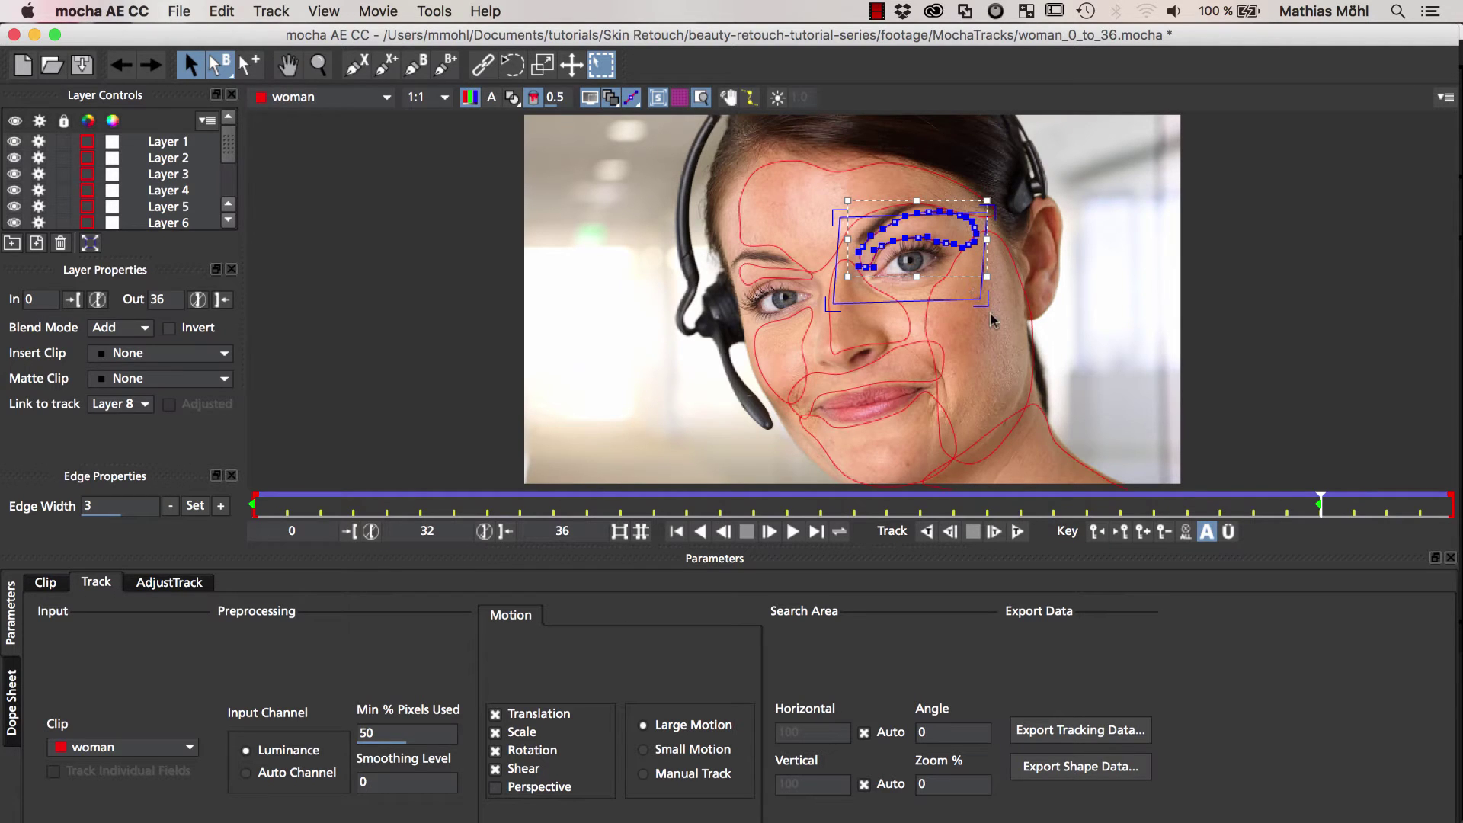
Copy the eye's After Effects Corner Pin tracking data to the clipboard and return to After Effects
{"action": "left_click", "coordinate": [1066, 733]}
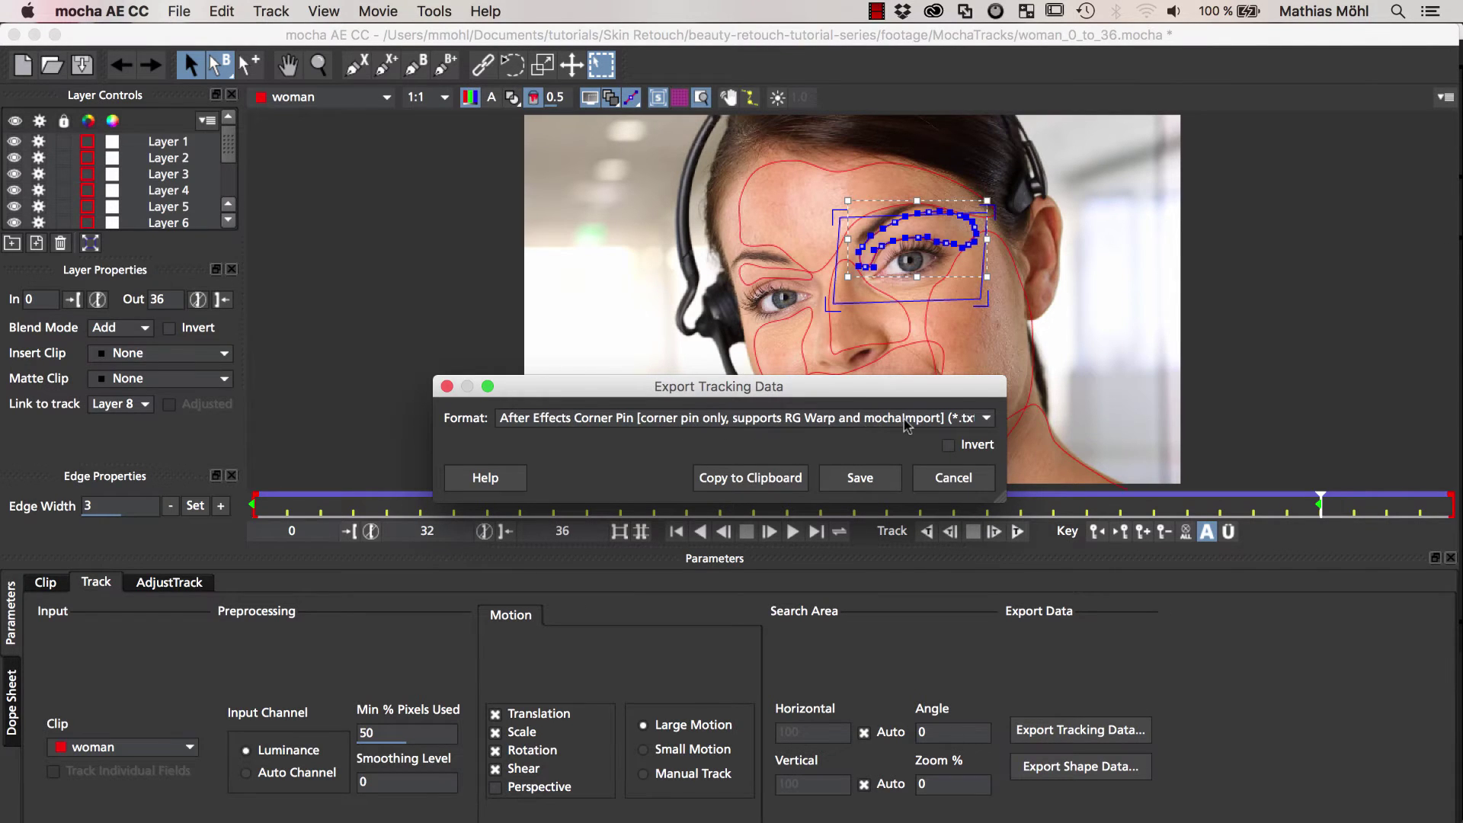
{"action": "left_click", "coordinate": [779, 487]}
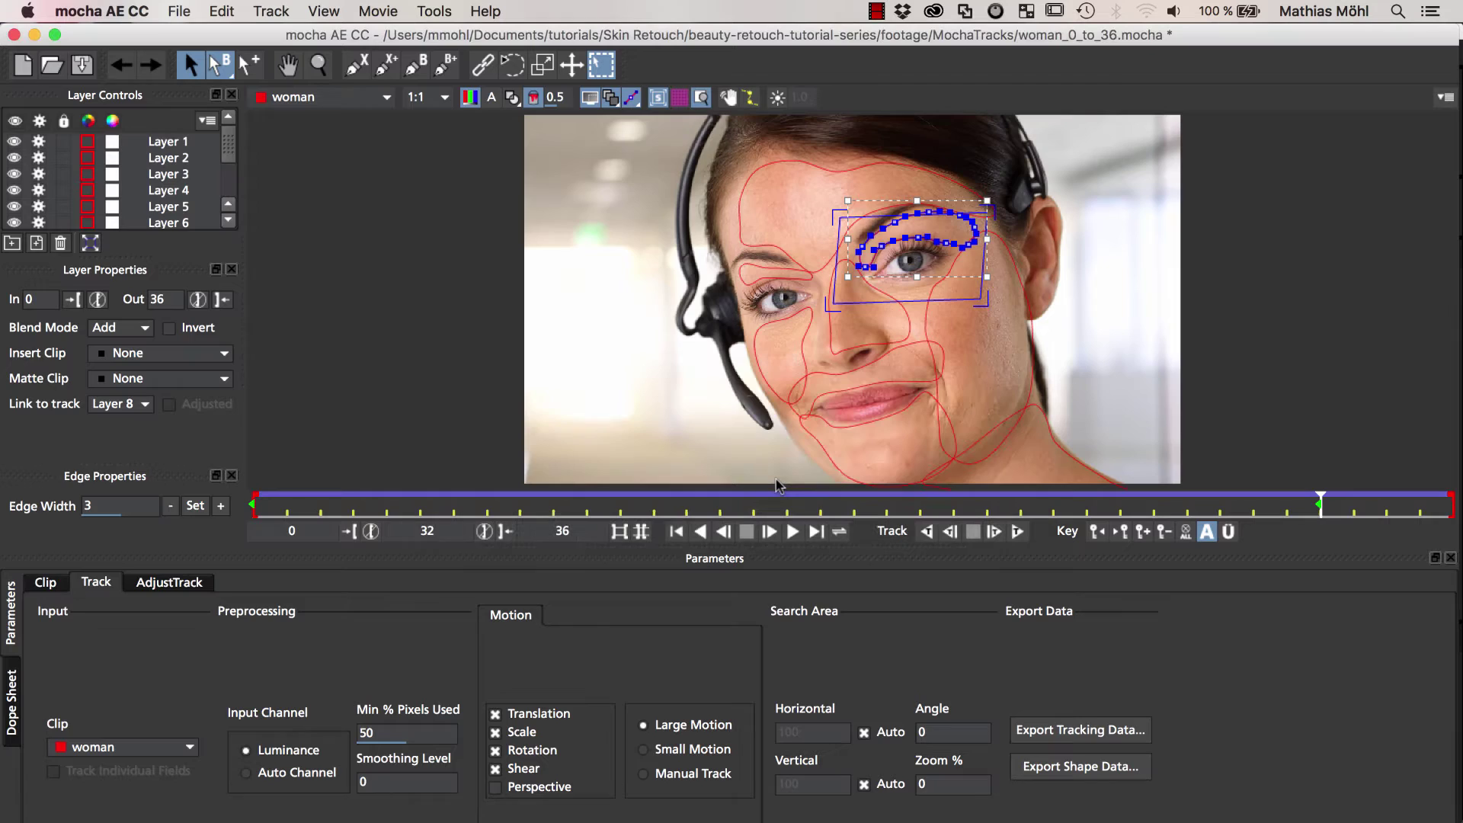
{"action": "key", "text": "super+Tab"}
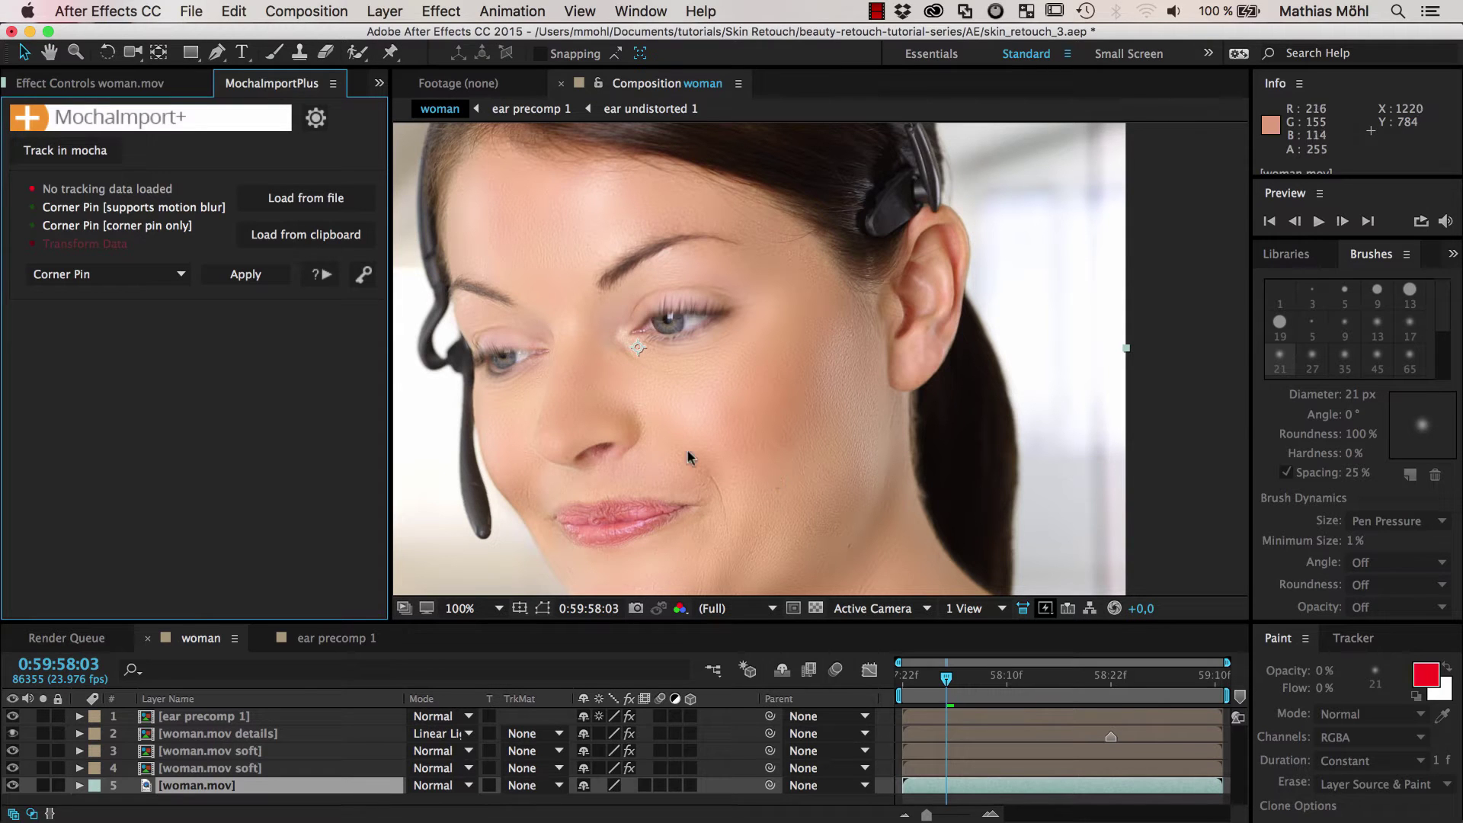
Load the corner pin data from the clipboard into MochaImport+ with woman.mov as the tracked clip
{"action": "left_click", "coordinate": [307, 237]}
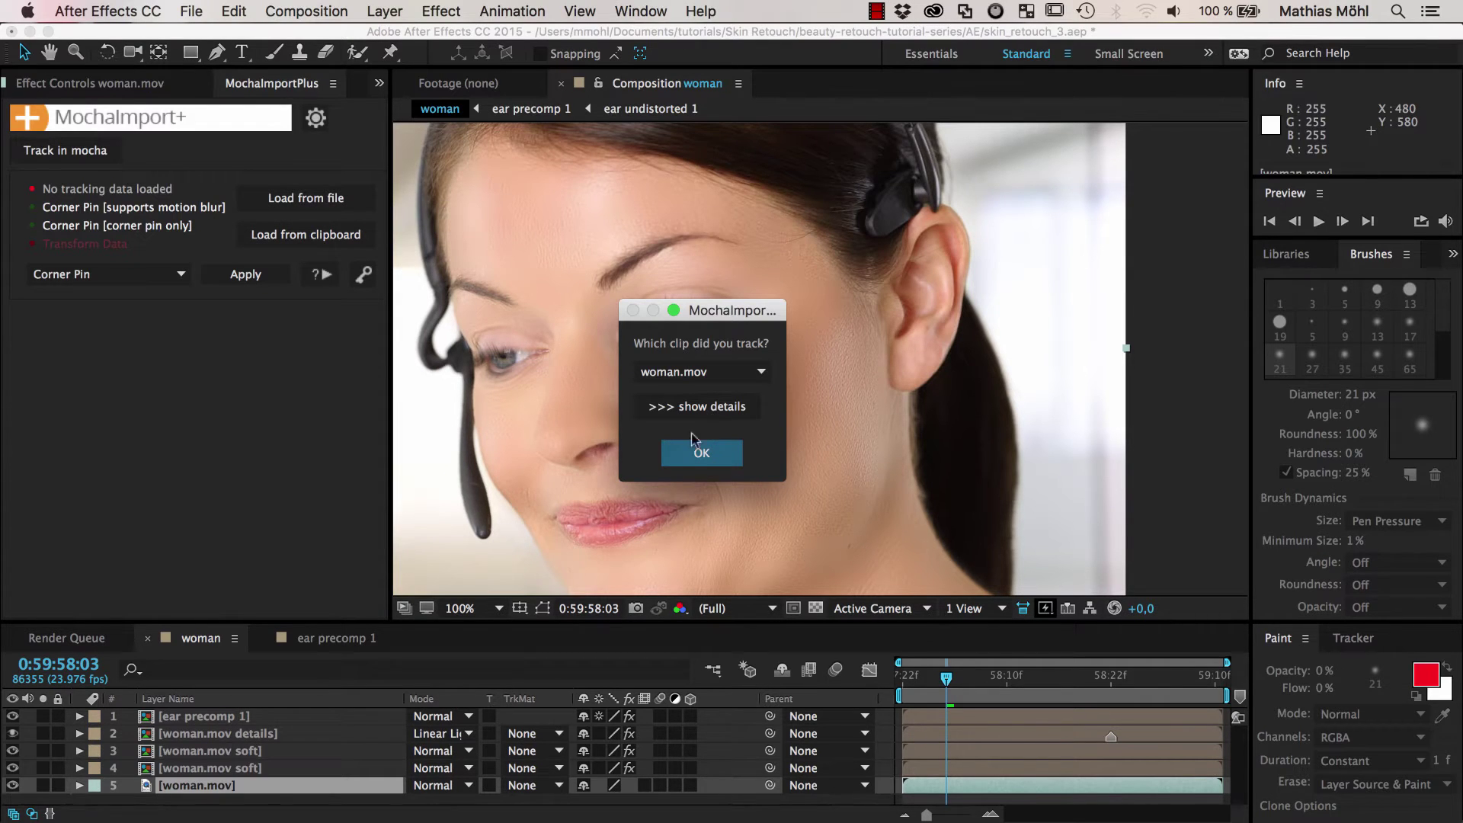
{"action": "left_click", "coordinate": [699, 455]}
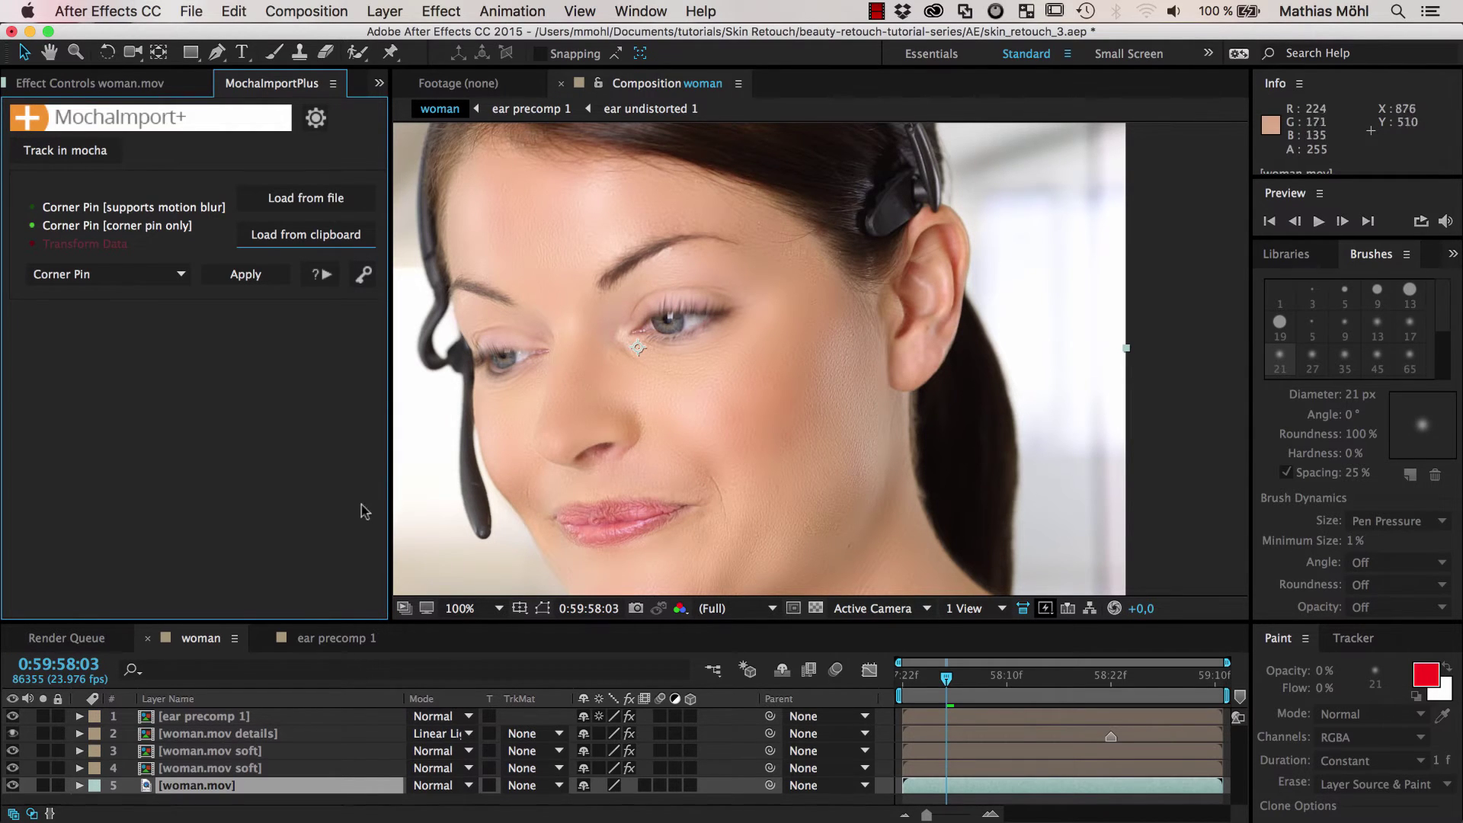
Inspect the woman.mov details and soft layers, briefly soloing the details layer
{"action": "left_click", "coordinate": [214, 752]}
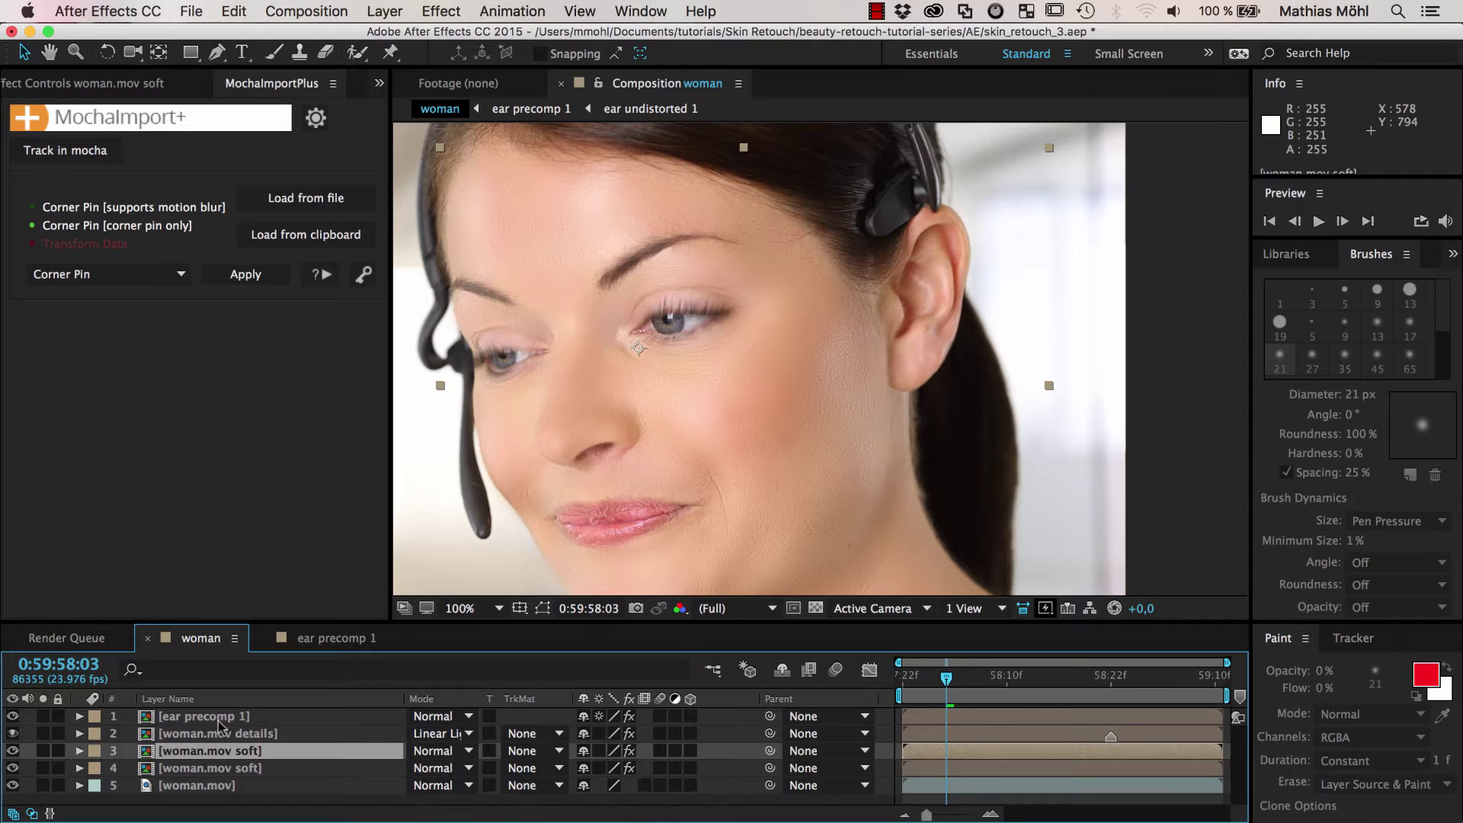
{"action": "left_click", "coordinate": [236, 735]}
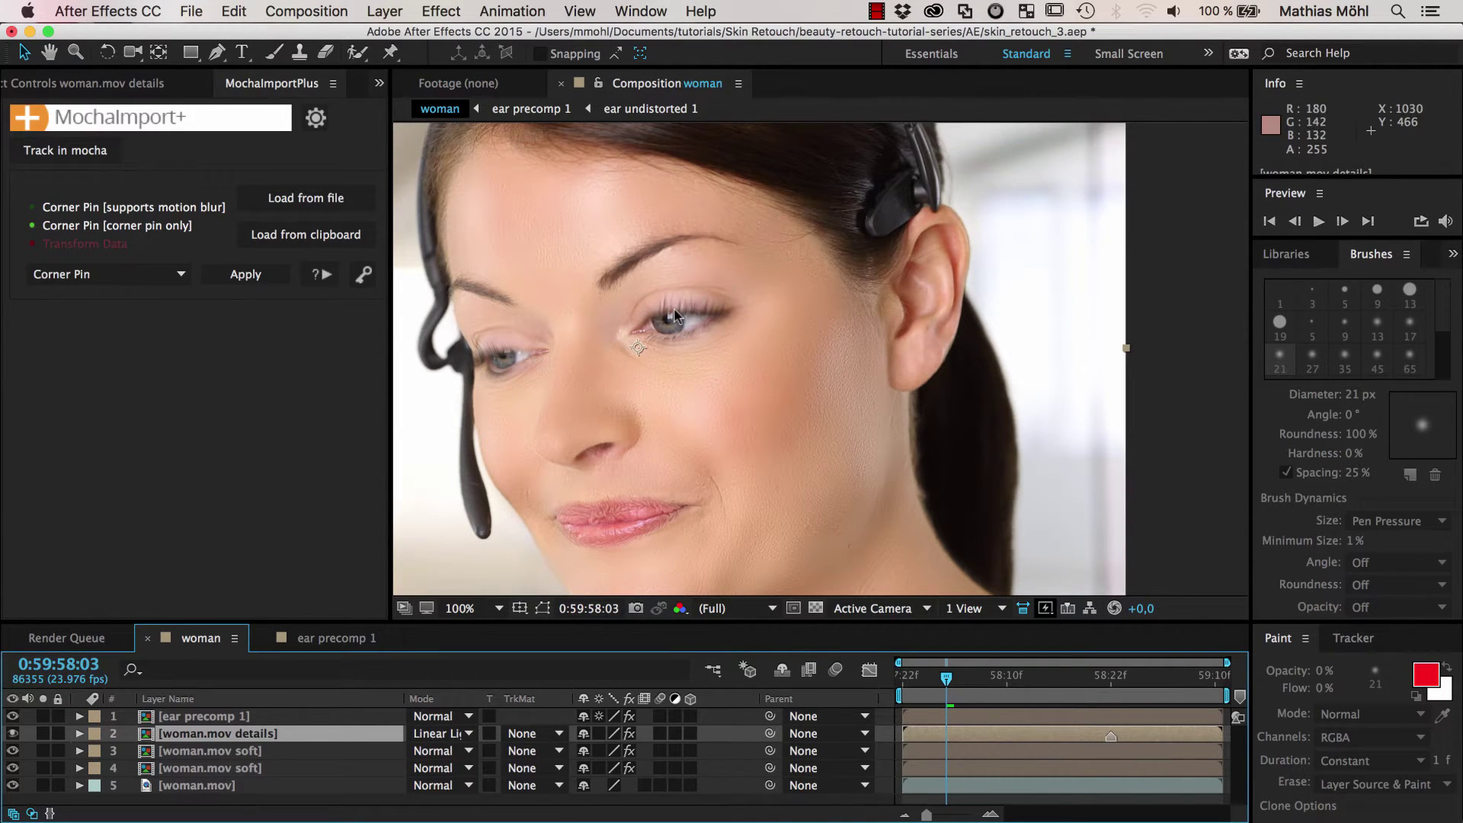
{"action": "scroll", "coordinate": [677, 318], "scroll_direction": "up", "scroll_amount": 4}
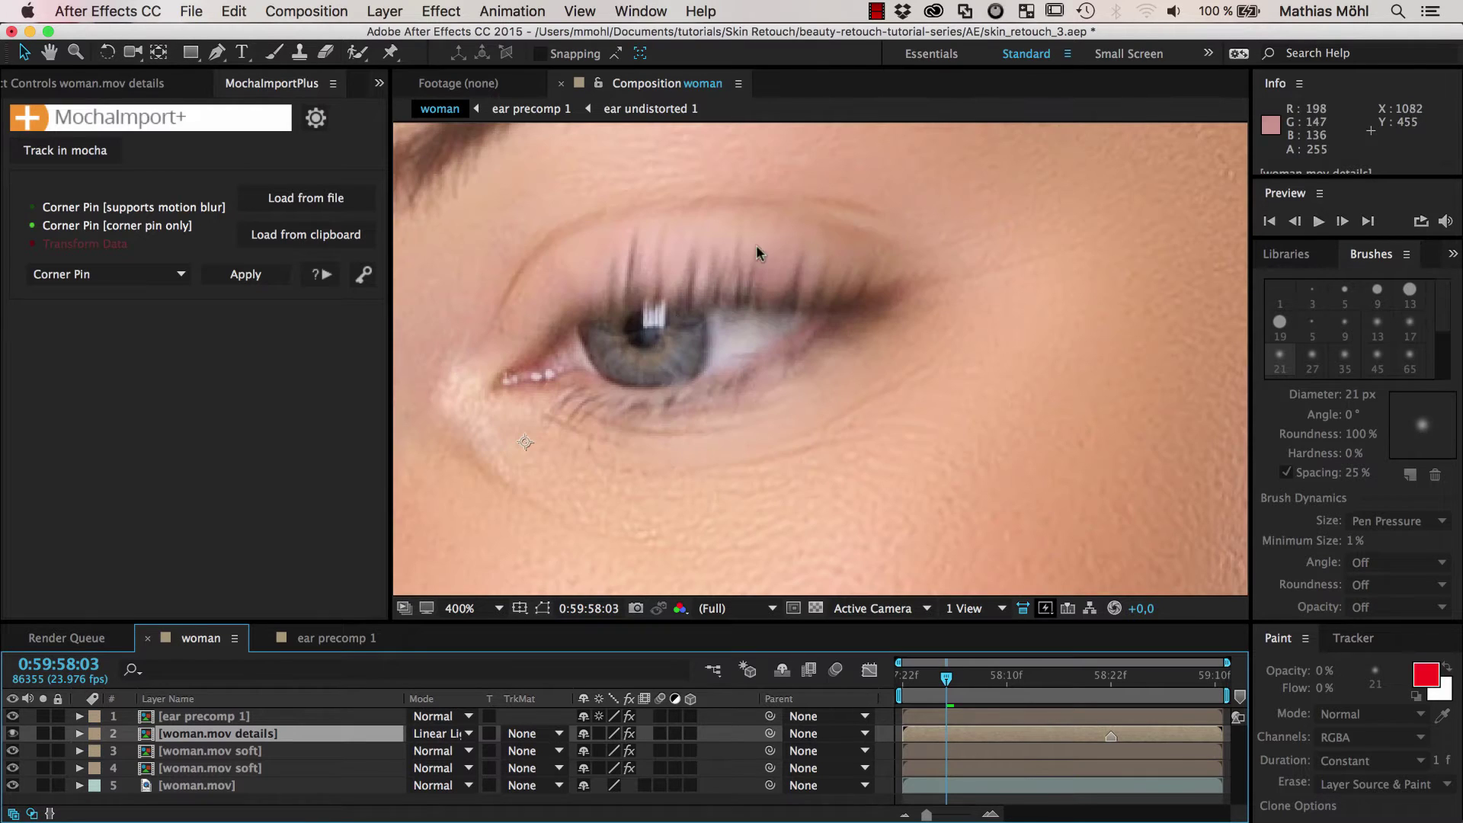
{"action": "key", "text": "super+Tab"}
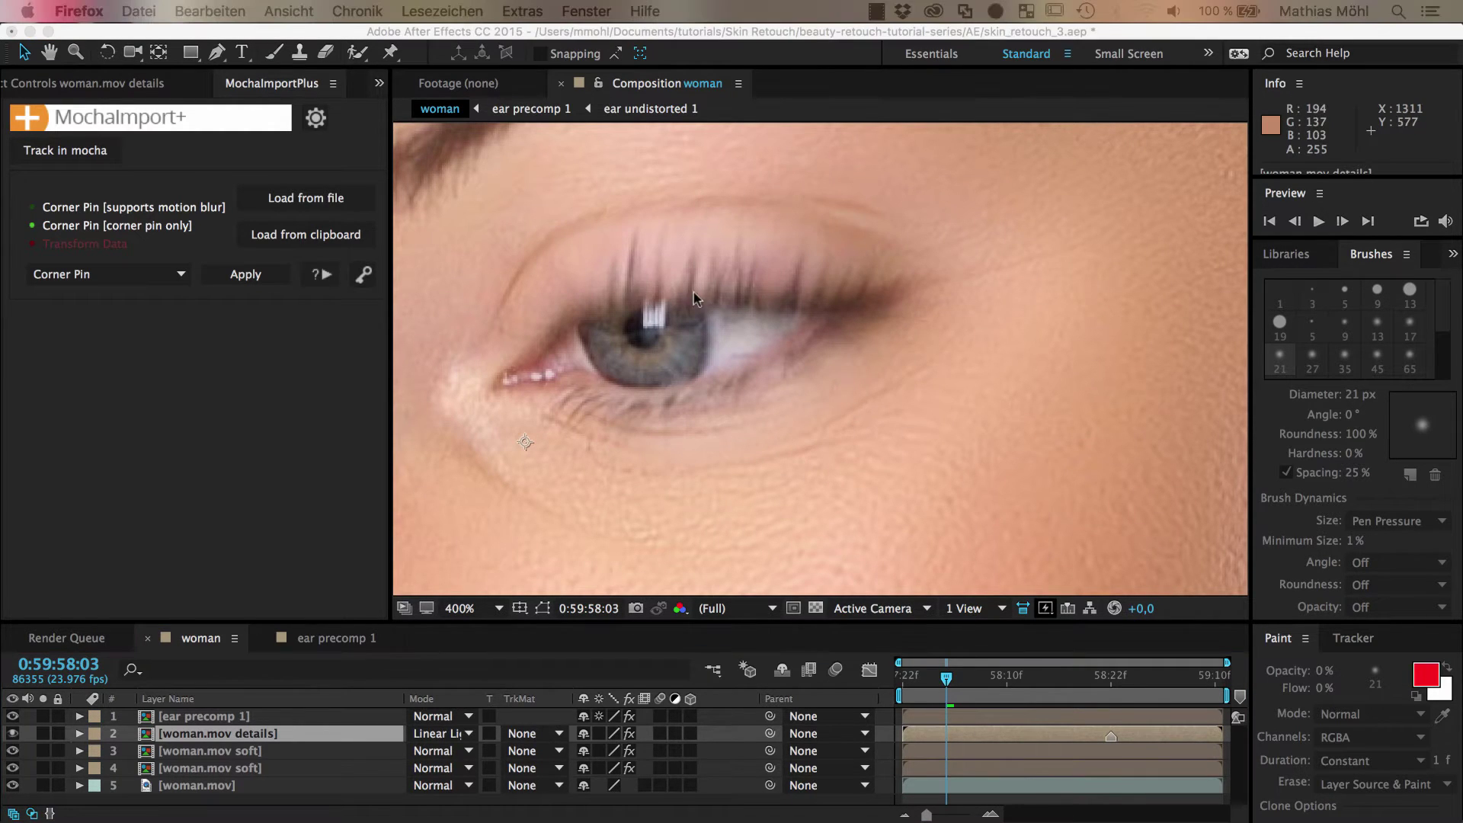
{"action": "key", "text": "super+Tab"}
{"action": "left_click", "coordinate": [42, 733]}
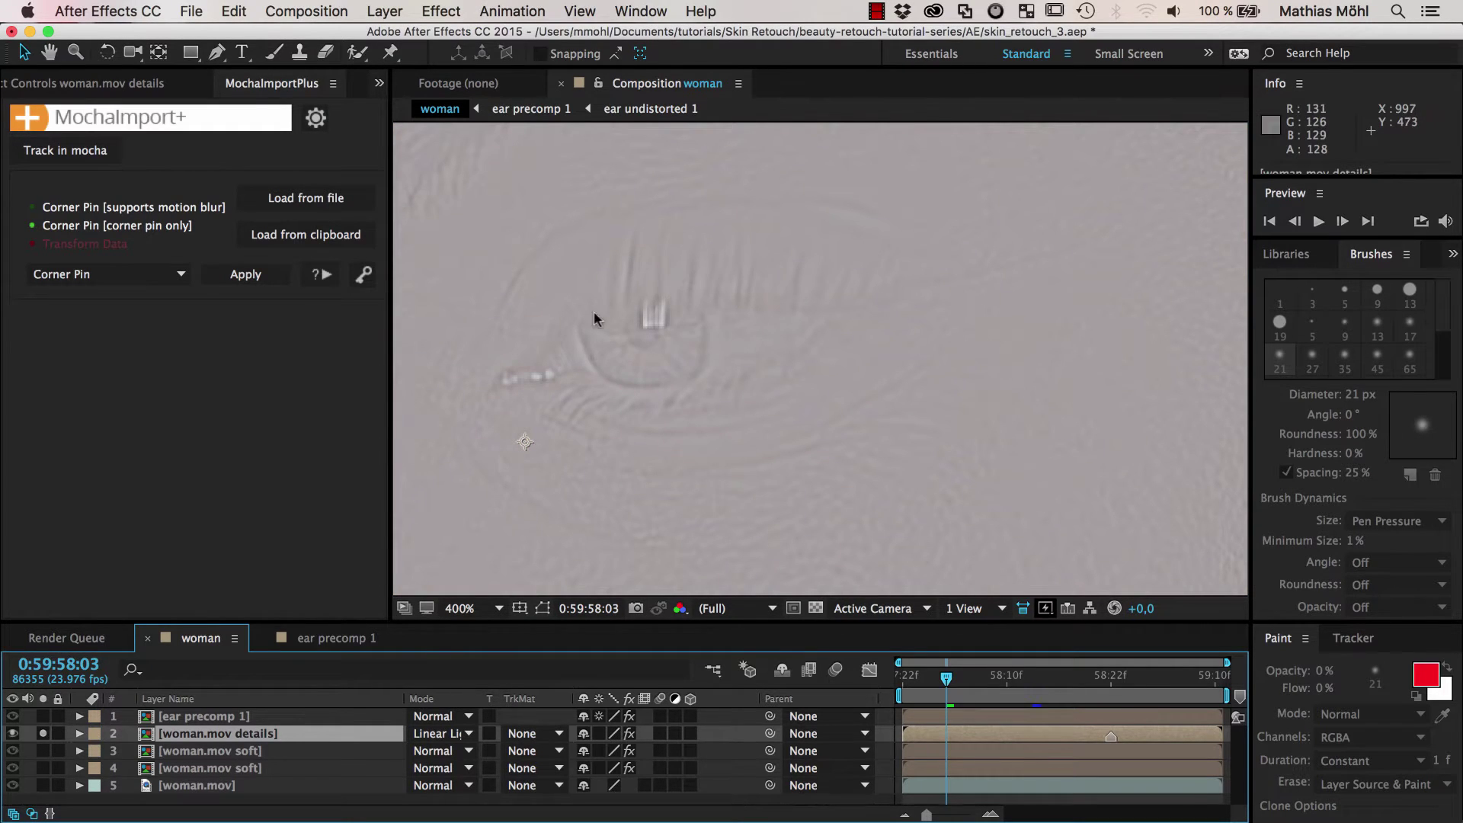
{"action": "left_click", "coordinate": [43, 733]}
{"action": "left_click", "coordinate": [221, 751]}
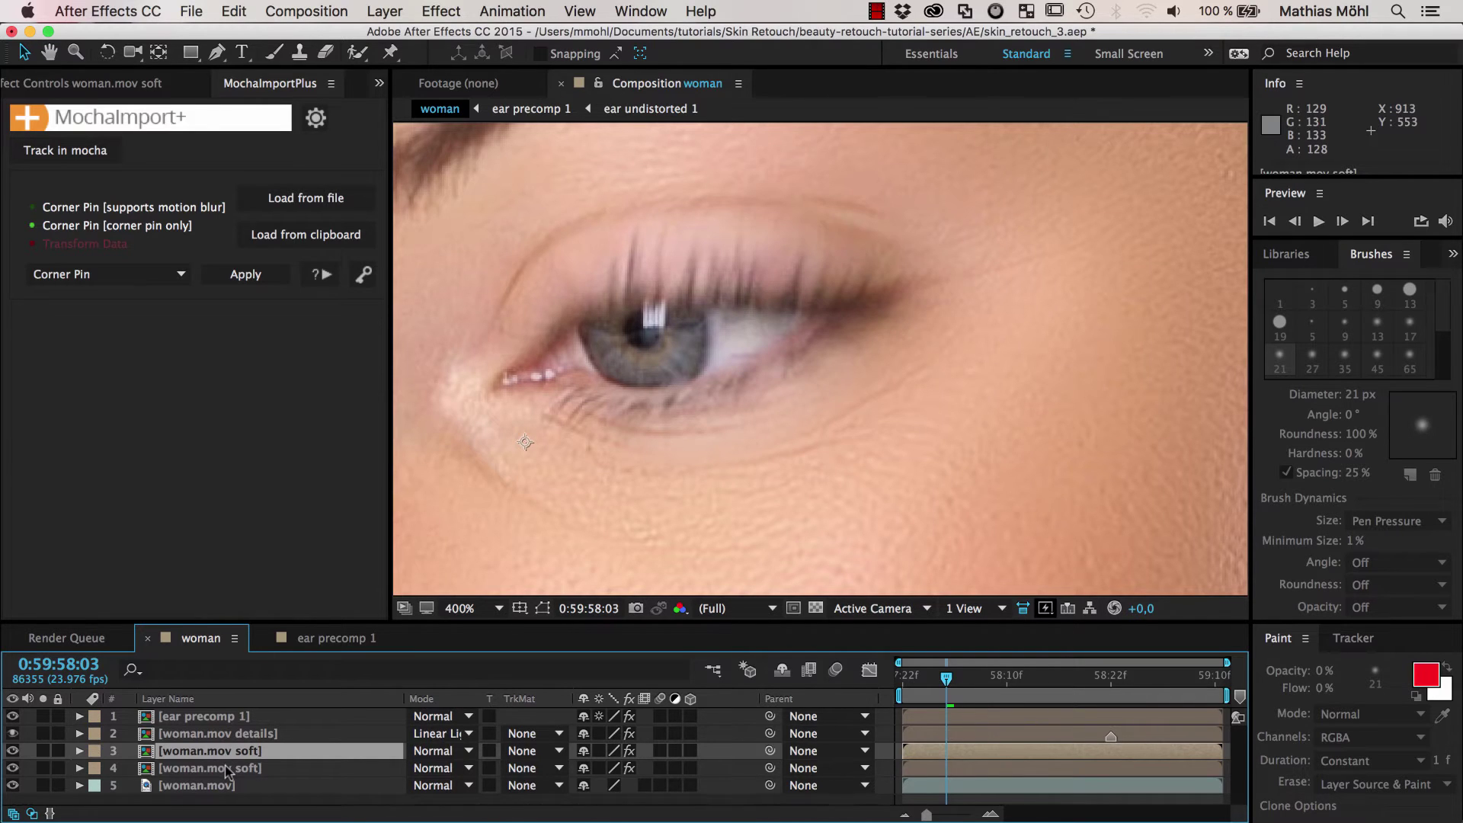
{"action": "left_click", "coordinate": [227, 770]}
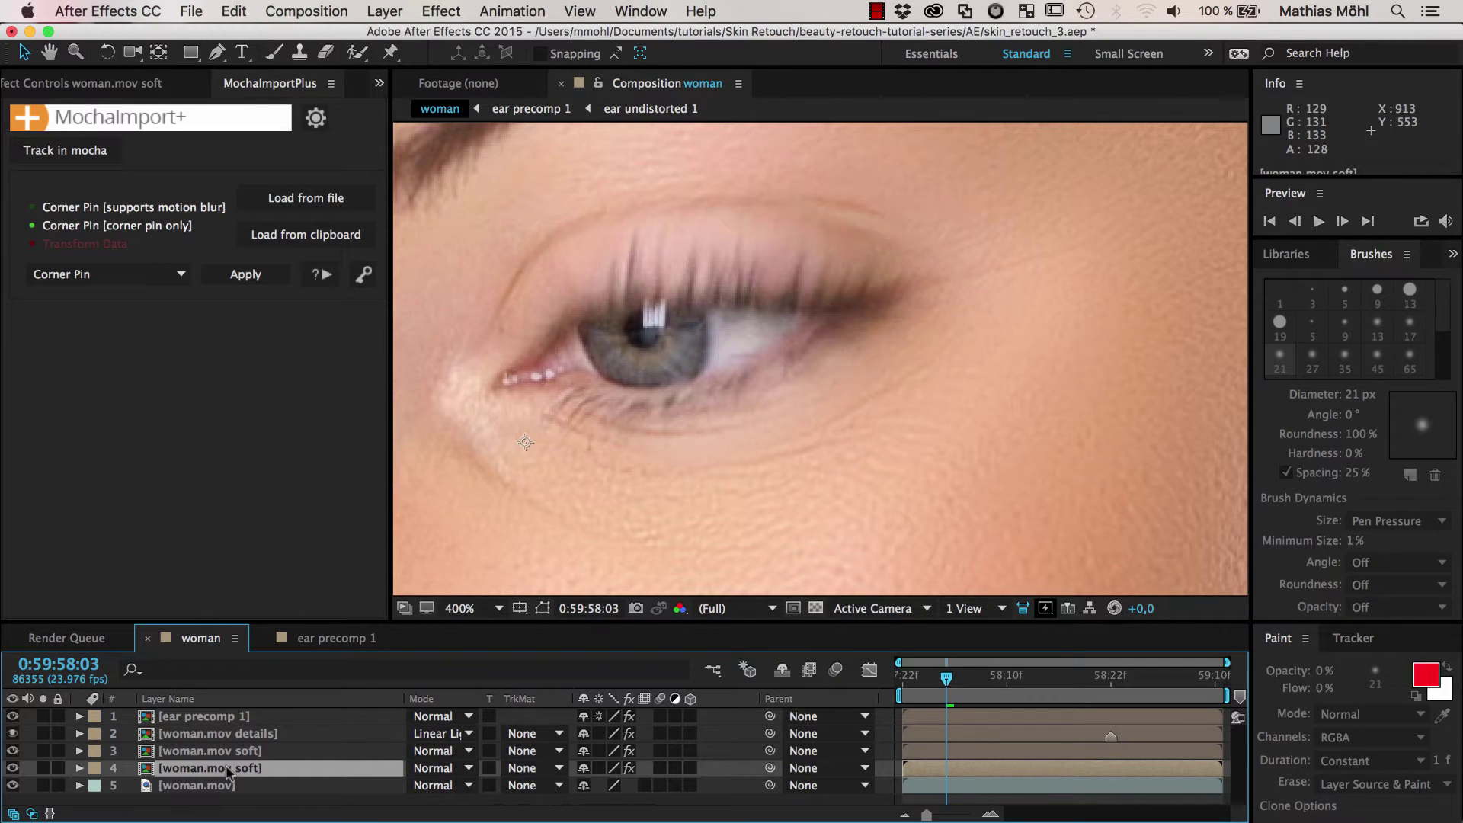
Duplicate the lower woman.mov soft layer, move the copy to position 3, and rename it eye
{"action": "key", "text": "super+d"}
{"action": "left_click_drag", "start_coordinate": [229, 774], "coordinate": [231, 755]}
{"action": "key", "text": "Return"}
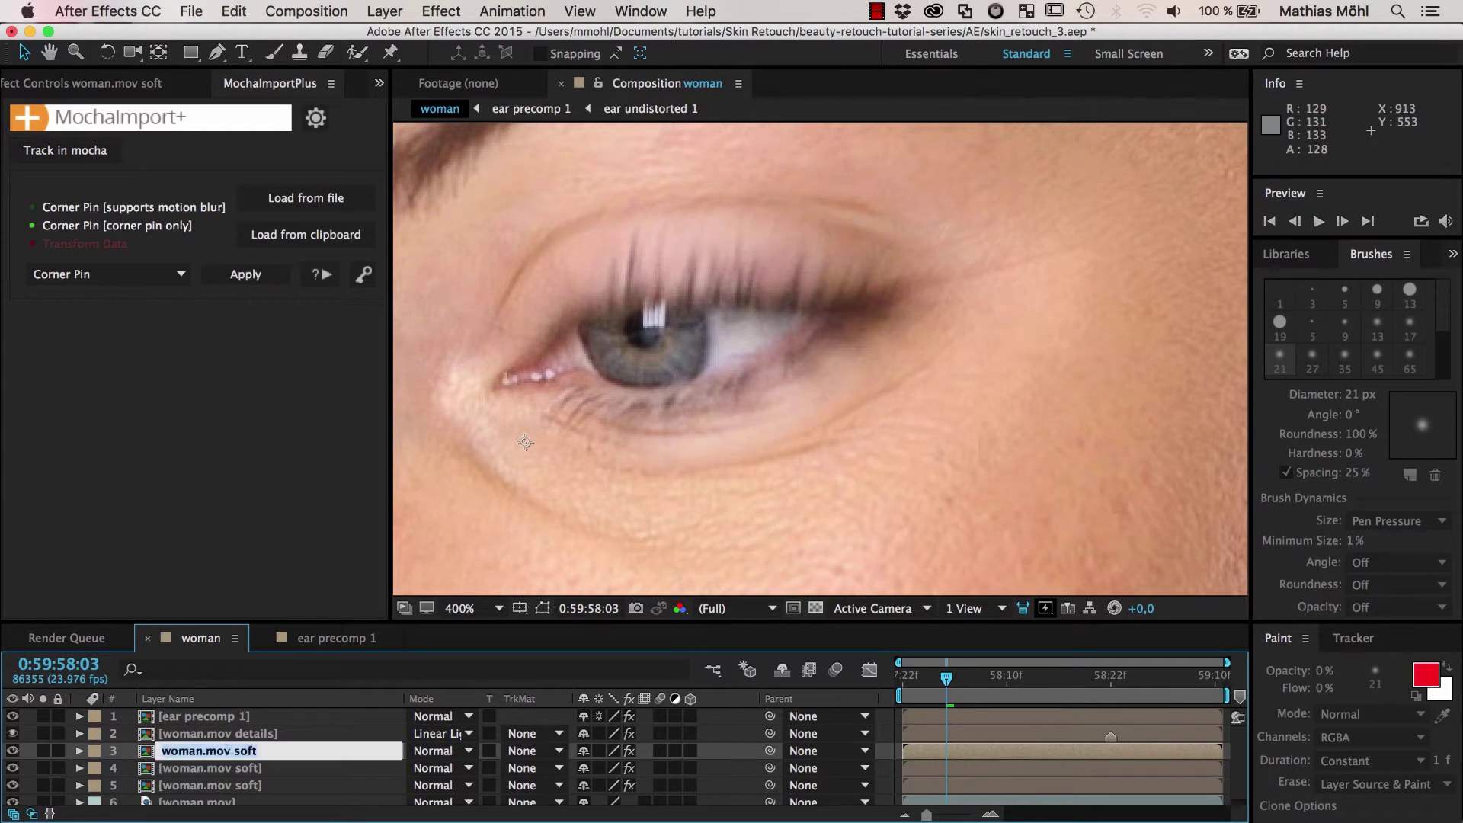
{"action": "type", "text": "eye"}
{"action": "key", "text": "Return"}
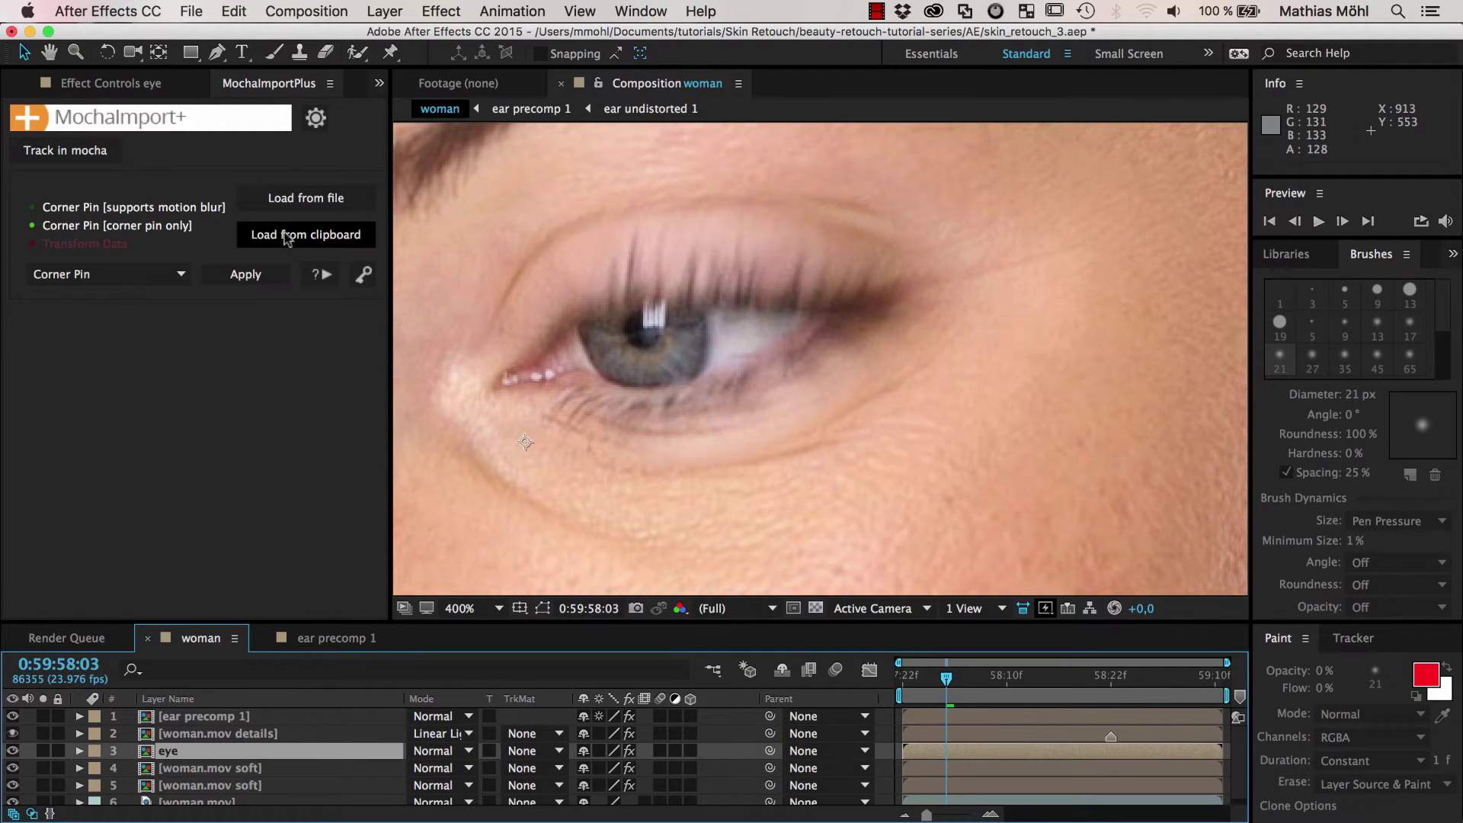
Apply the mocha data to the eye layer as a Stabilized Precomp using CC Power Pin
{"action": "left_click", "coordinate": [153, 276]}
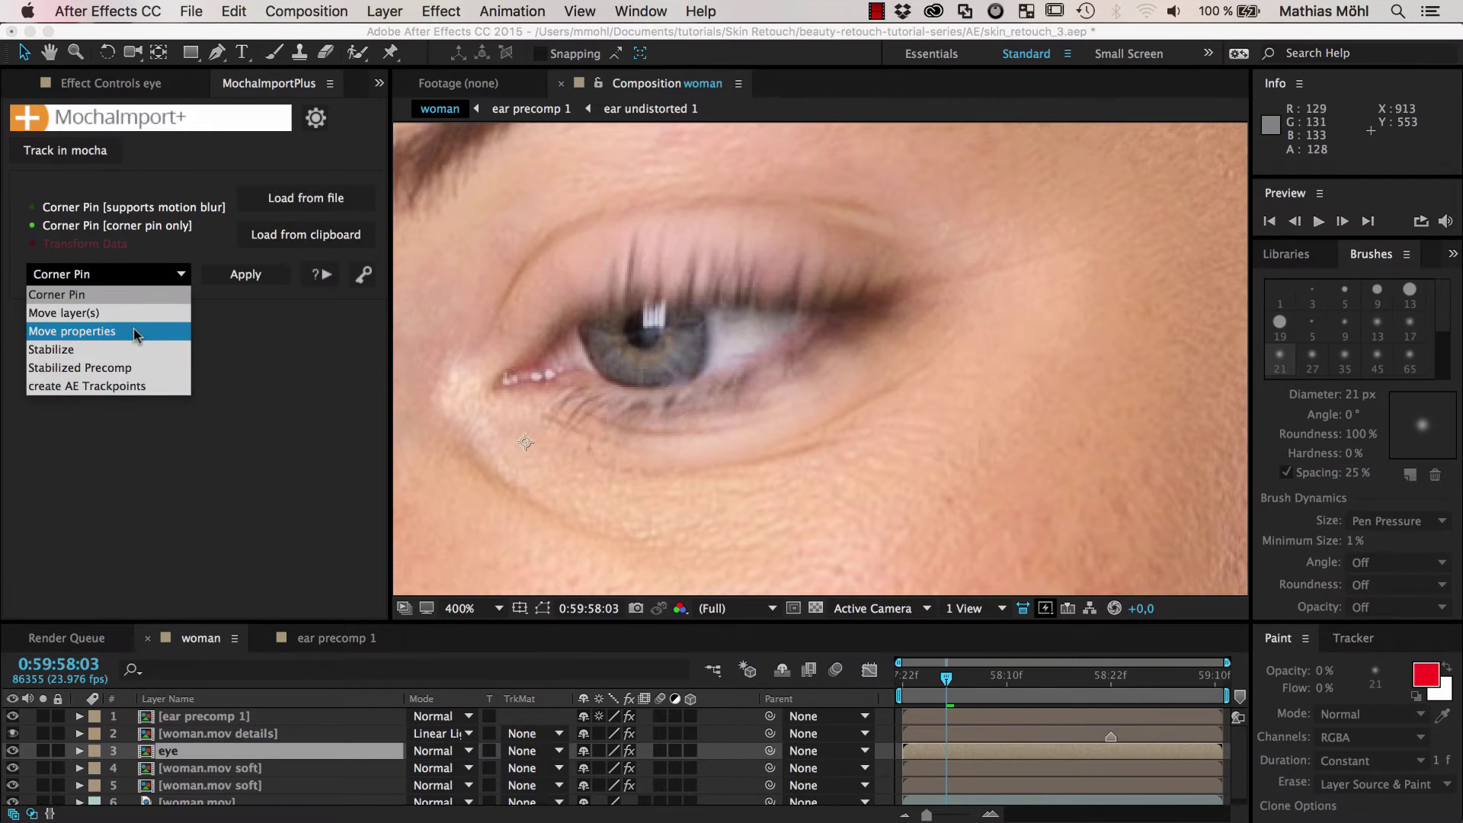
{"action": "left_click", "coordinate": [134, 368]}
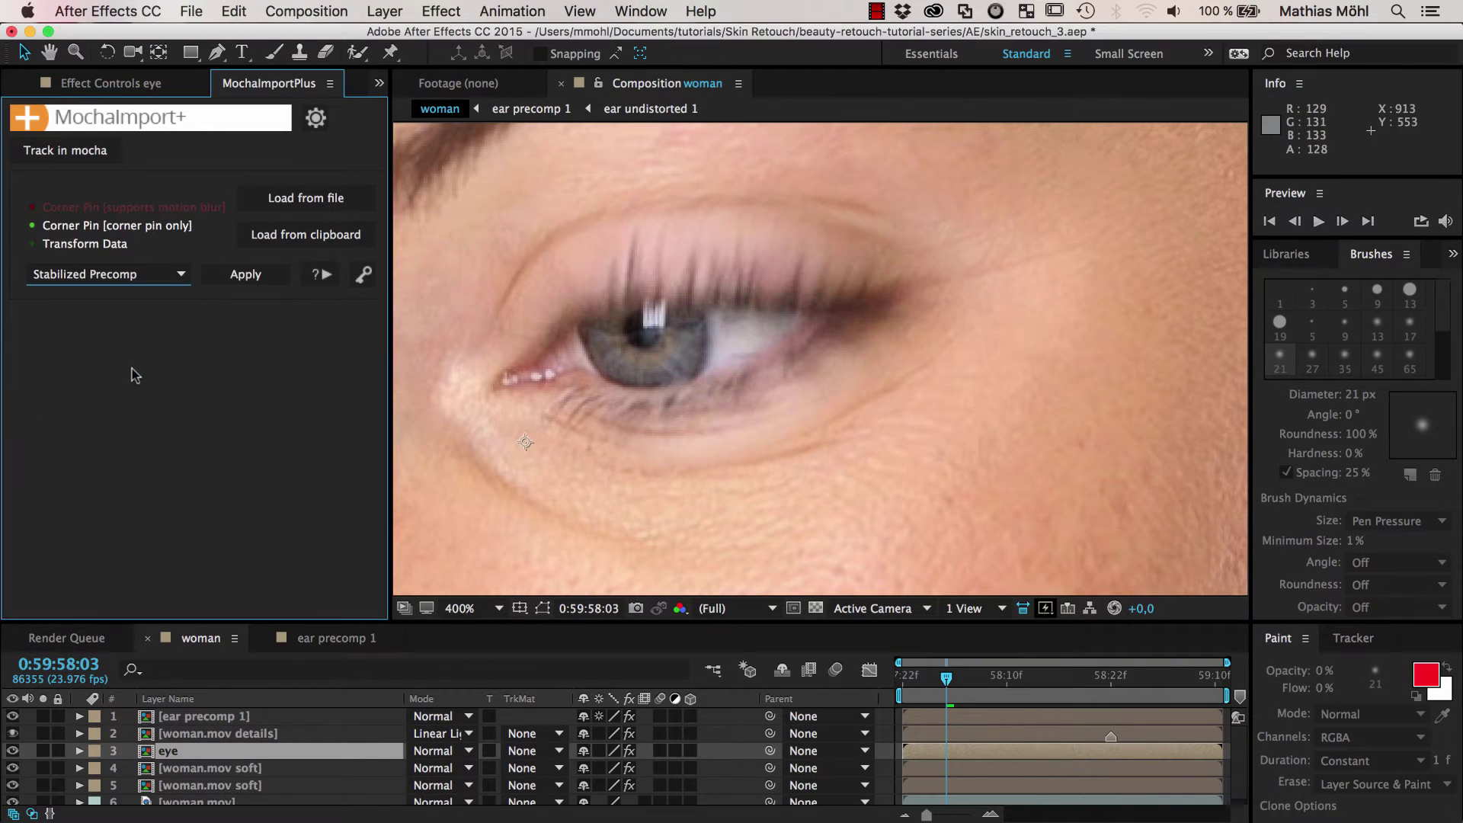
{"action": "left_click", "coordinate": [246, 281]}
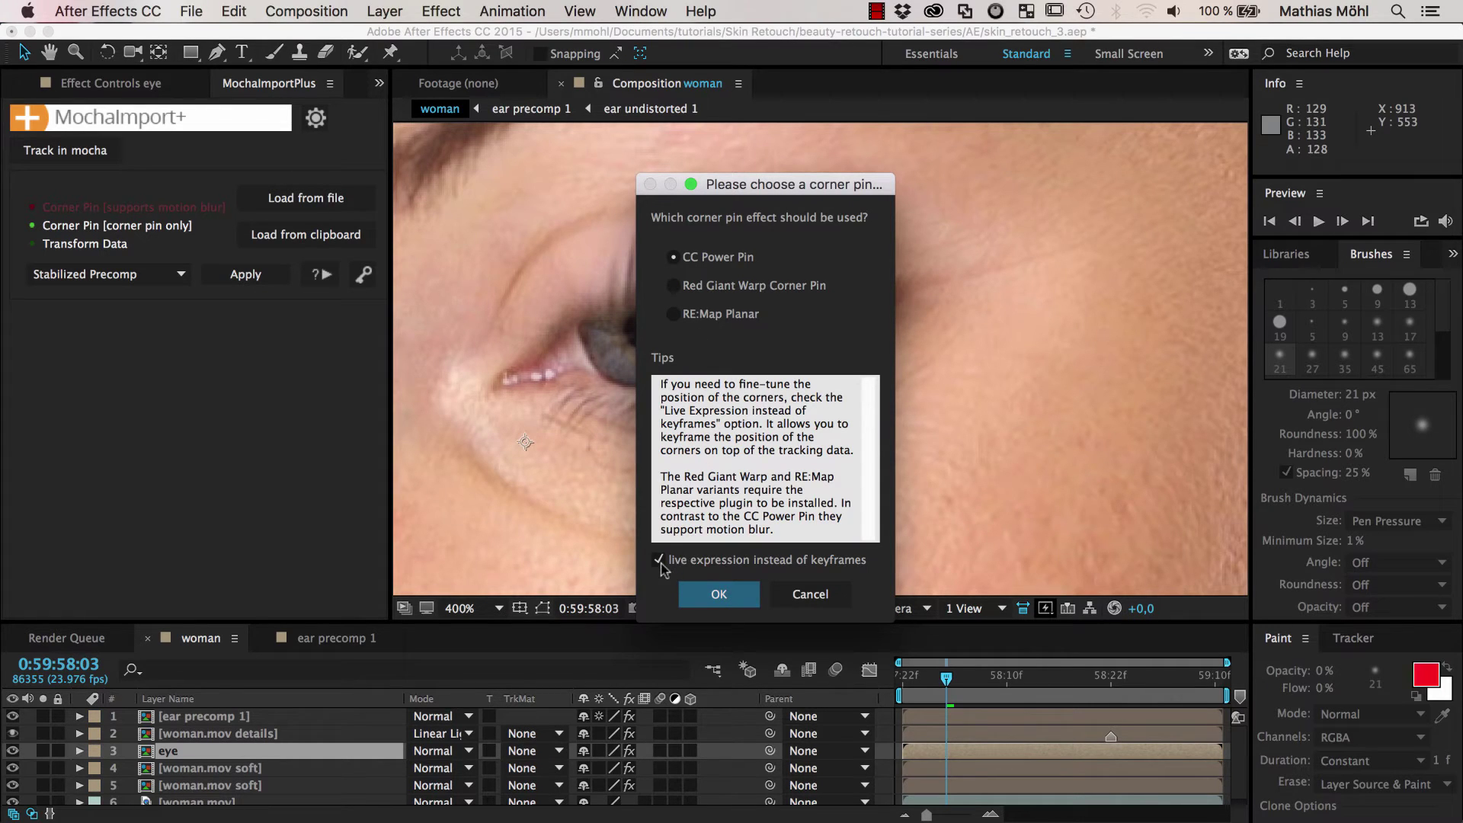
{"action": "left_click", "coordinate": [718, 594]}
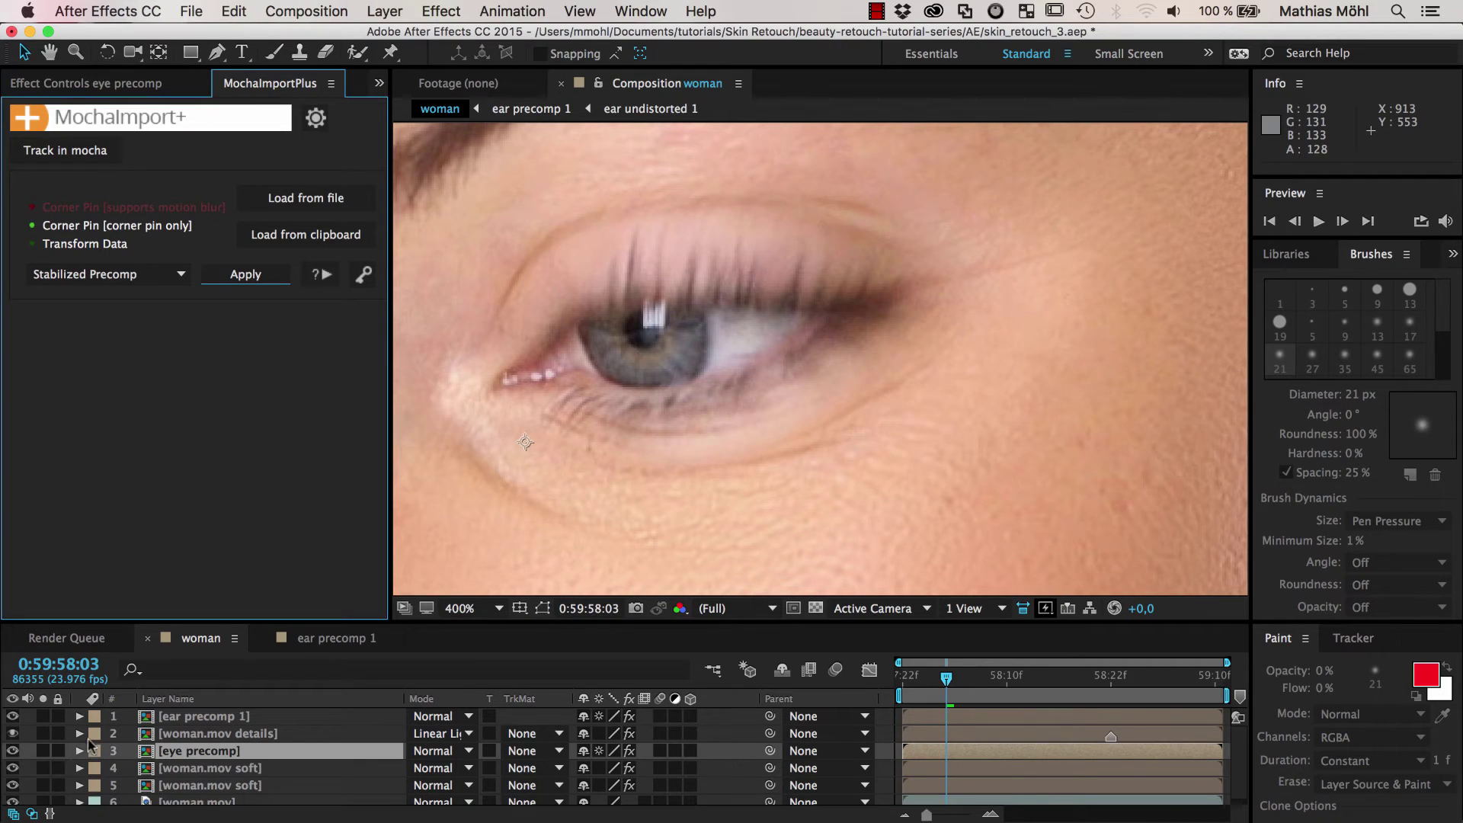
Solo the eye precomp layer and preview the tracked eye patch
{"action": "left_click", "coordinate": [42, 751]}
{"action": "scroll", "coordinate": [826, 409], "scroll_direction": "down", "scroll_amount": 4}
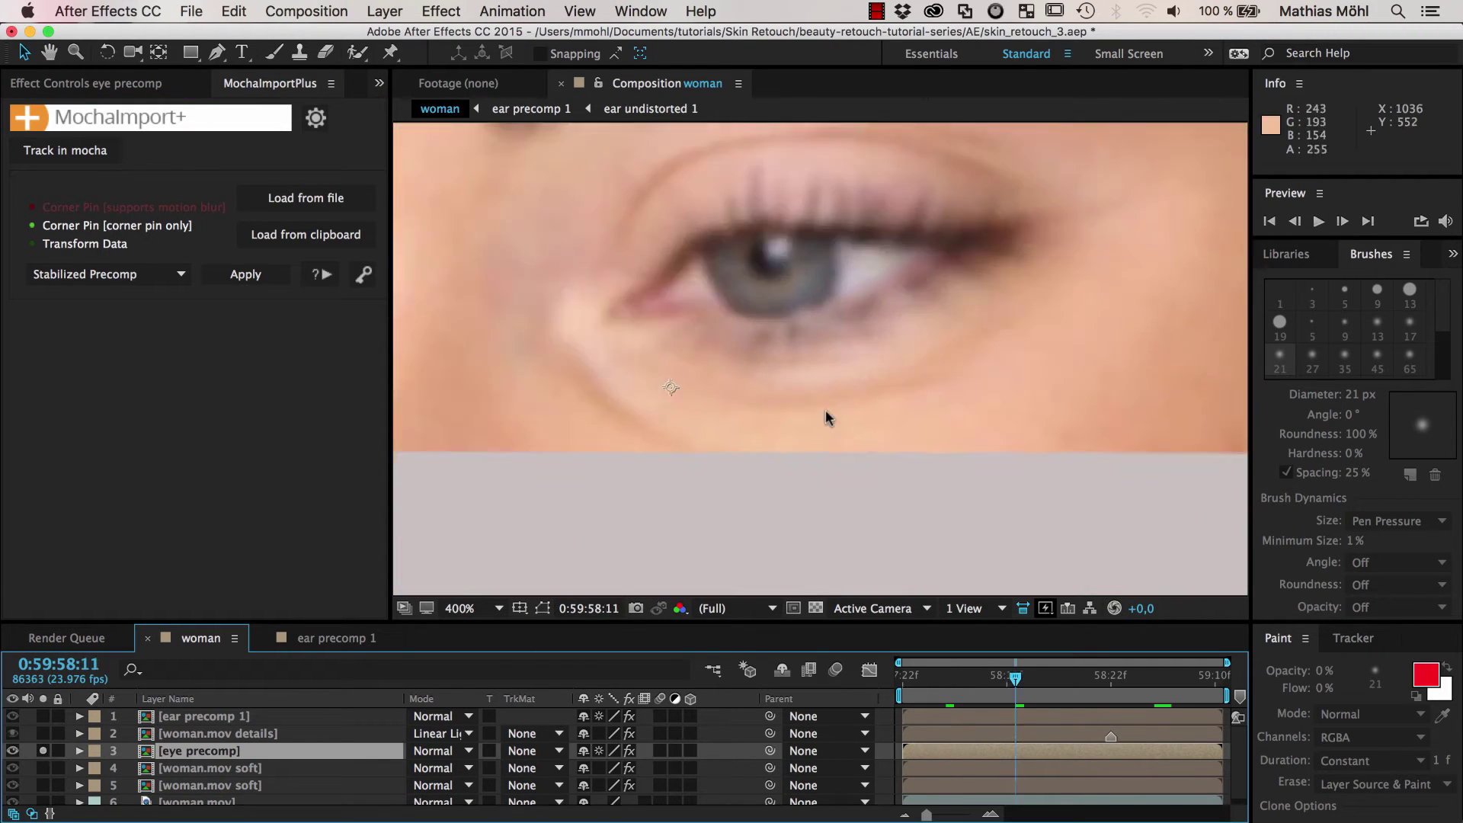
{"action": "scroll", "coordinate": [872, 458], "scroll_direction": "up", "scroll_amount": 2}
{"action": "scroll", "coordinate": [863, 464], "scroll_direction": "down", "scroll_amount": 2}
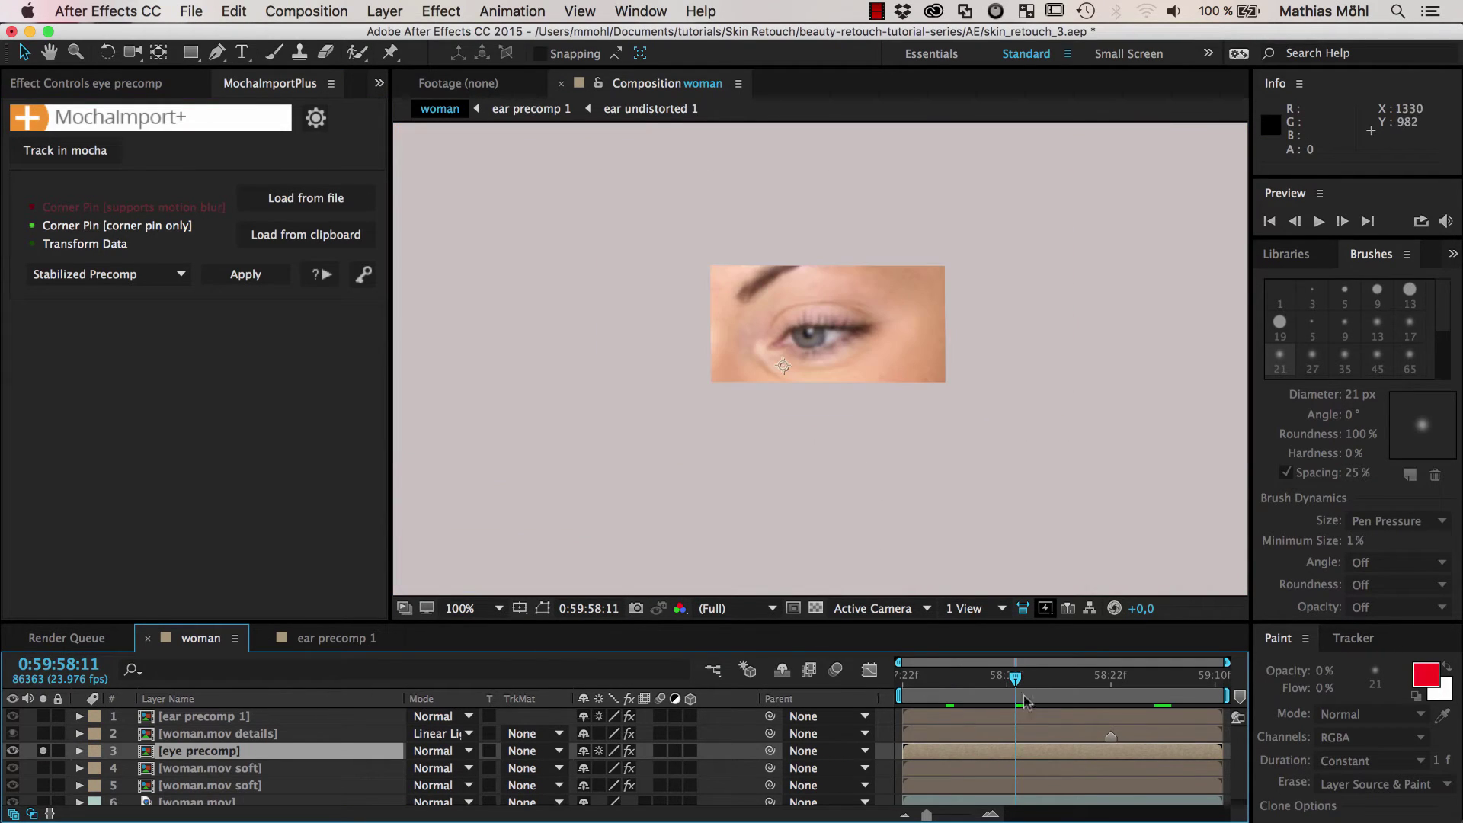
{"action": "key", "text": "space"}
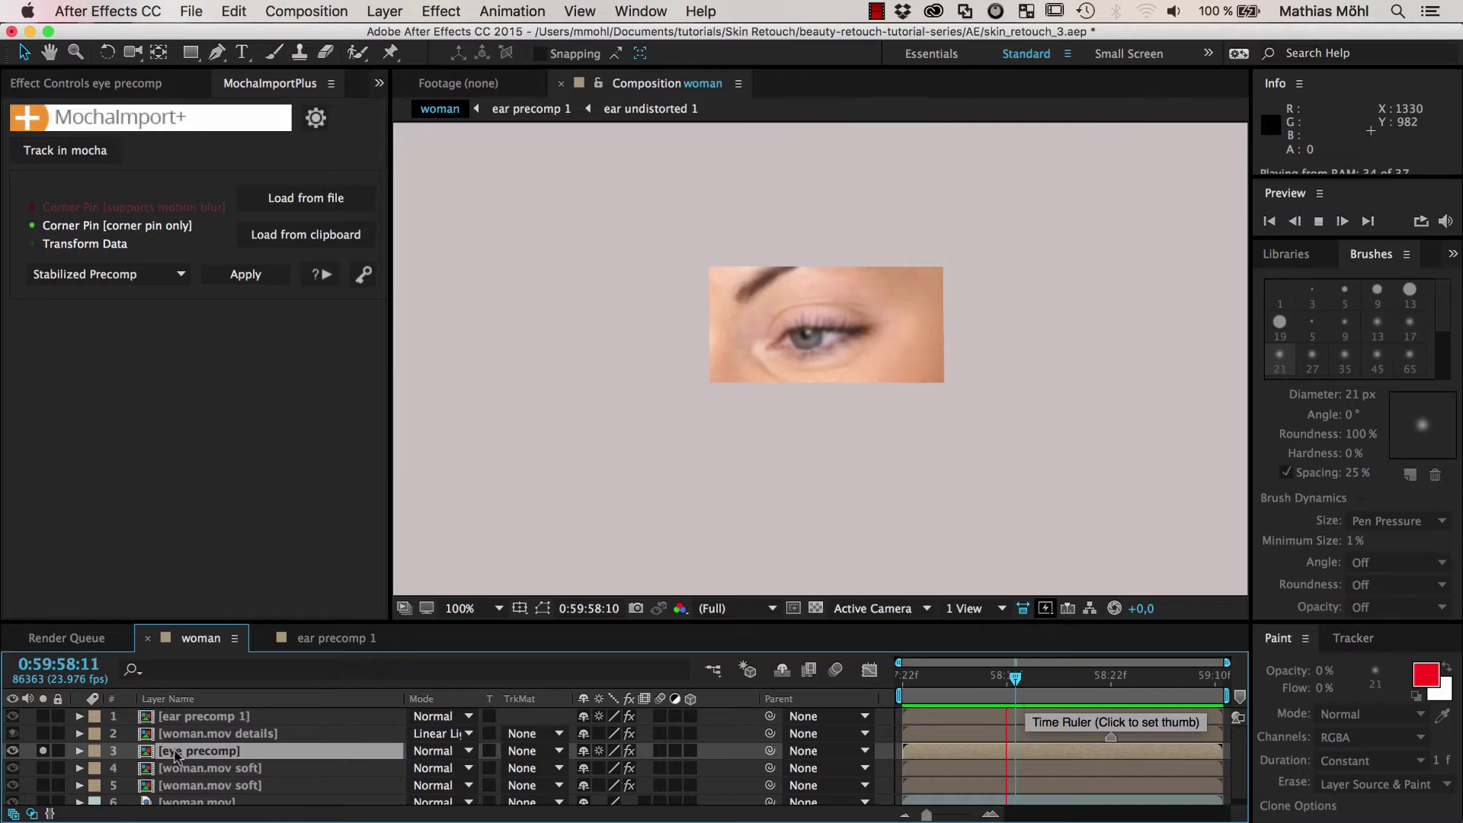
{"action": "left_click", "coordinate": [44, 753]}
Unsolo the layer and open the eye precomp composition
{"action": "left_click", "coordinate": [44, 753]}
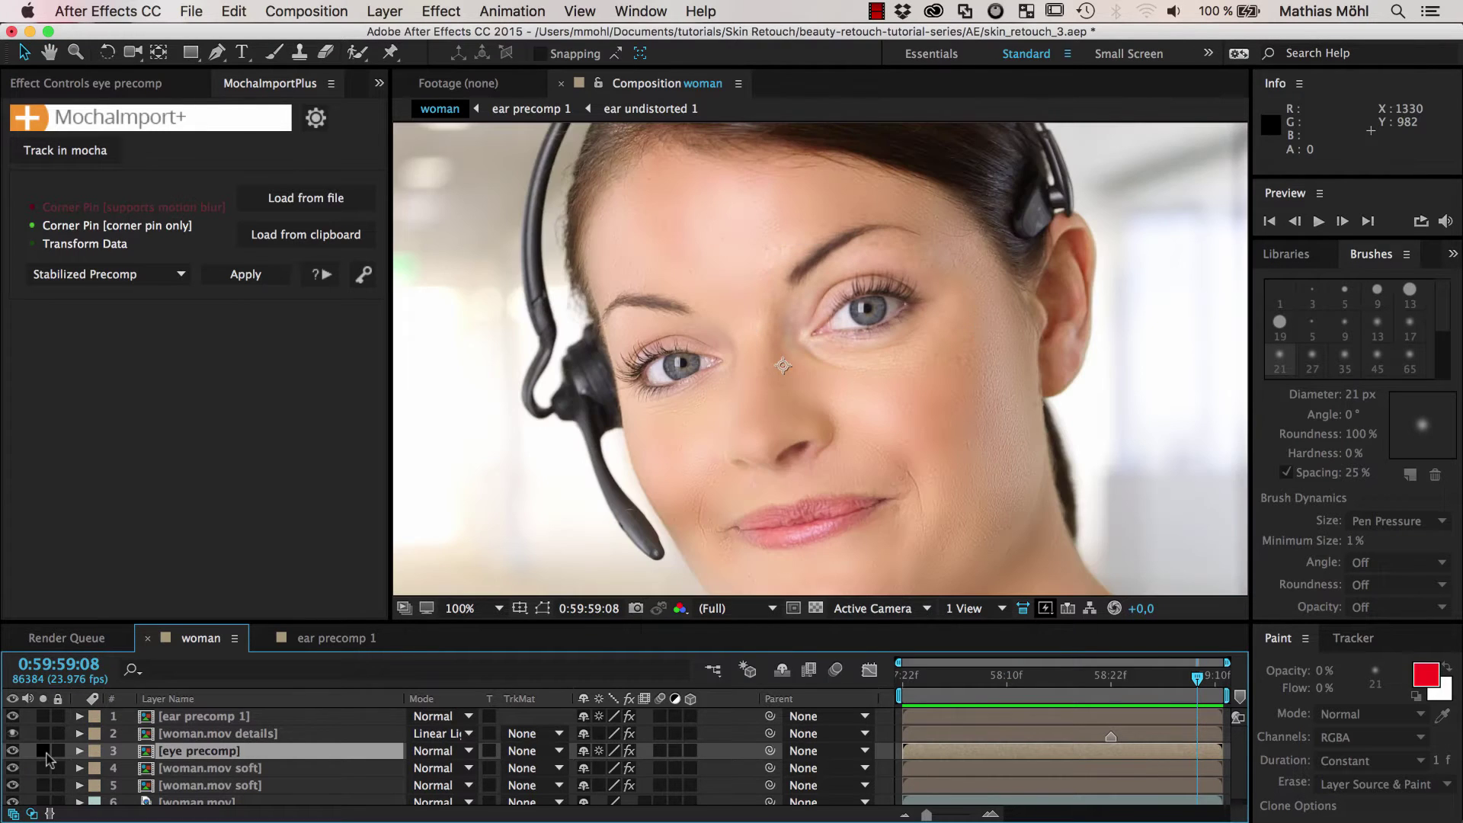
{"action": "right_click", "coordinate": [230, 754]}
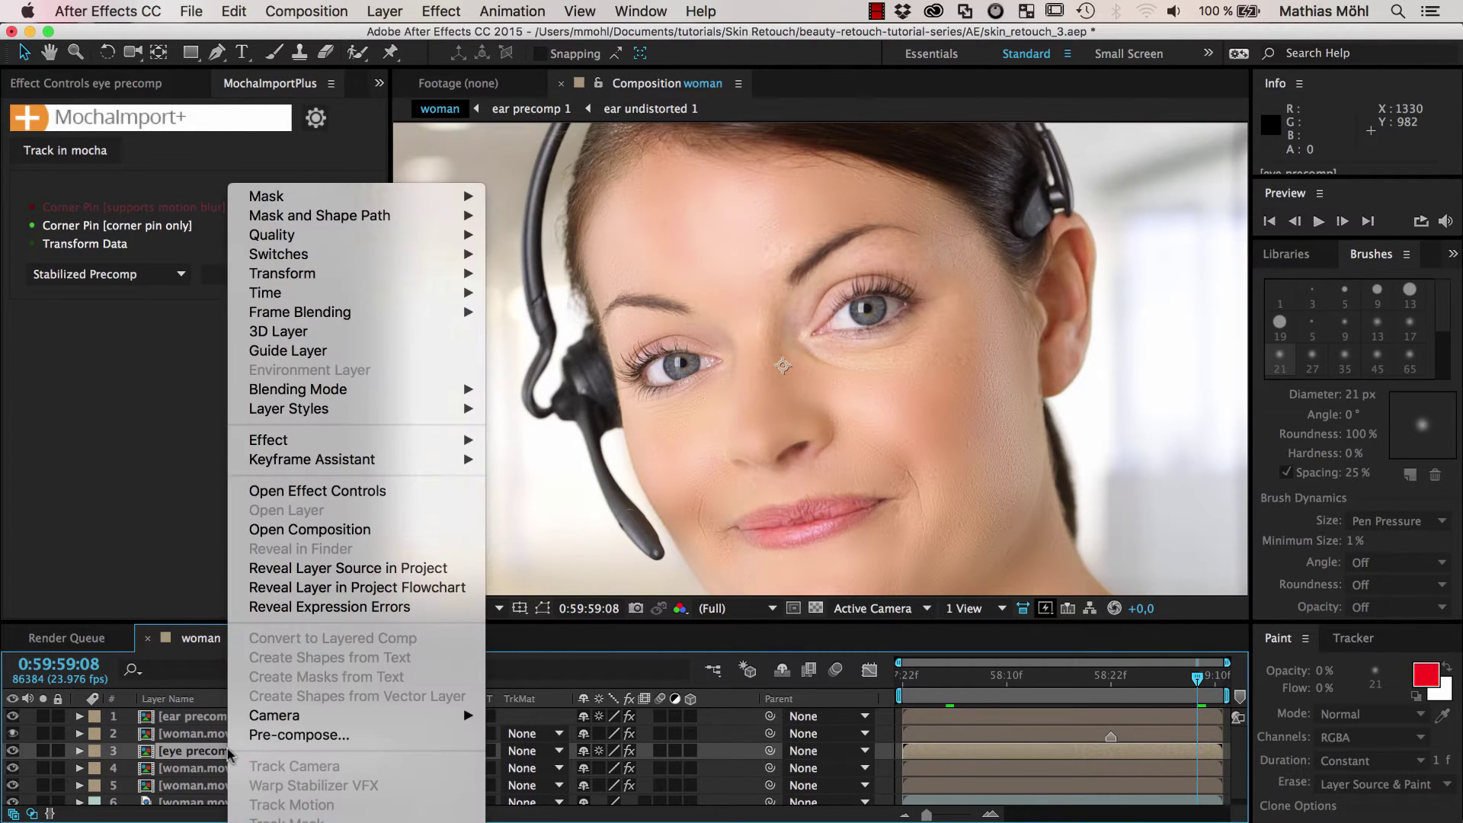
{"action": "left_click", "coordinate": [315, 534]}
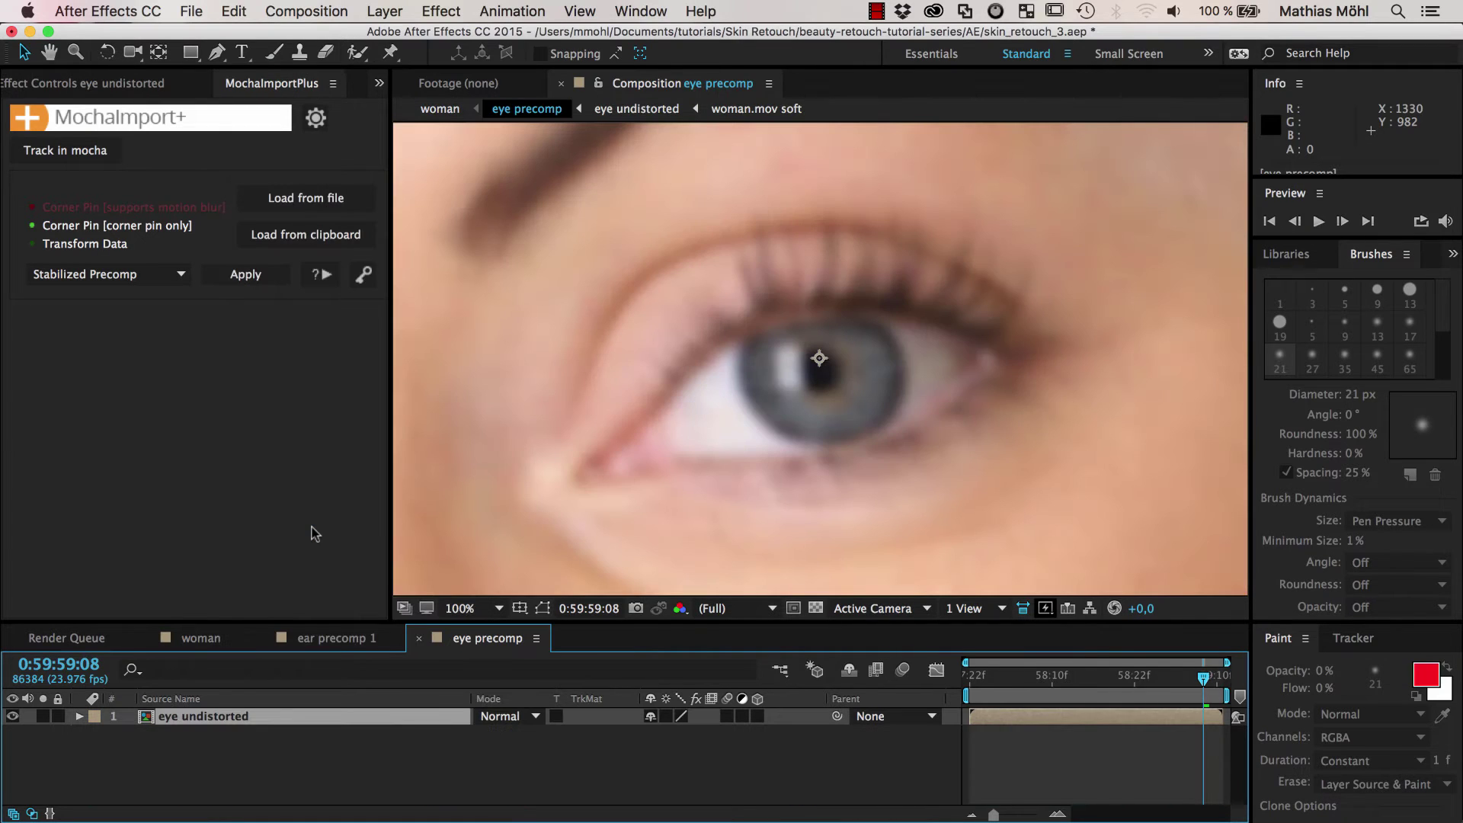
Preview the stabilized eye from the start and scrub back and forth through the blink frames
{"action": "left_click", "coordinate": [967, 674]}
{"action": "key", "text": "space"}
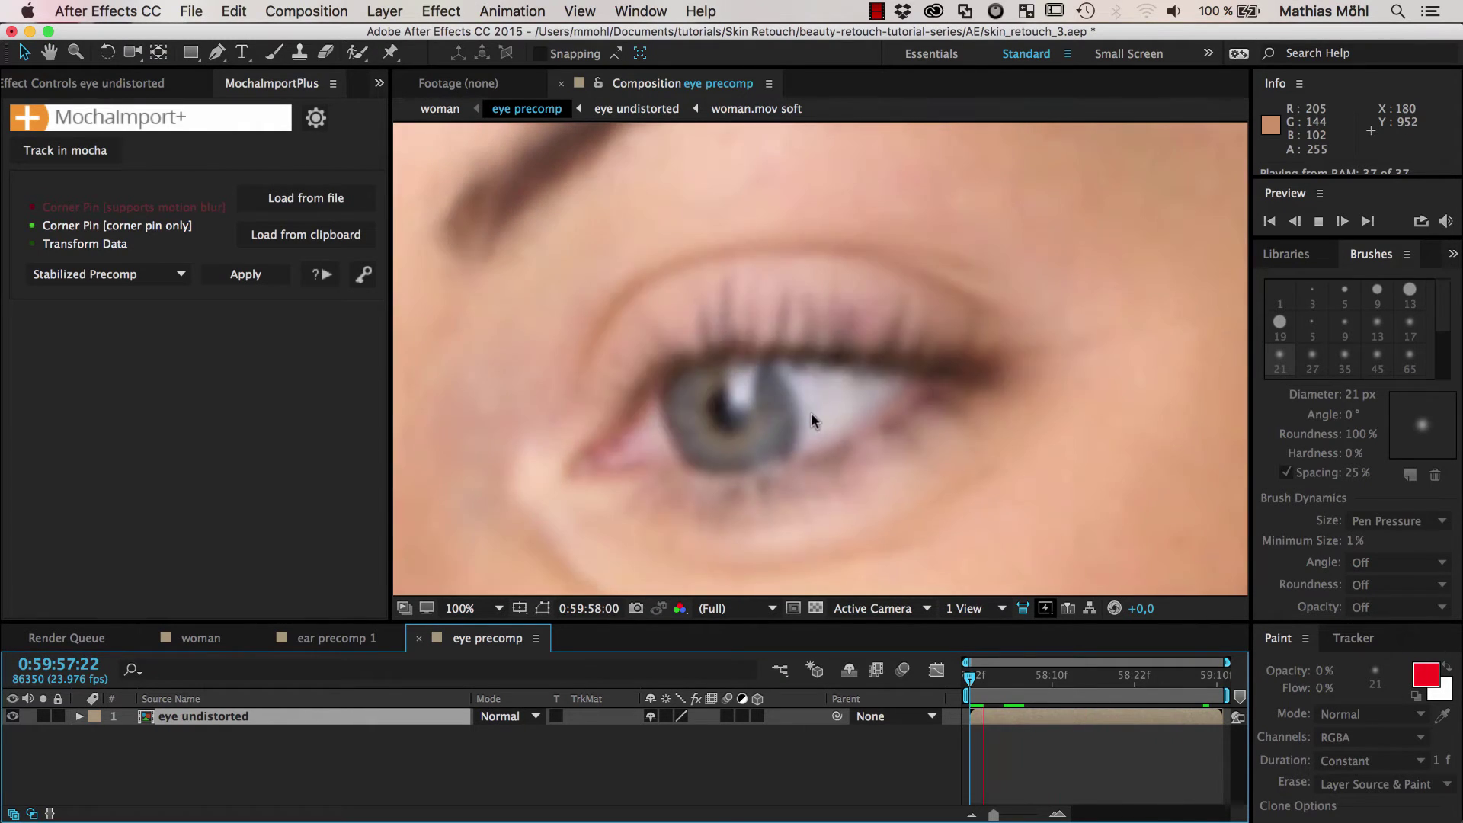
{"action": "key", "text": "space"}
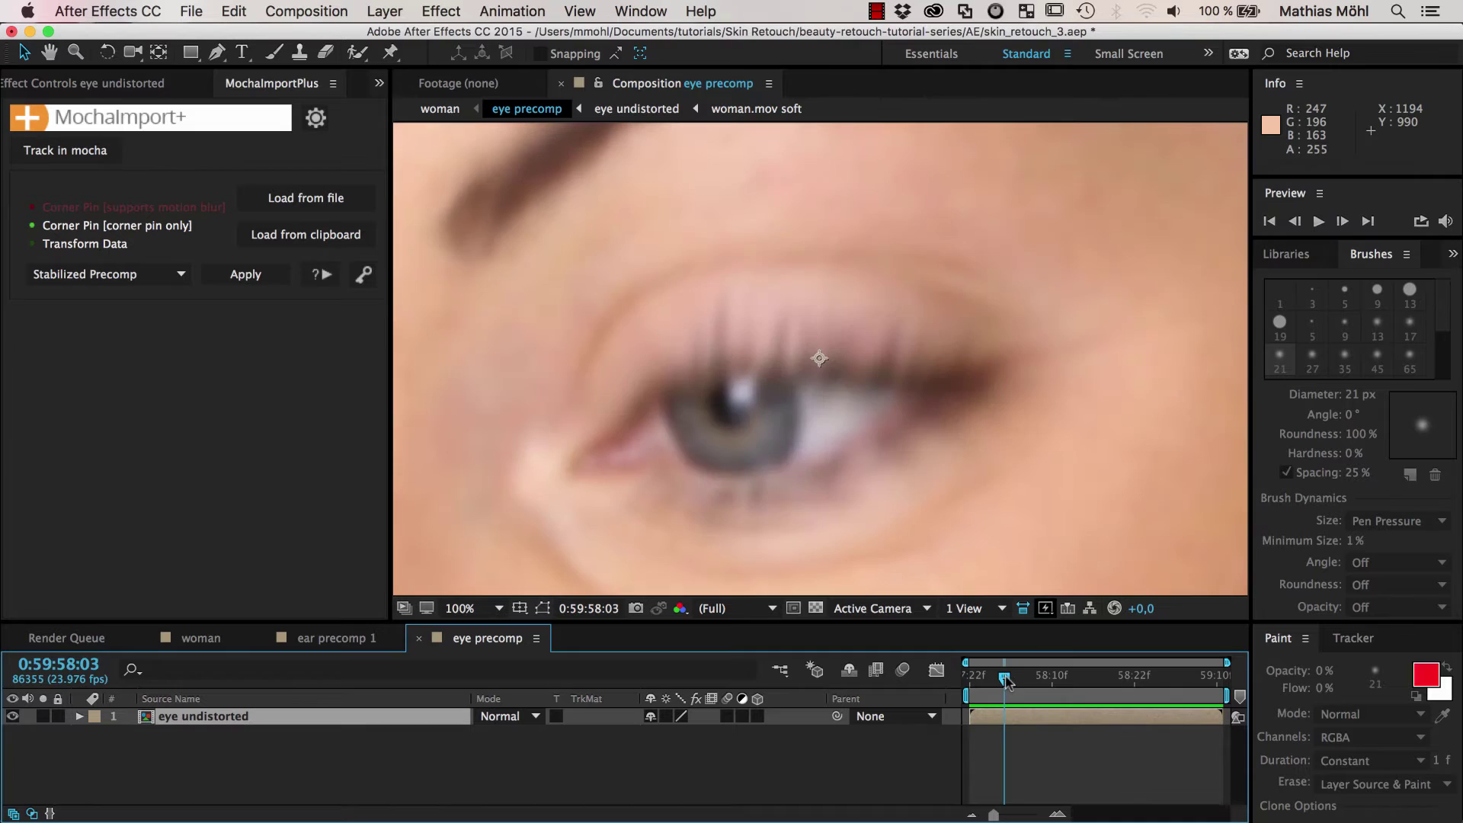
{"action": "mouse_move", "coordinate": [1005, 681]}
{"action": "left_mouse_down"}
{"action": "mouse_move", "coordinate": [1226, 694]}
{"action": "mouse_move", "coordinate": [987, 680]}
{"action": "mouse_move", "coordinate": [1011, 680]}
{"action": "left_mouse_up"}
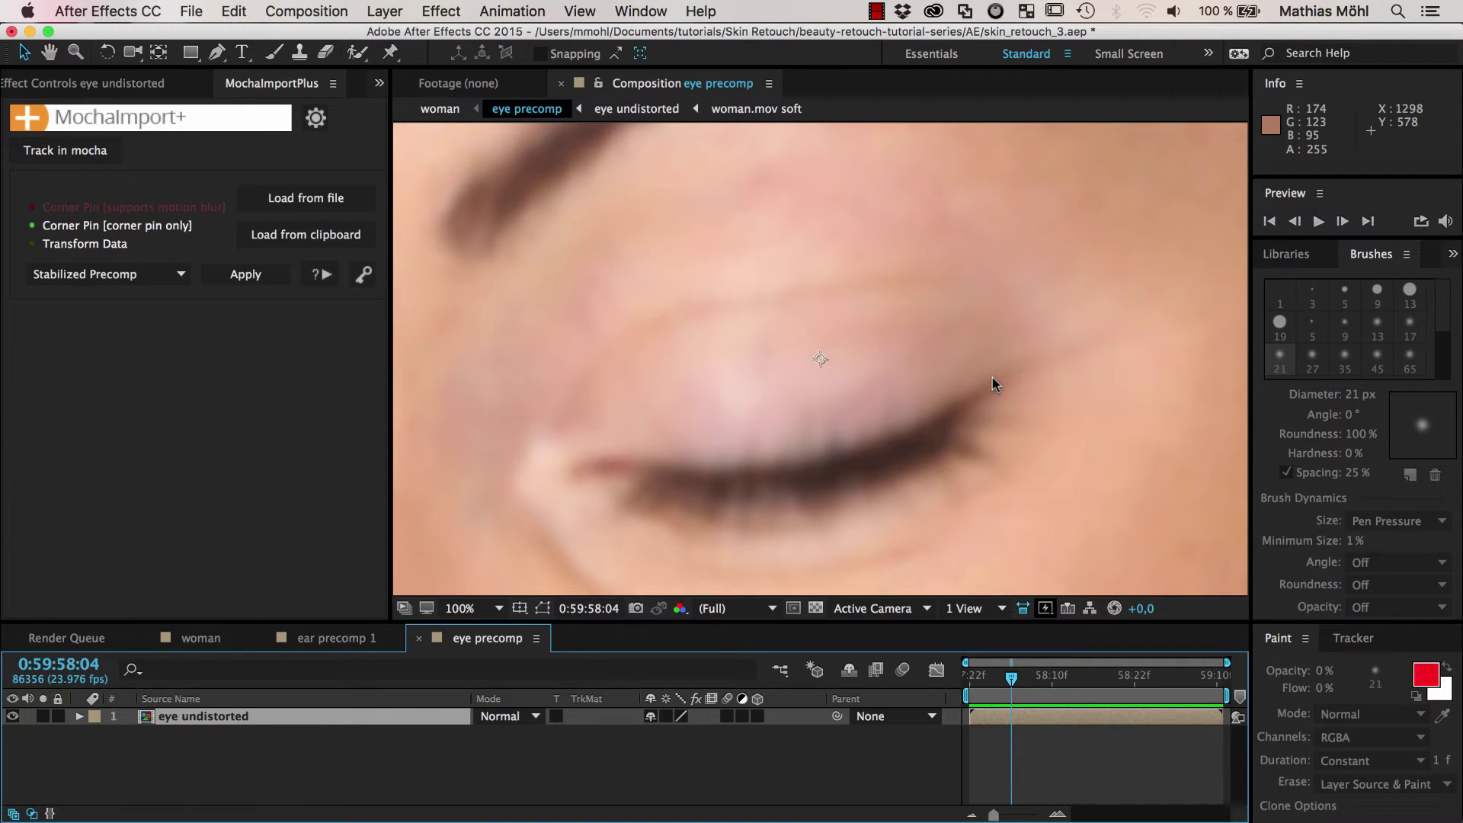
{"action": "left_click_drag", "start_coordinate": [998, 686], "coordinate": [1143, 716]}
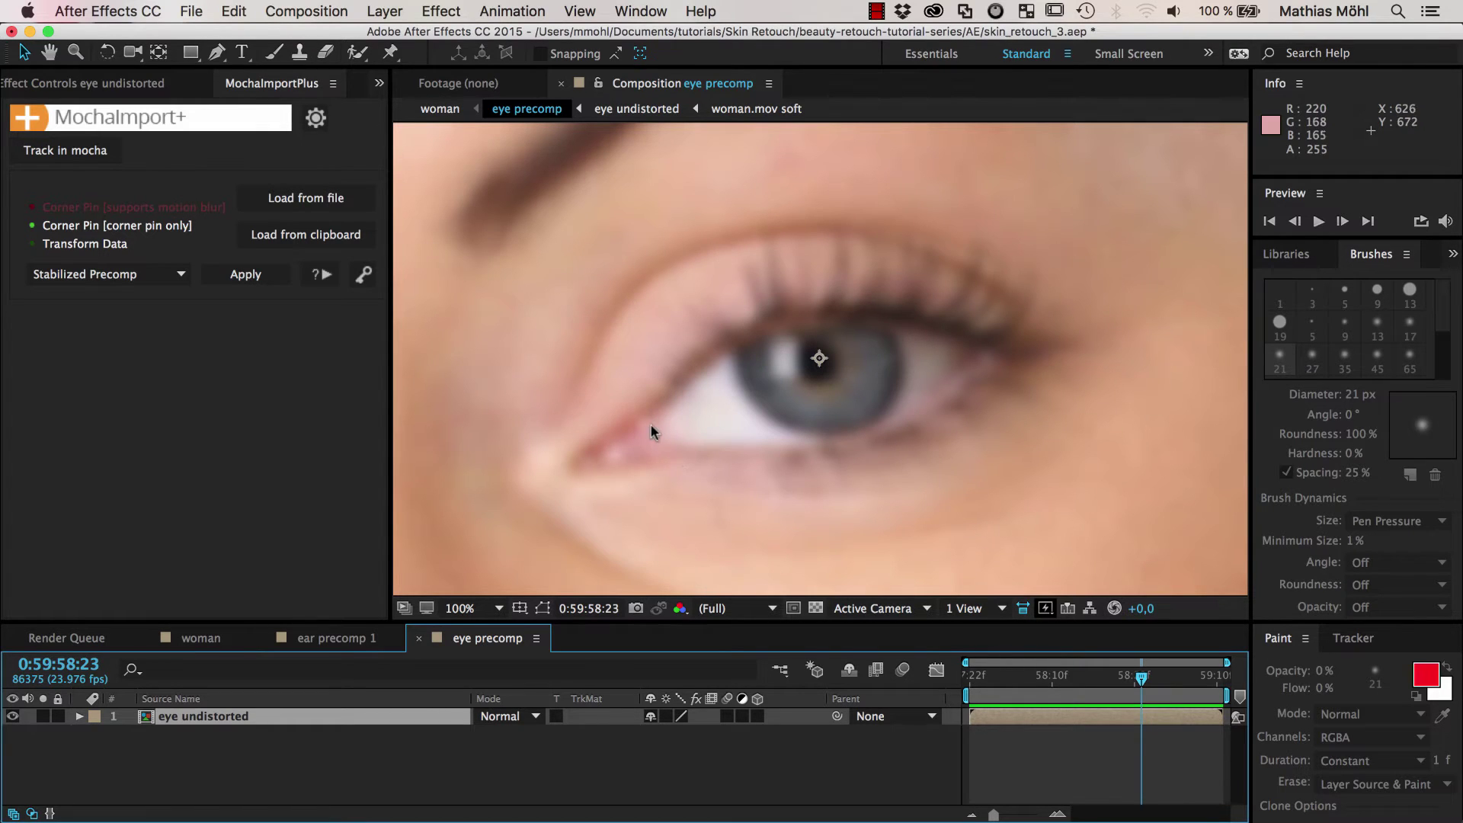
Create a comp-sized 1920×1080 dark grey solid named makeup
{"action": "left_click", "coordinate": [381, 15]}
{"action": "mouse_move", "coordinate": [392, 40]}
{"action": "left_click", "coordinate": [676, 58]}
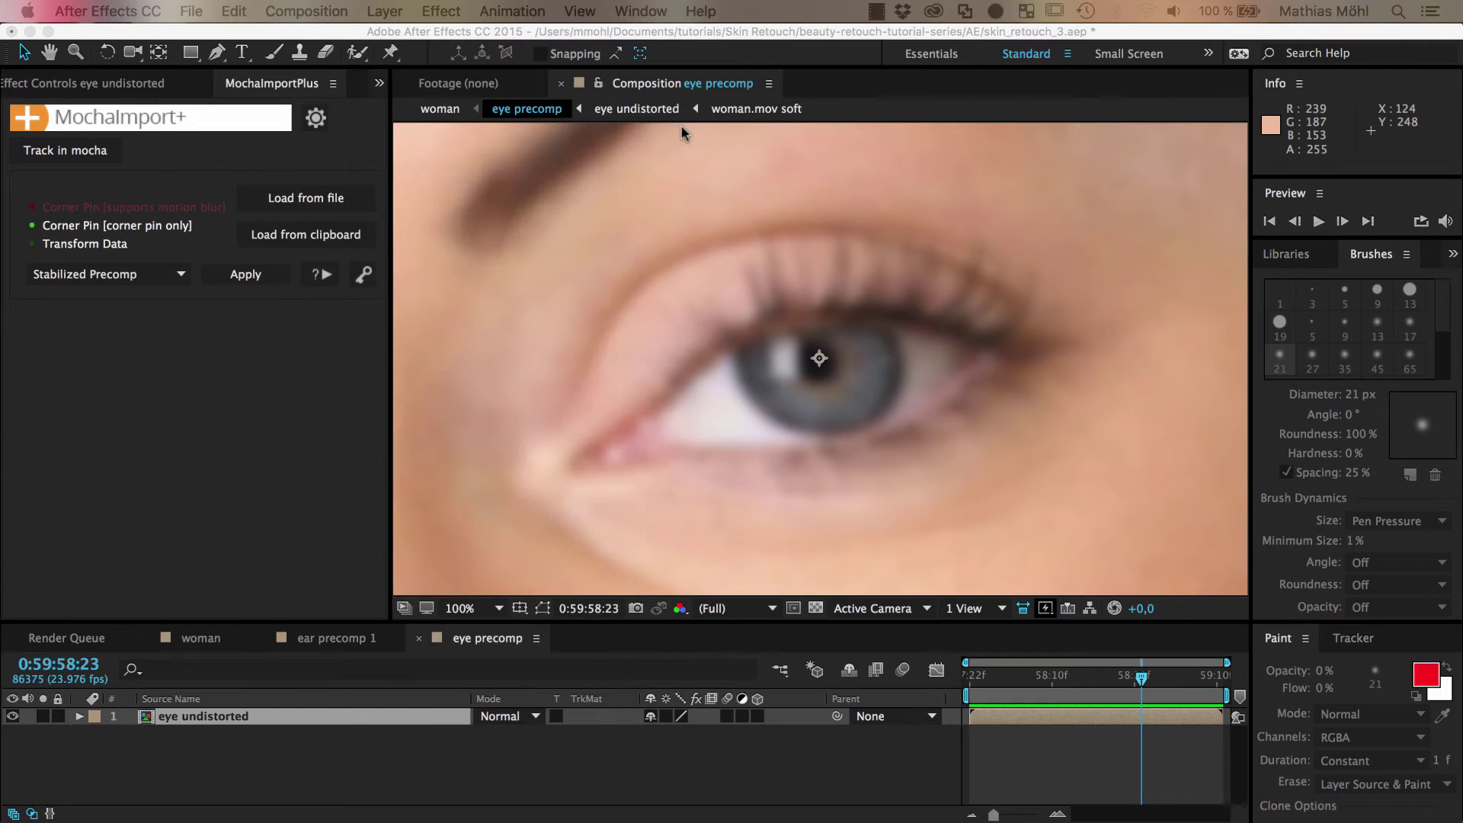
{"action": "left_click", "coordinate": [560, 491]}
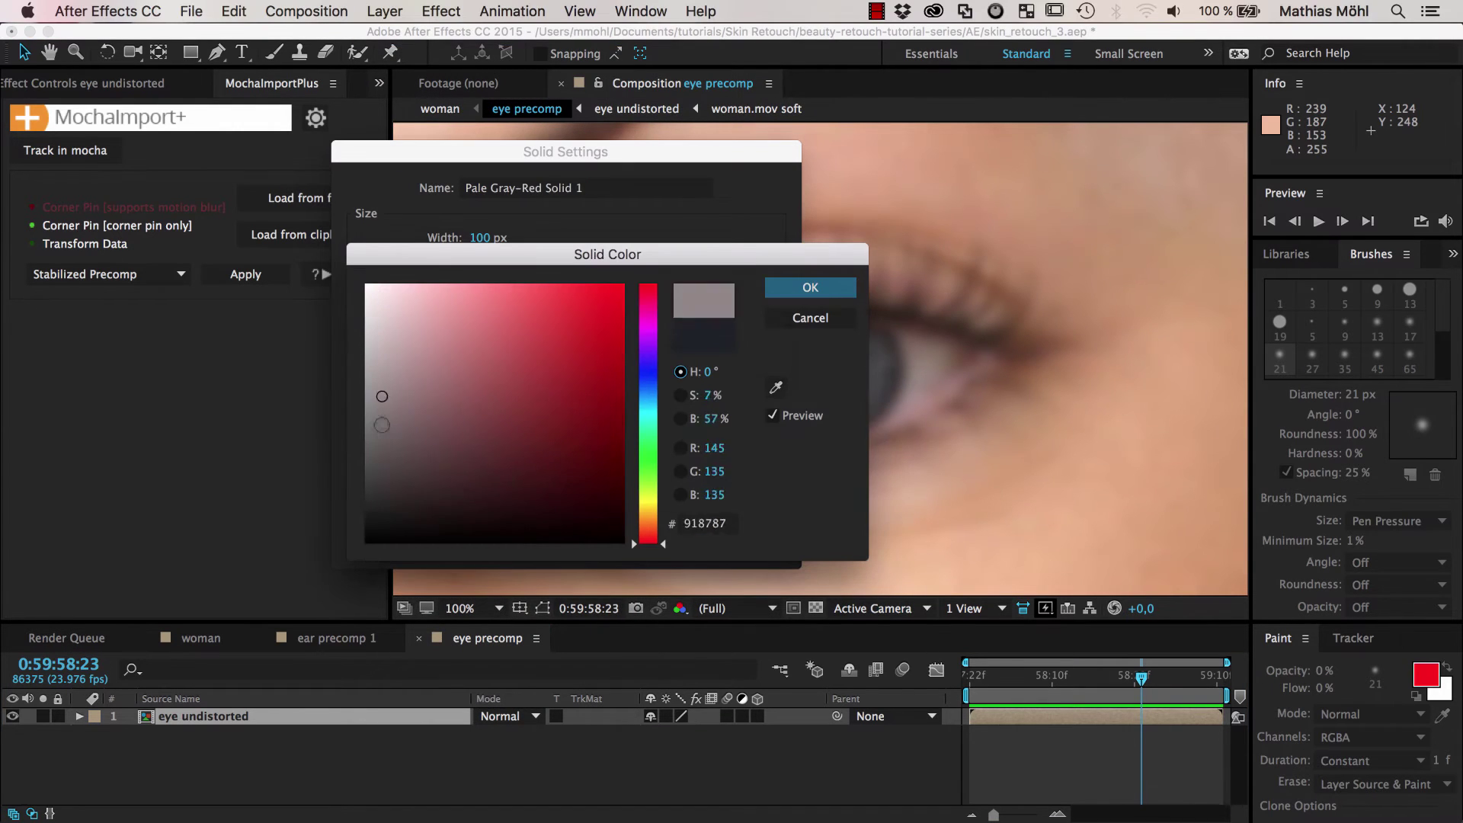
{"action": "left_click_drag", "start_coordinate": [382, 424], "coordinate": [362, 476]}
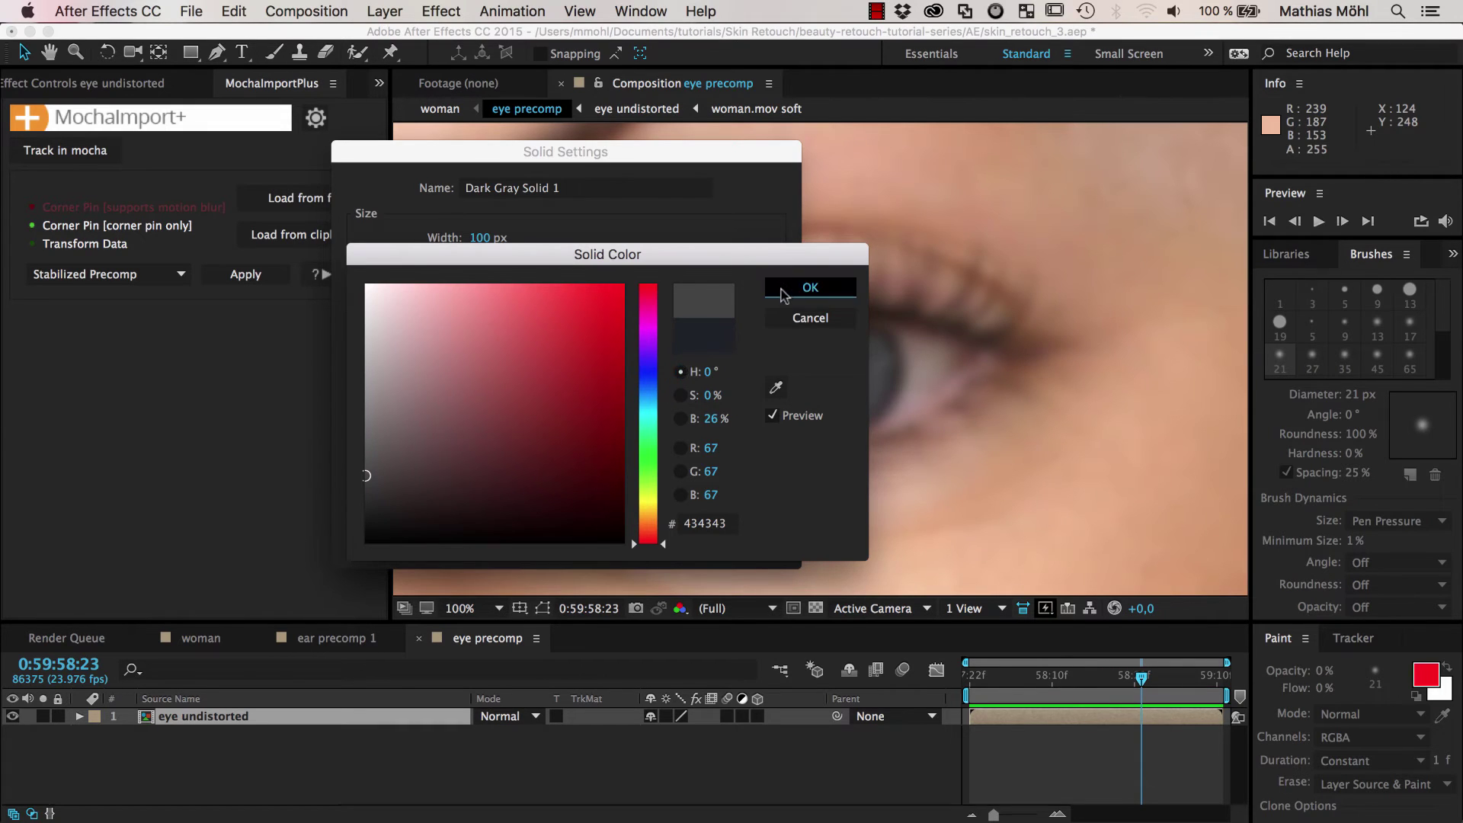
{"action": "left_click", "coordinate": [808, 290]}
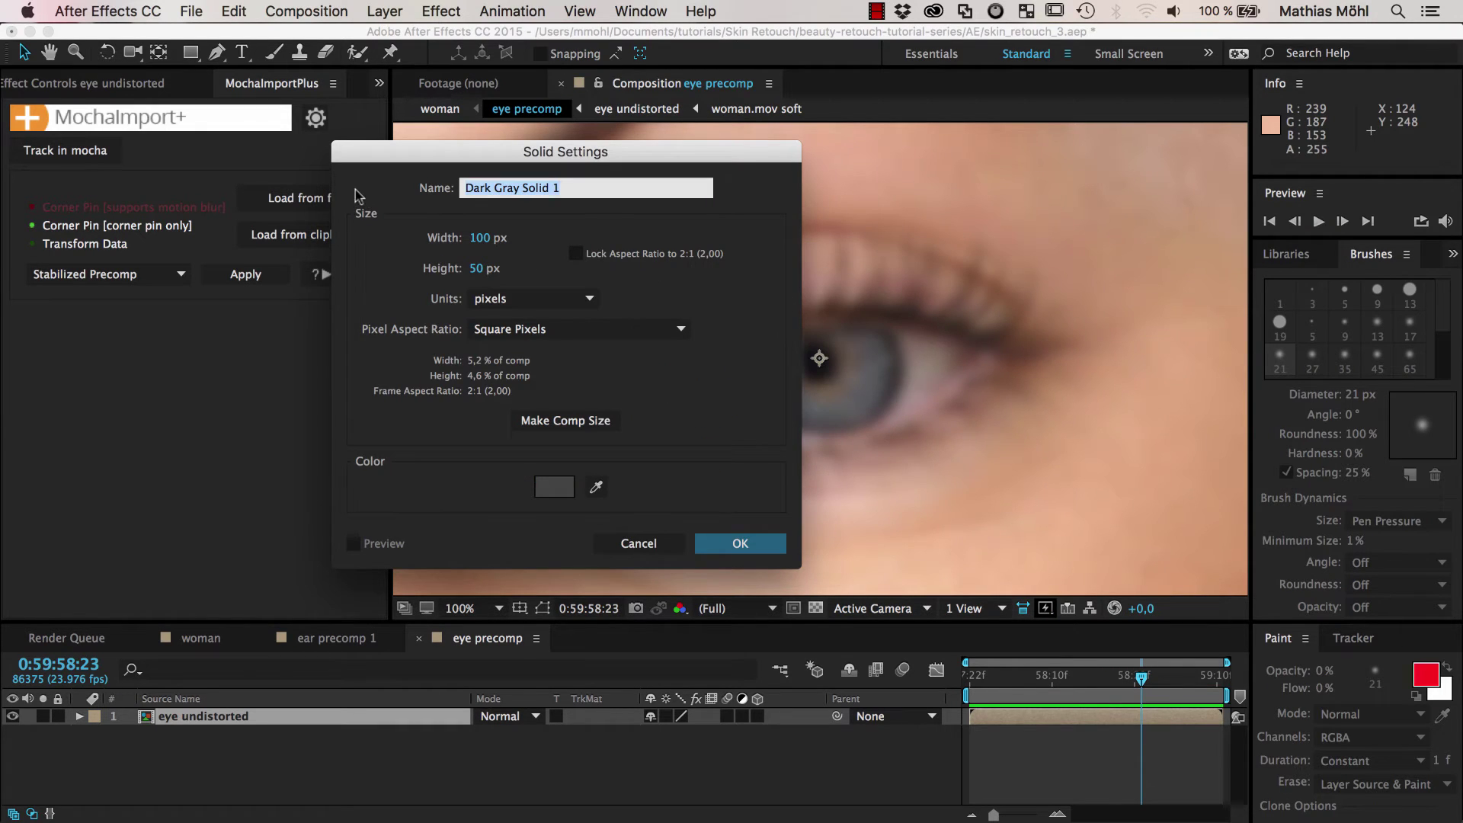
{"action": "type", "text": "makeup"}
{"action": "left_click", "coordinate": [552, 234]}
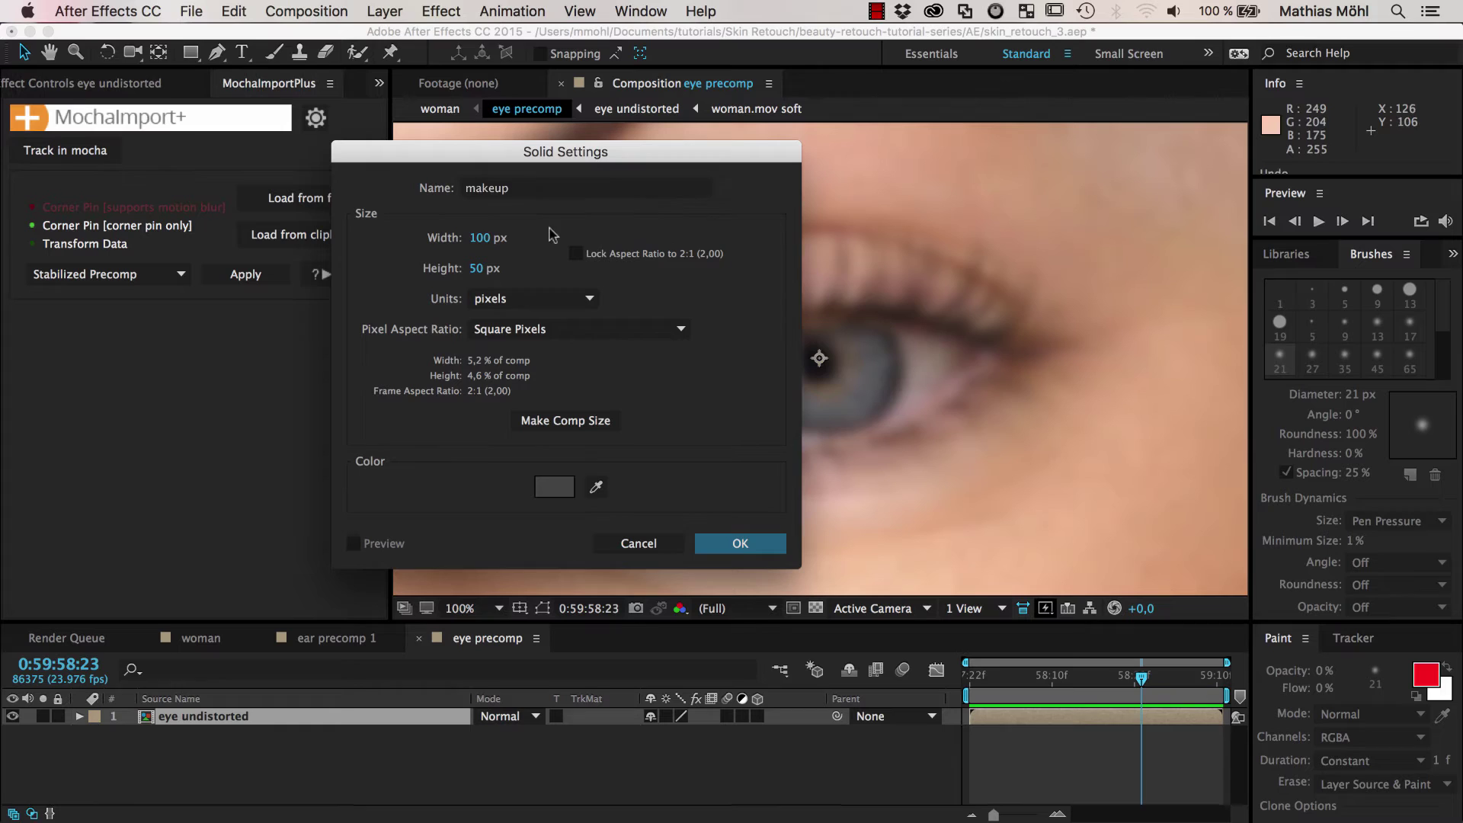
{"action": "left_click", "coordinate": [573, 424]}
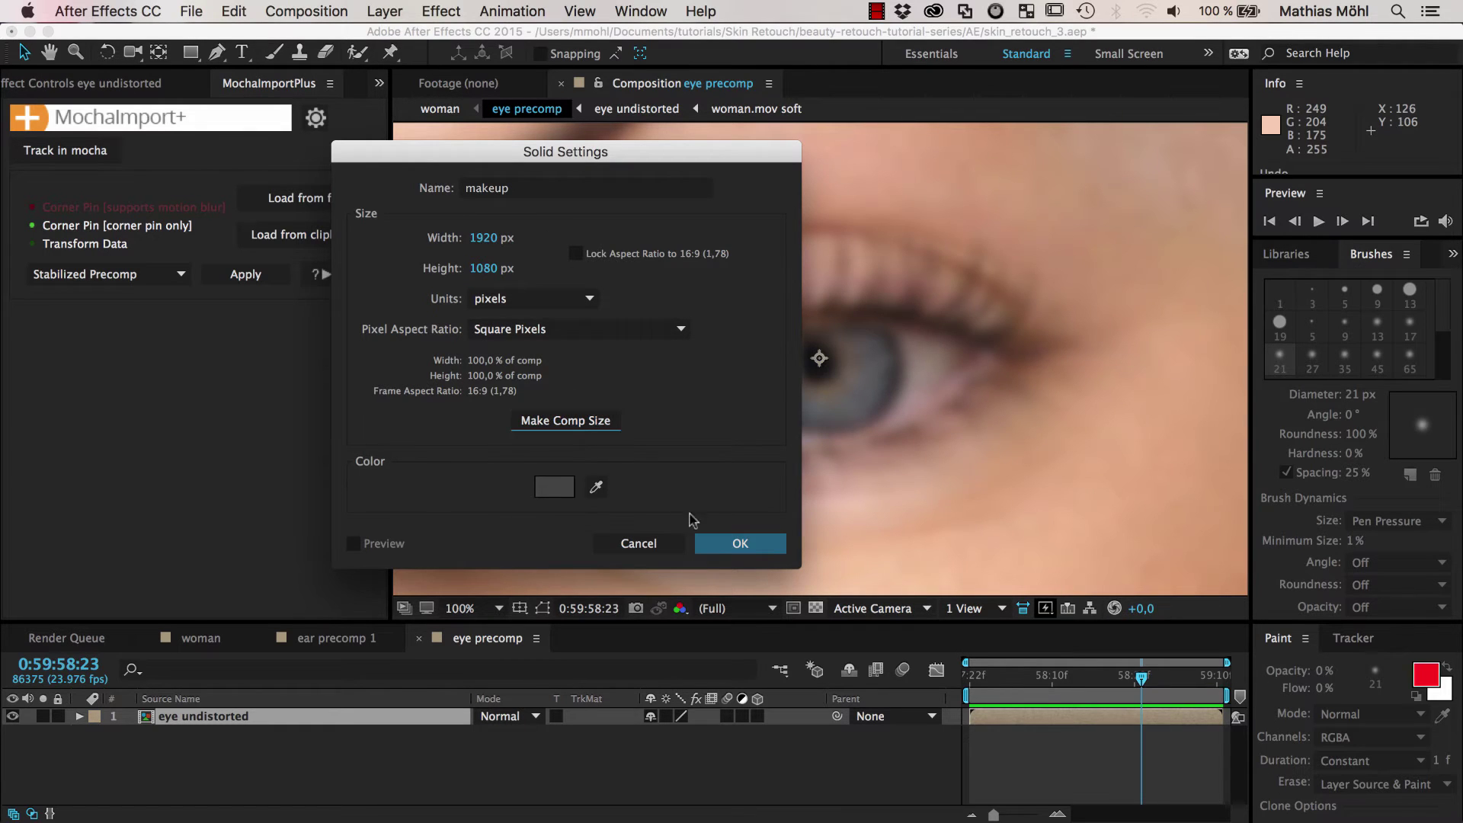
{"action": "left_click", "coordinate": [728, 544]}
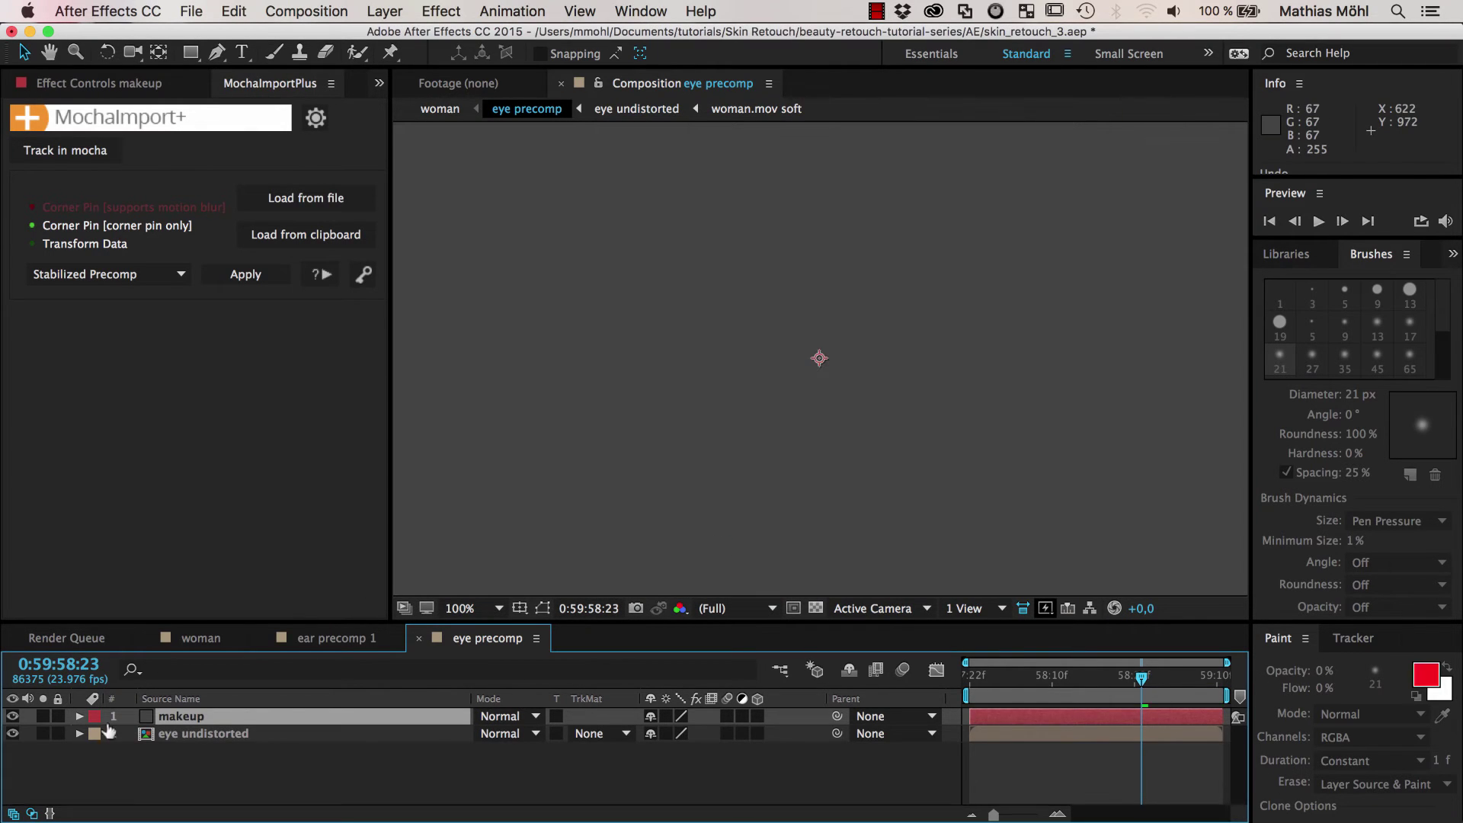
Hide the makeup solid, switch to mask drawing, and move to a frame where the eye is open
{"action": "left_click", "coordinate": [13, 717]}
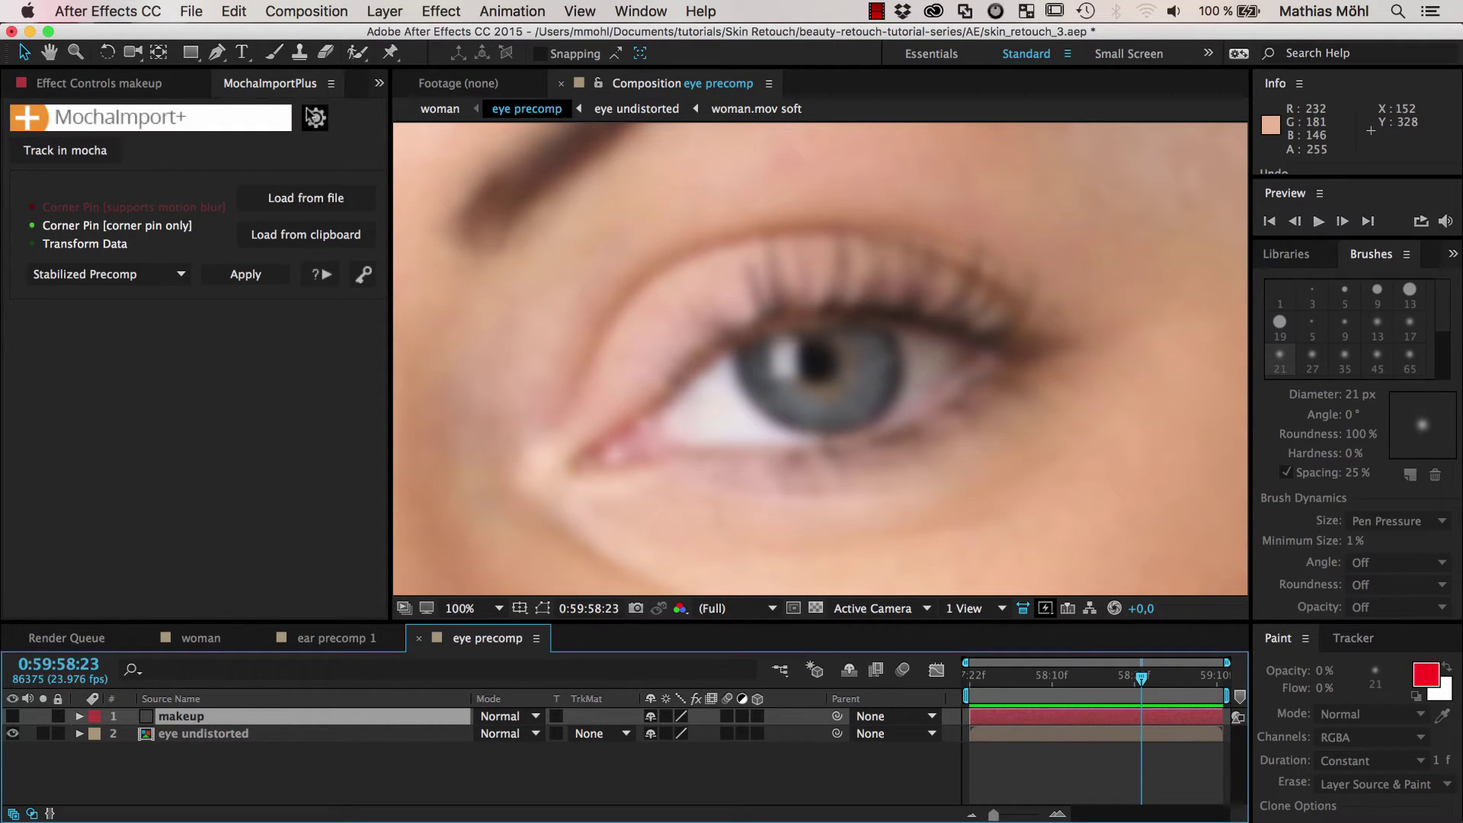
{"action": "left_click", "coordinate": [216, 51]}
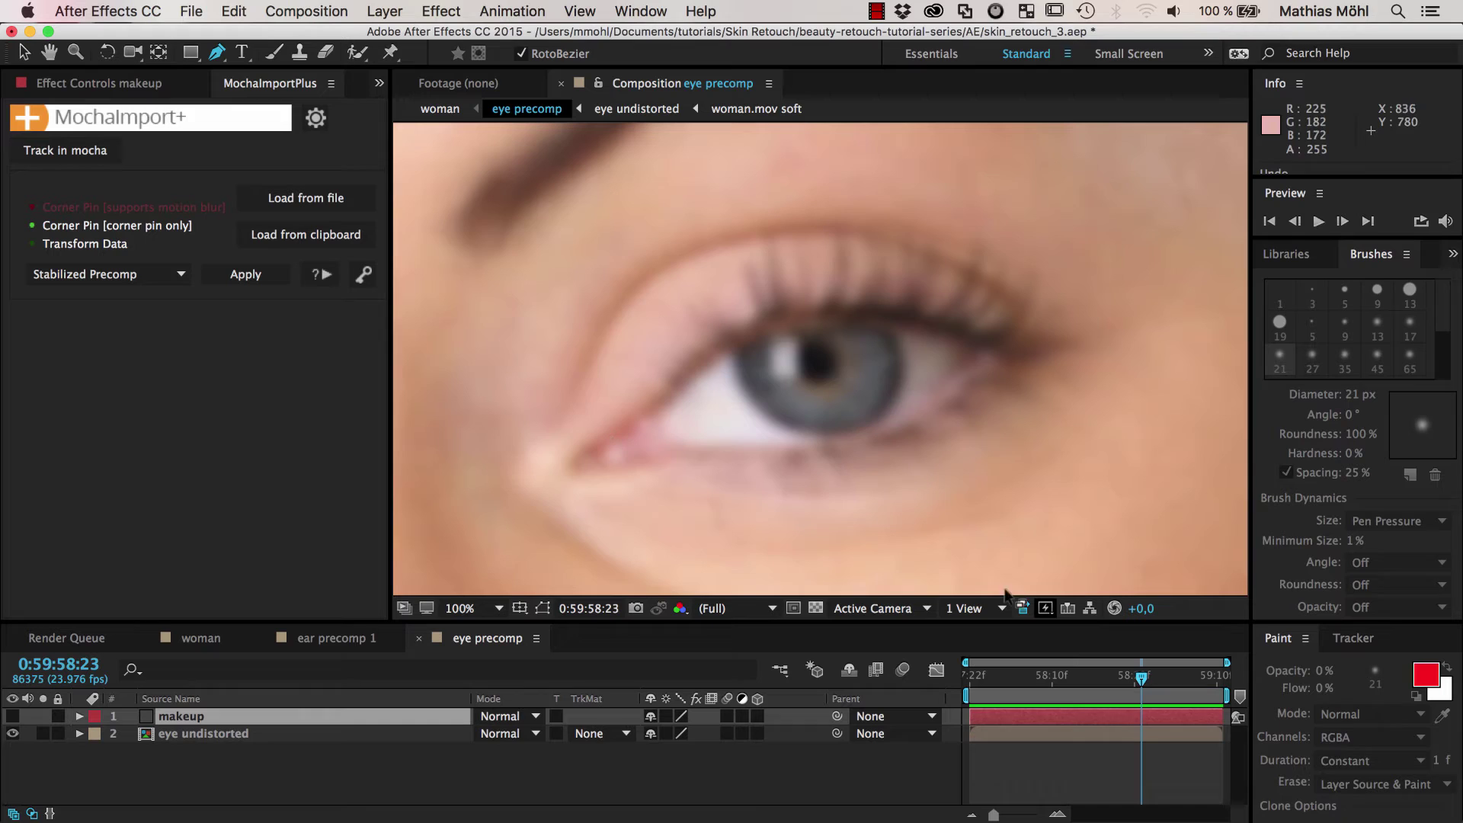
{"action": "left_click_drag", "start_coordinate": [1143, 678], "coordinate": [1219, 680]}
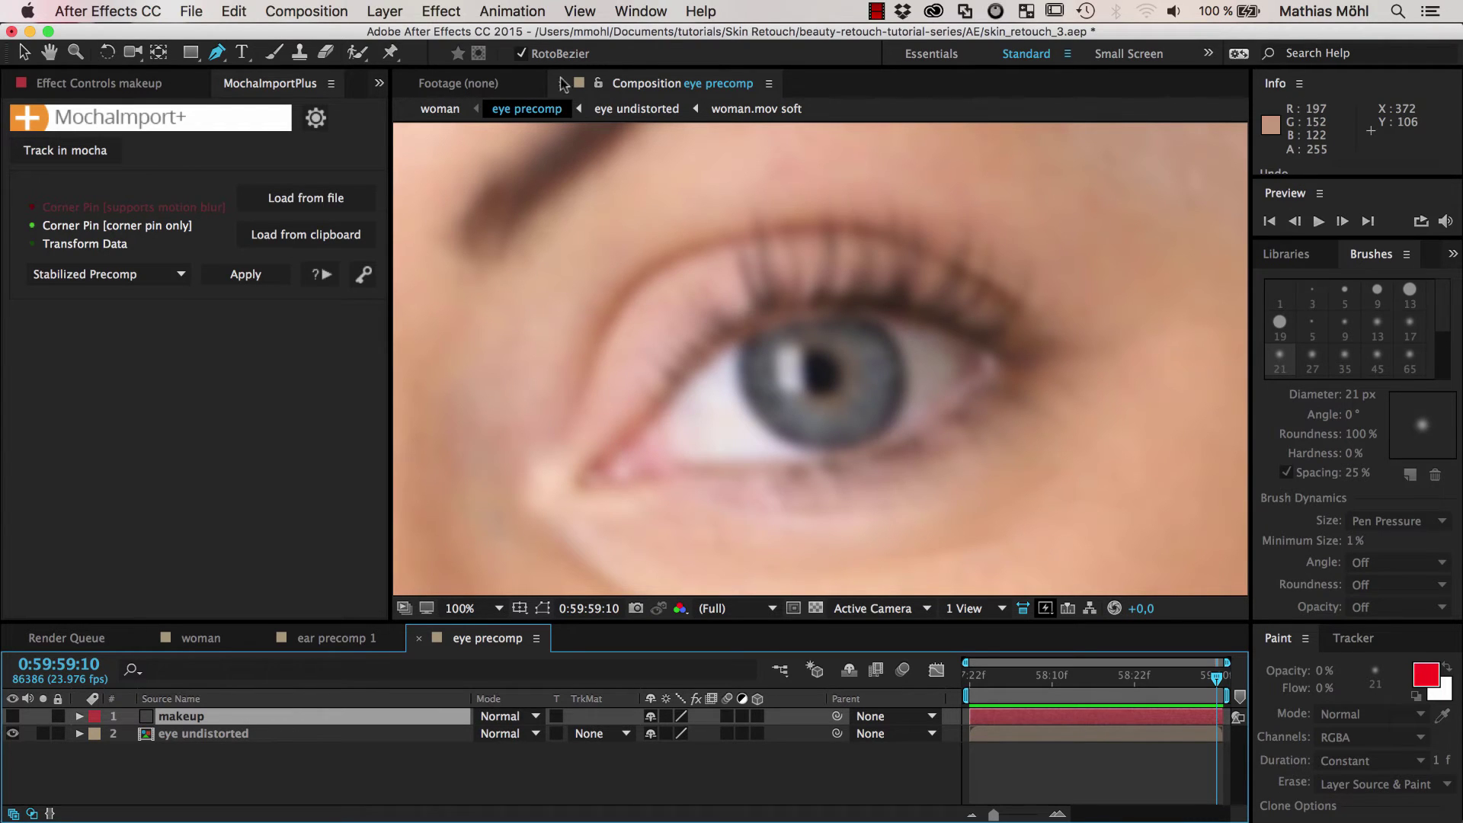
Draw a closed upper-eyelid eyeliner mask from inner to outer corner and refine its inner end
{"action": "left_click", "coordinate": [609, 443]}
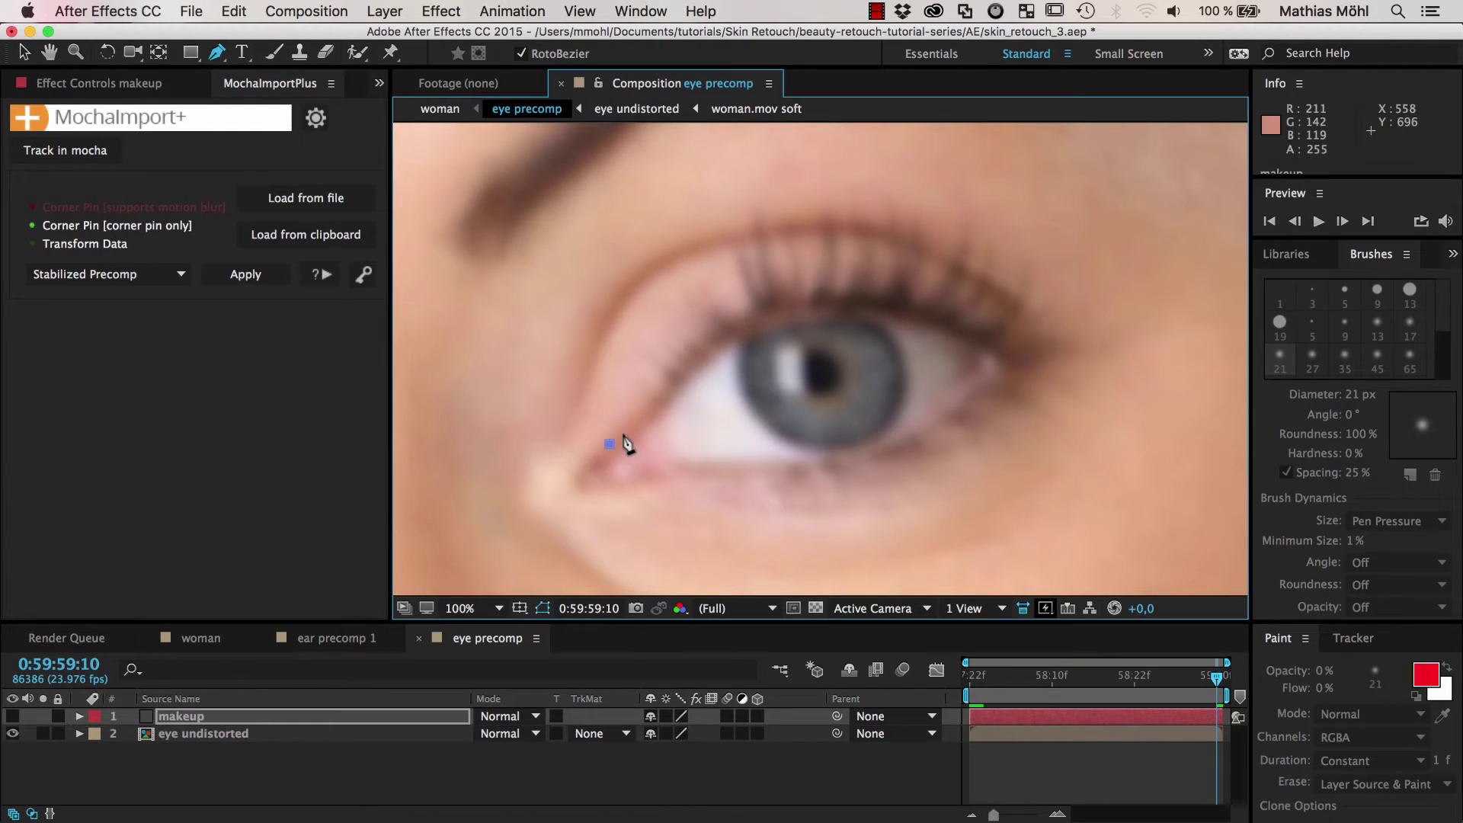
{"action": "left_click", "coordinate": [658, 402]}
{"action": "left_click", "coordinate": [700, 345]}
{"action": "left_click", "coordinate": [775, 312]}
{"action": "left_click", "coordinate": [845, 298]}
{"action": "left_click", "coordinate": [940, 321]}
{"action": "left_click", "coordinate": [991, 343]}
{"action": "left_click", "coordinate": [1037, 359]}
{"action": "left_click", "coordinate": [1044, 339]}
{"action": "left_click", "coordinate": [967, 304]}
{"action": "left_click", "coordinate": [928, 287]}
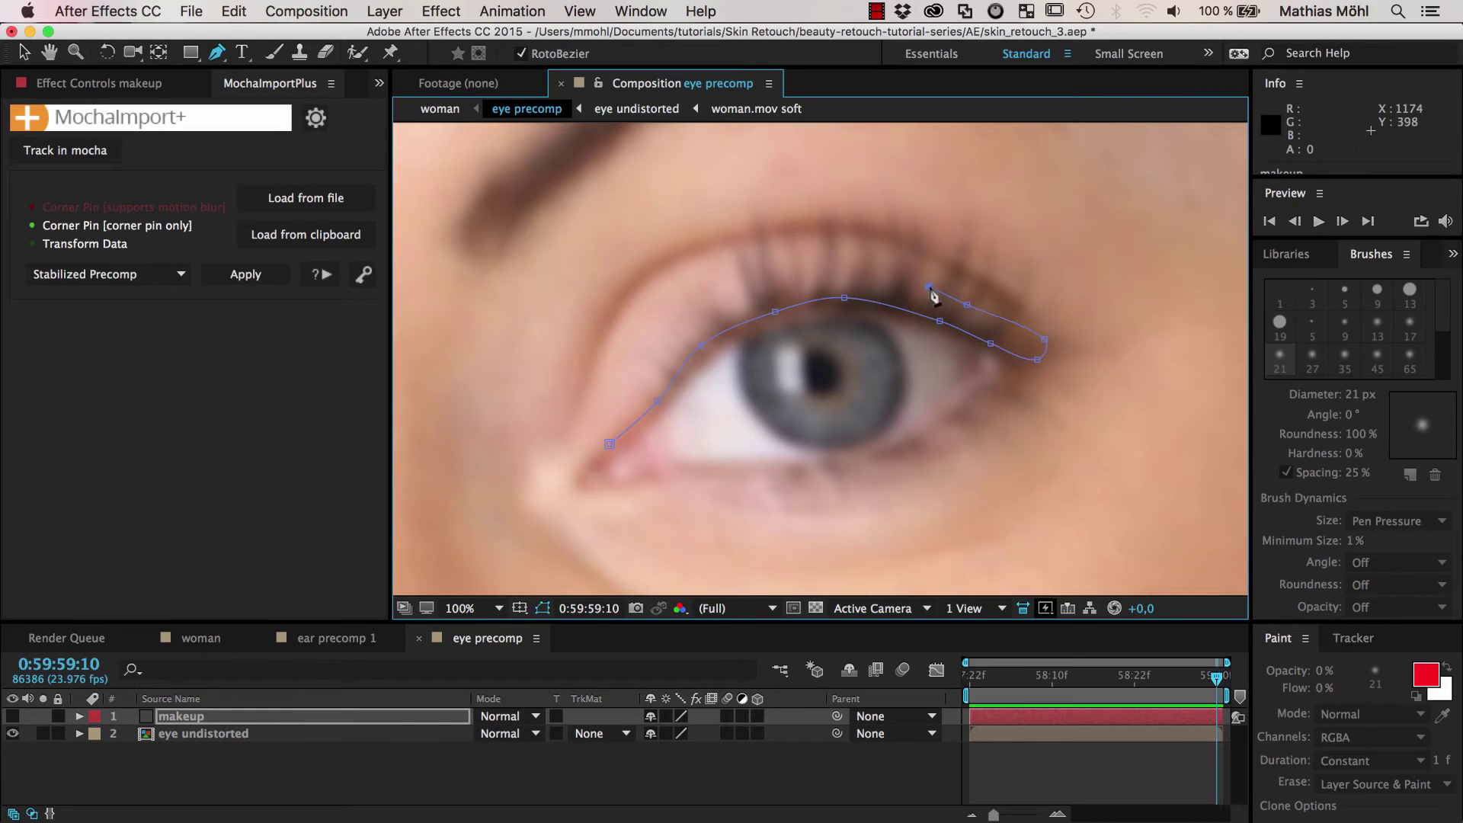
{"action": "left_click", "coordinate": [834, 277]}
{"action": "left_click", "coordinate": [740, 288]}
{"action": "left_click", "coordinate": [680, 330]}
{"action": "left_click", "coordinate": [634, 380]}
{"action": "left_click", "coordinate": [603, 418]}
{"action": "left_click_drag", "start_coordinate": [680, 329], "coordinate": [686, 329]}
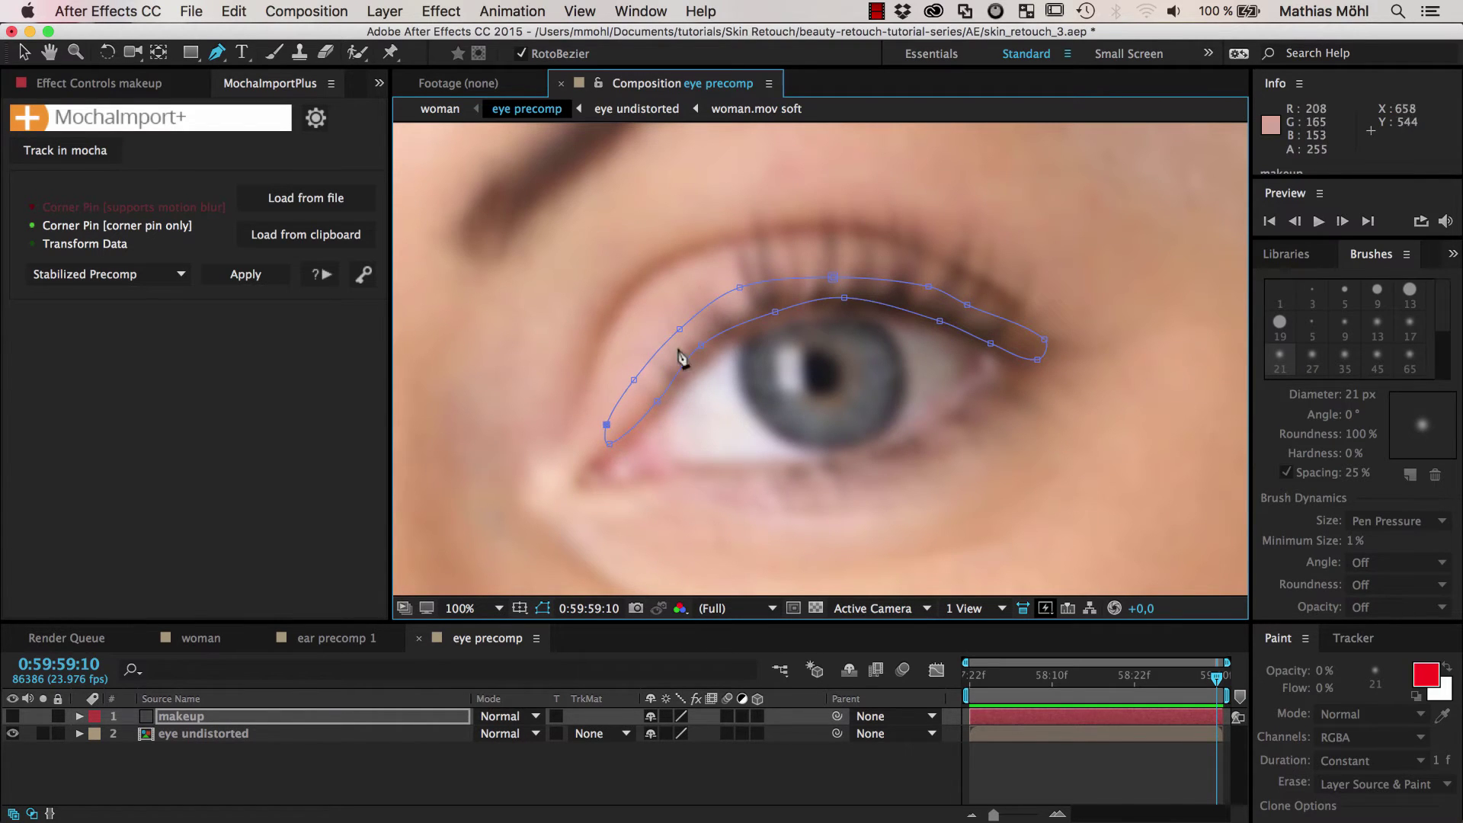
{"action": "left_click_drag", "start_coordinate": [634, 380], "coordinate": [610, 427]}
Draw a closed lower-eyelid eyeliner mask, then show the makeup solid again
{"action": "left_click", "coordinate": [638, 488]}
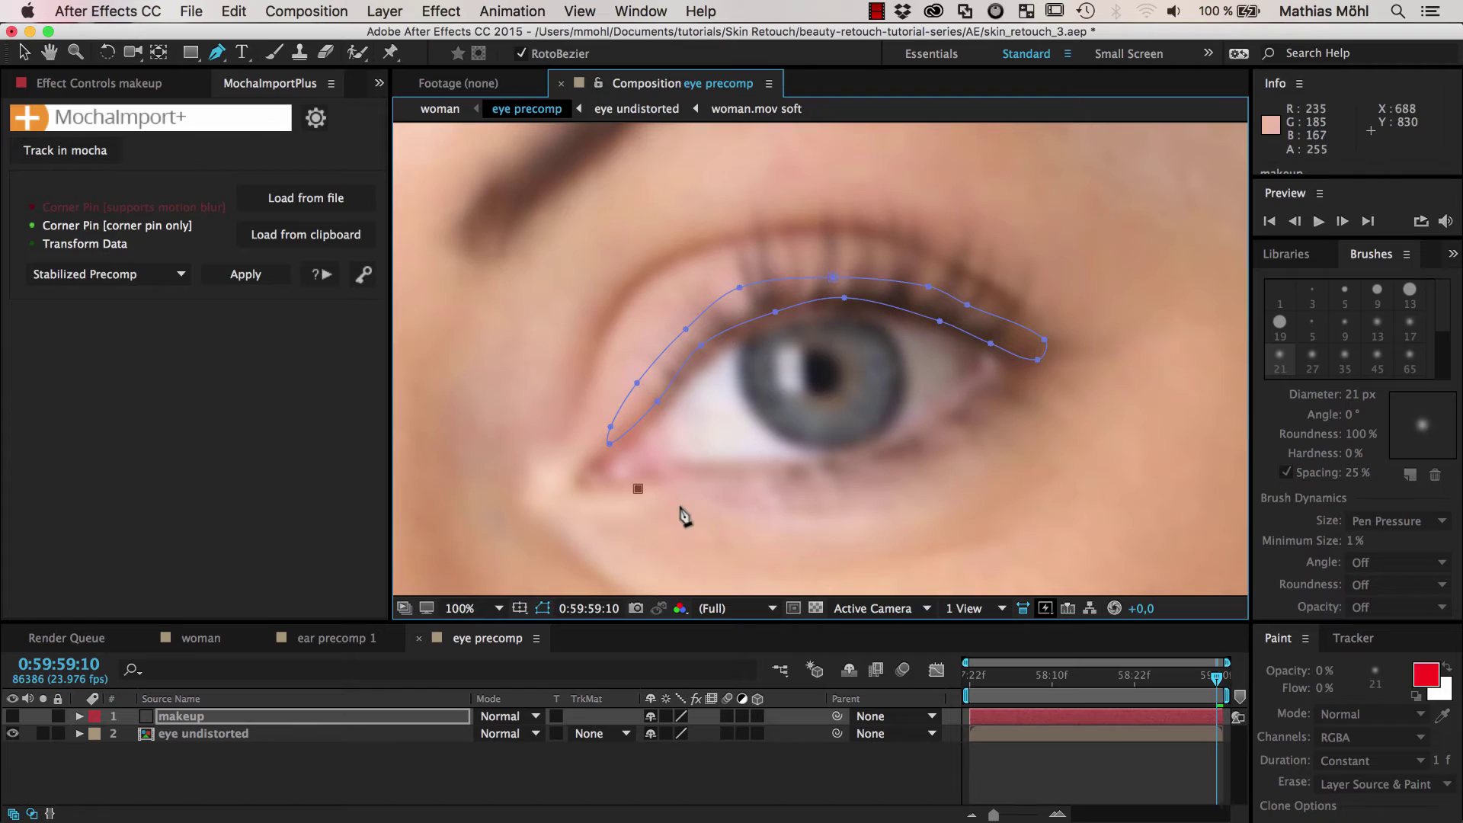
{"action": "left_click", "coordinate": [709, 504]}
{"action": "left_click", "coordinate": [836, 491]}
{"action": "left_click", "coordinate": [933, 460]}
{"action": "left_click", "coordinate": [981, 425]}
{"action": "left_click", "coordinate": [1029, 380]}
{"action": "left_click", "coordinate": [974, 397]}
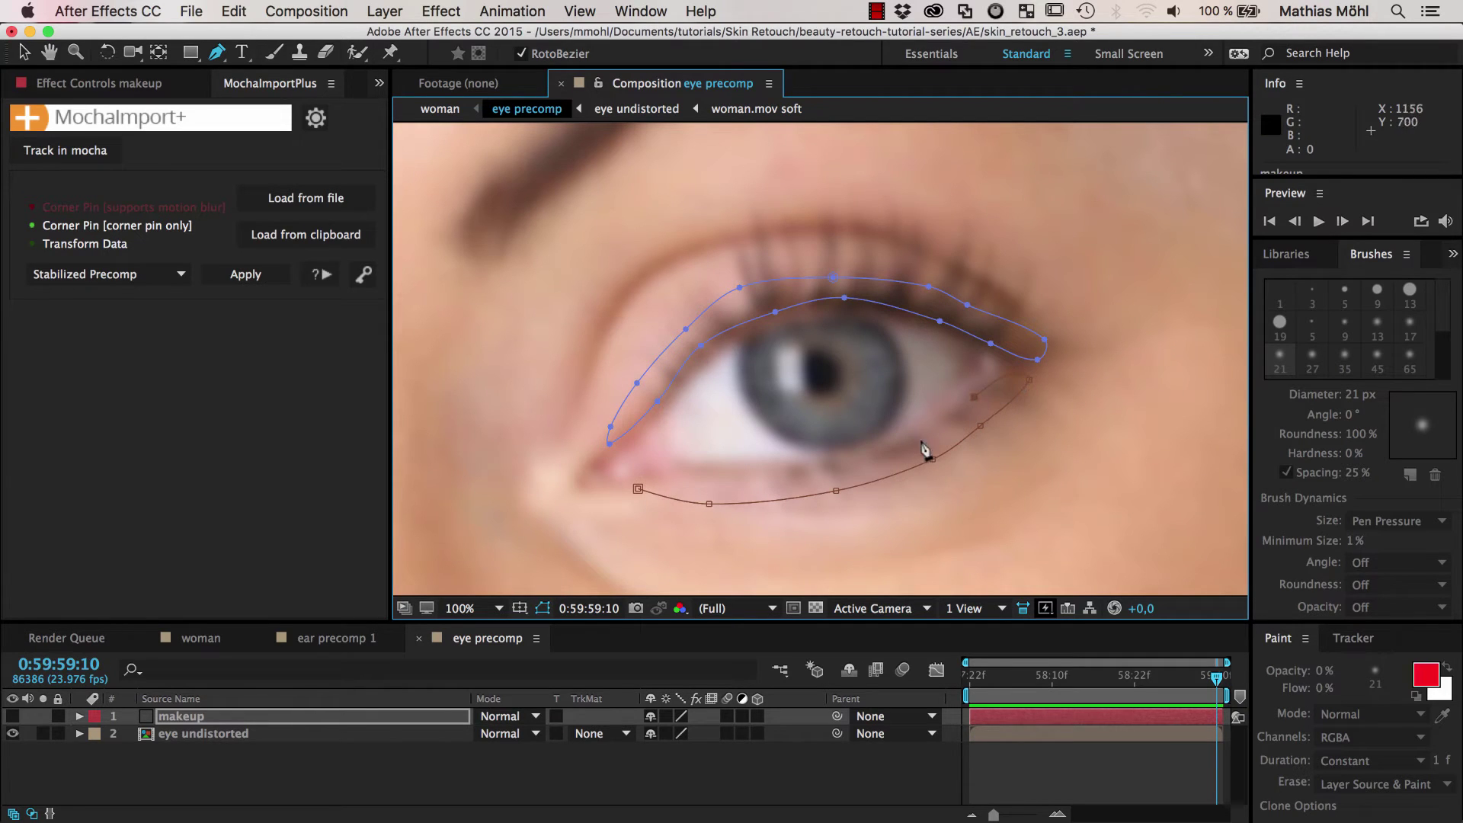
{"action": "left_click", "coordinate": [914, 441]}
{"action": "left_click", "coordinate": [863, 462]}
{"action": "left_click", "coordinate": [786, 479]}
{"action": "left_click", "coordinate": [711, 484]}
{"action": "left_click", "coordinate": [661, 482]}
{"action": "left_click", "coordinate": [638, 488]}
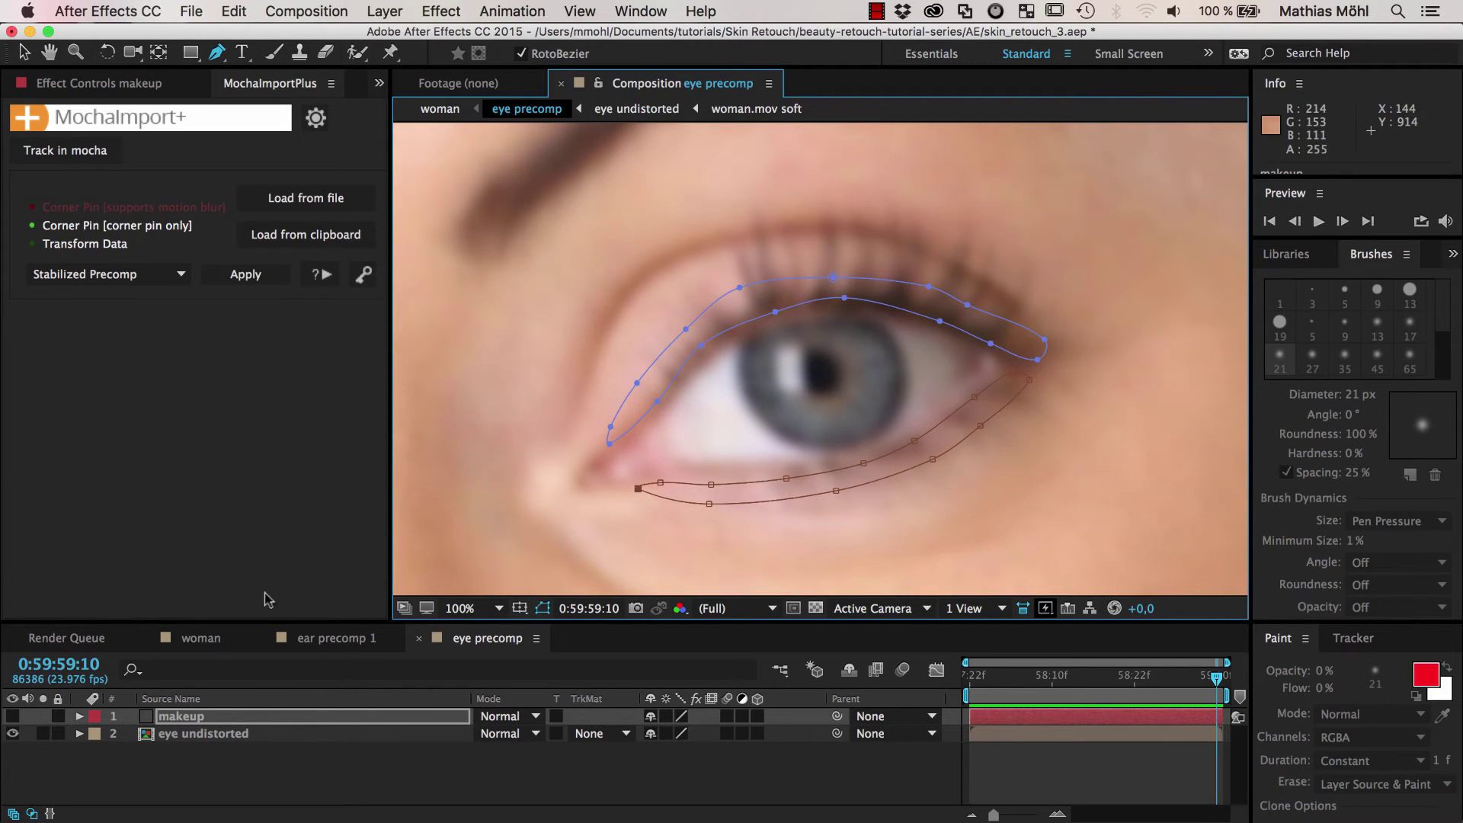
{"action": "left_click", "coordinate": [12, 716]}
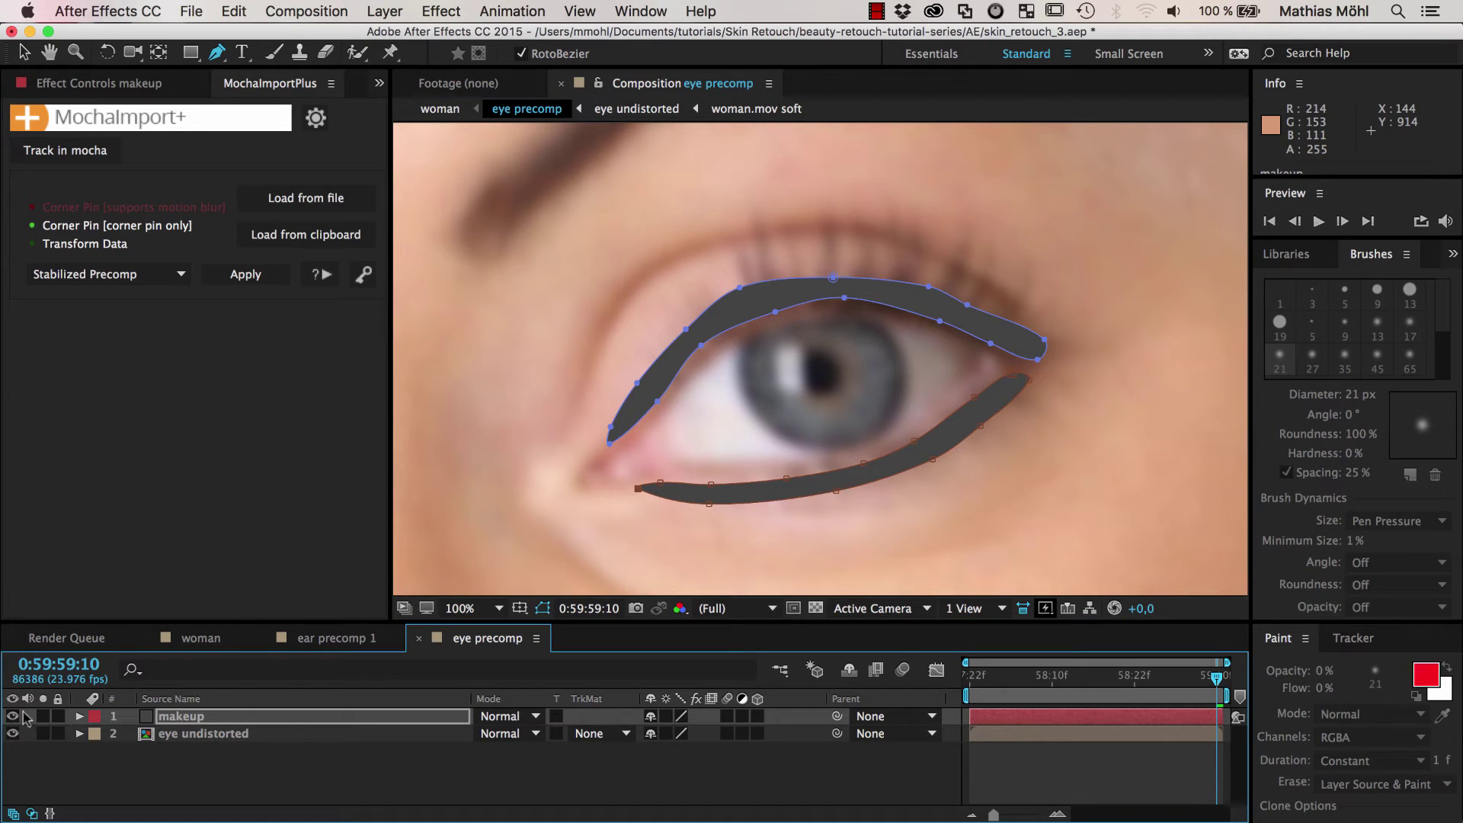
Set Mask Feather to 23 px on both makeup masks and hide the mask outlines
{"action": "left_click", "coordinate": [198, 714]}
{"action": "key", "text": "f"}
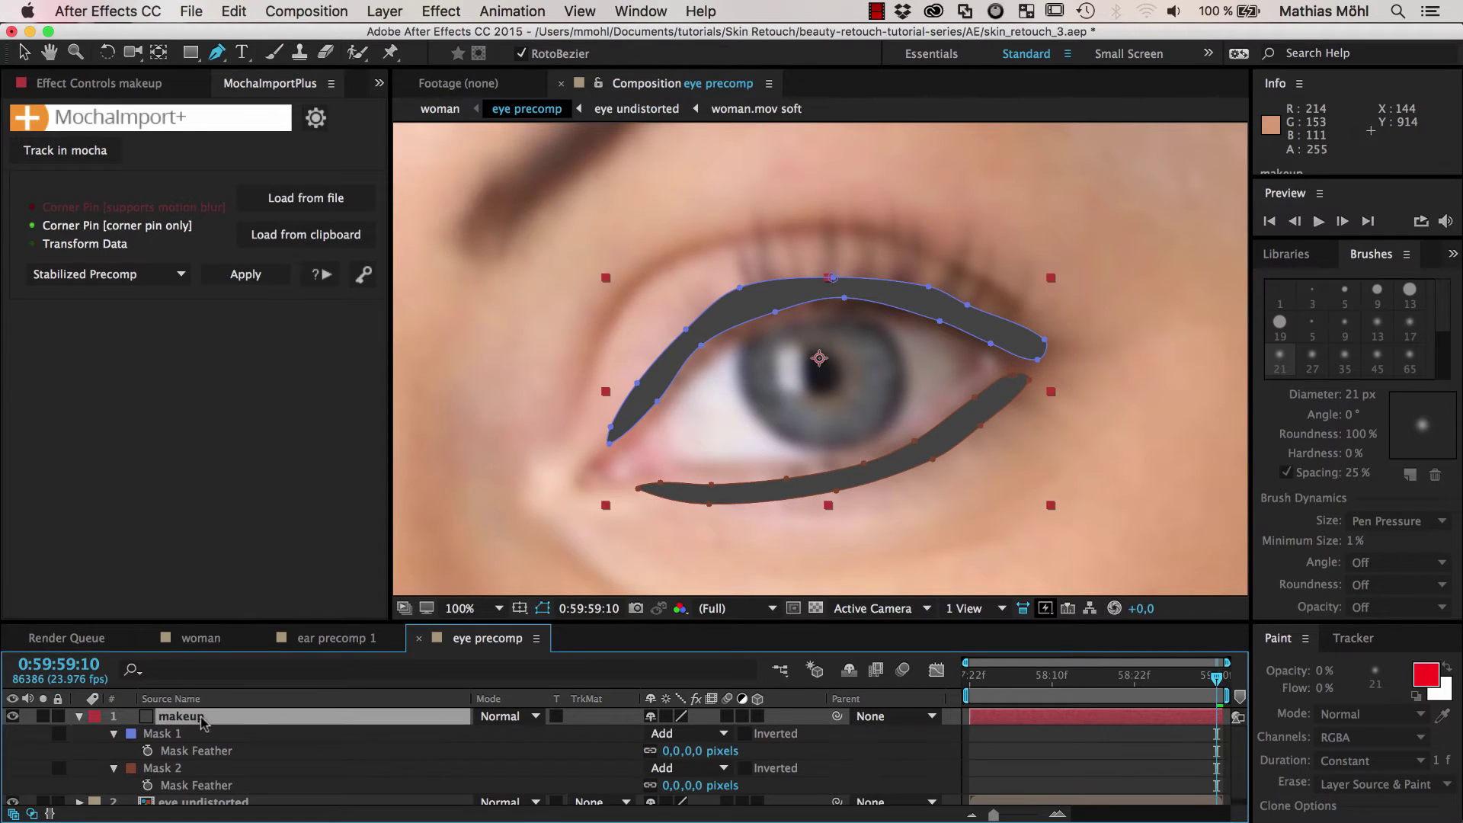
{"action": "left_click_drag", "start_coordinate": [684, 752], "coordinate": [690, 751]}
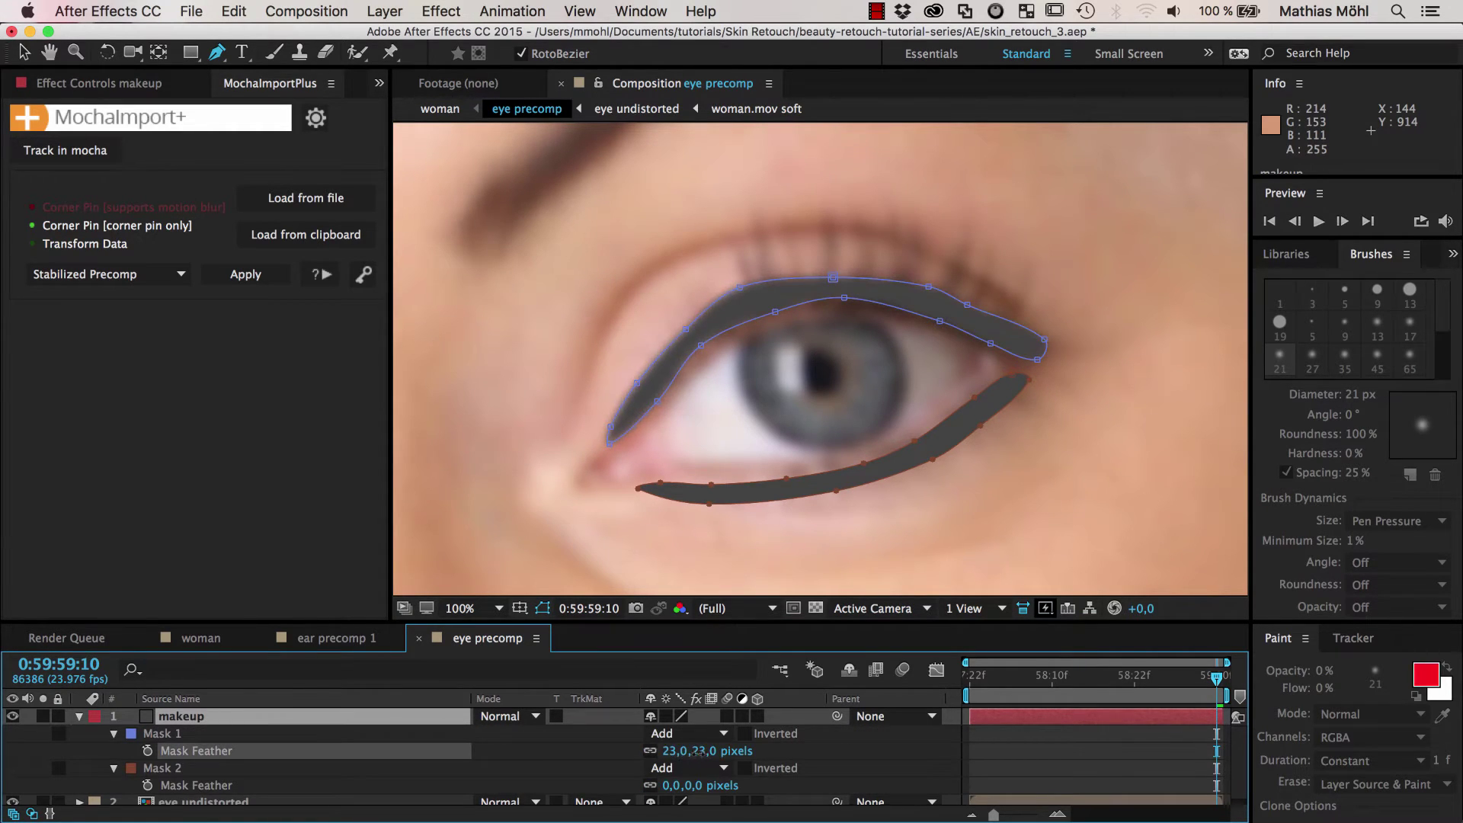
{"action": "left_click", "coordinate": [542, 608]}
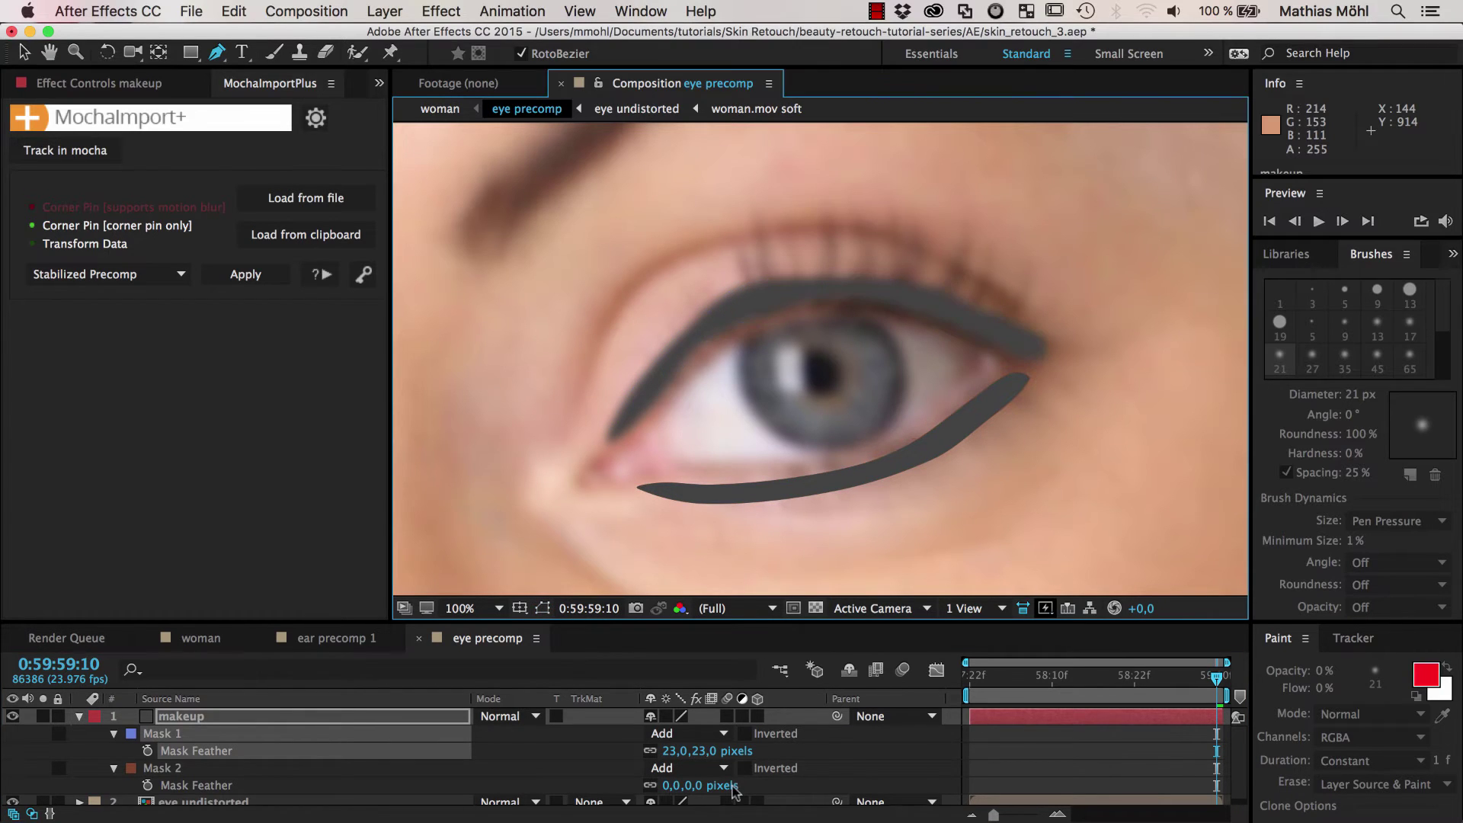
{"action": "left_click_drag", "start_coordinate": [673, 789], "coordinate": [695, 786]}
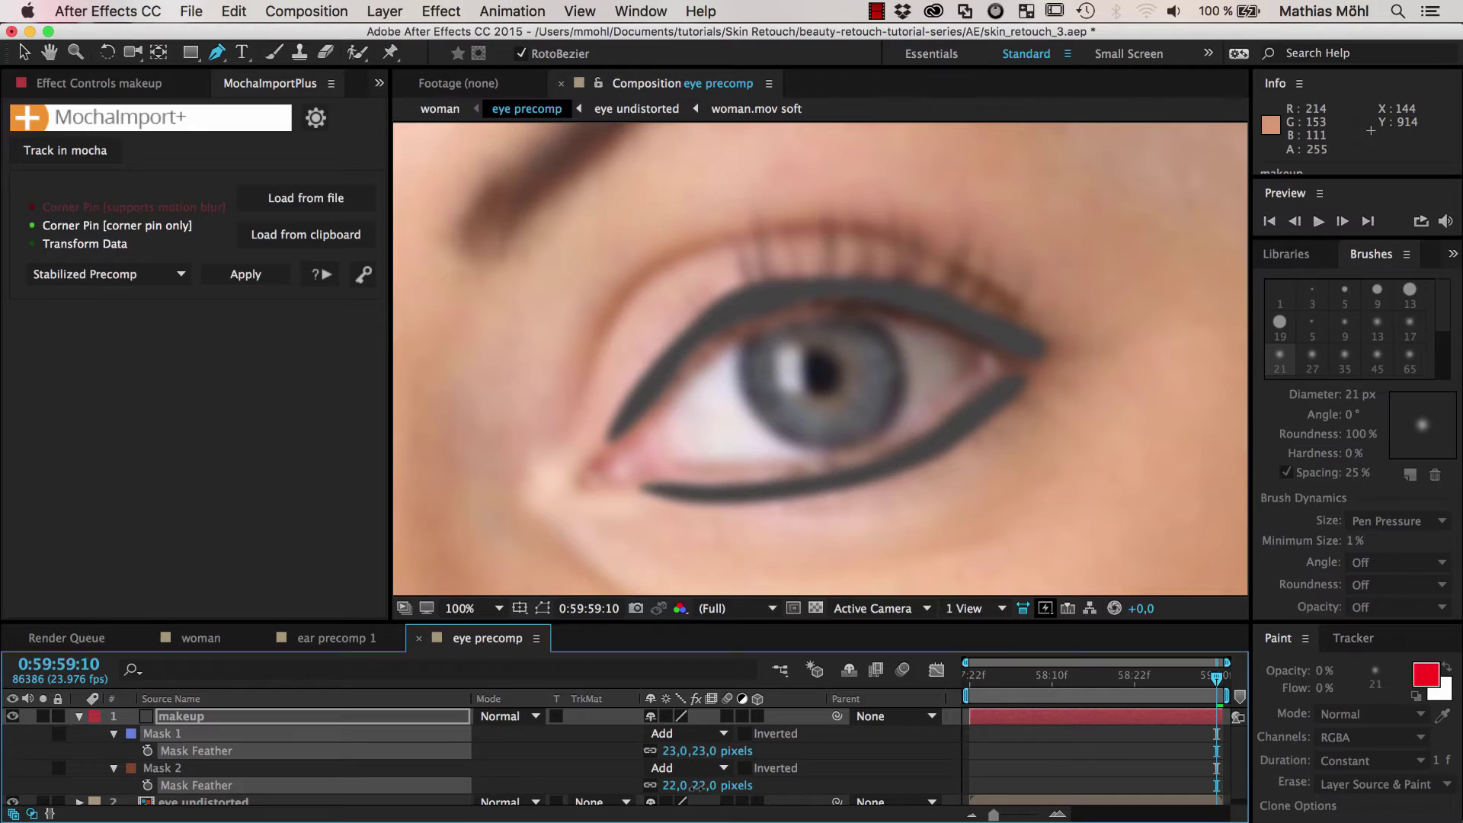
{"action": "left_click", "coordinate": [699, 792]}
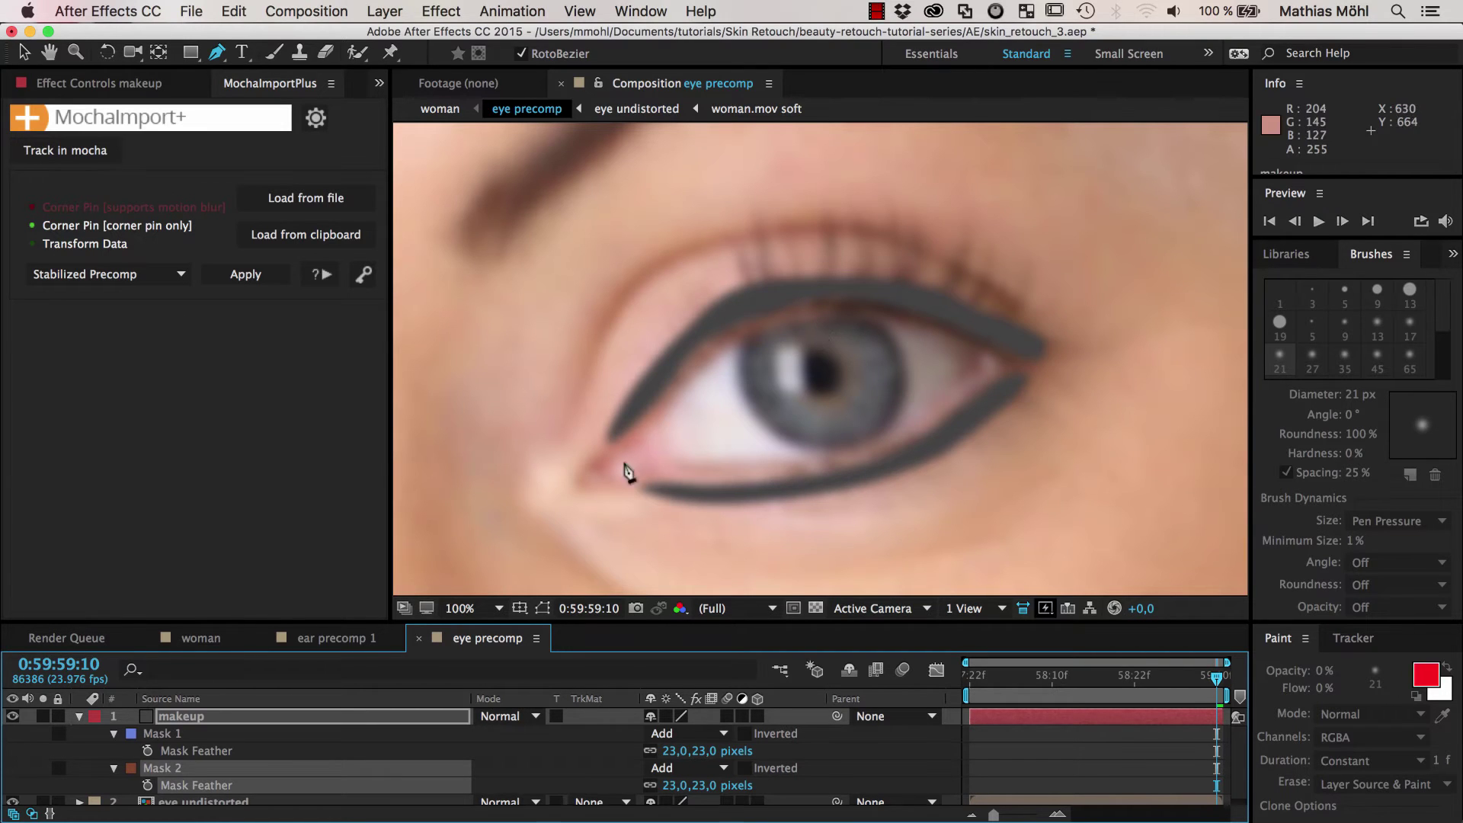
Return to the woman composition, zoom in on the eyeliner, and open the viewer's options menu
{"action": "left_click", "coordinate": [200, 638]}
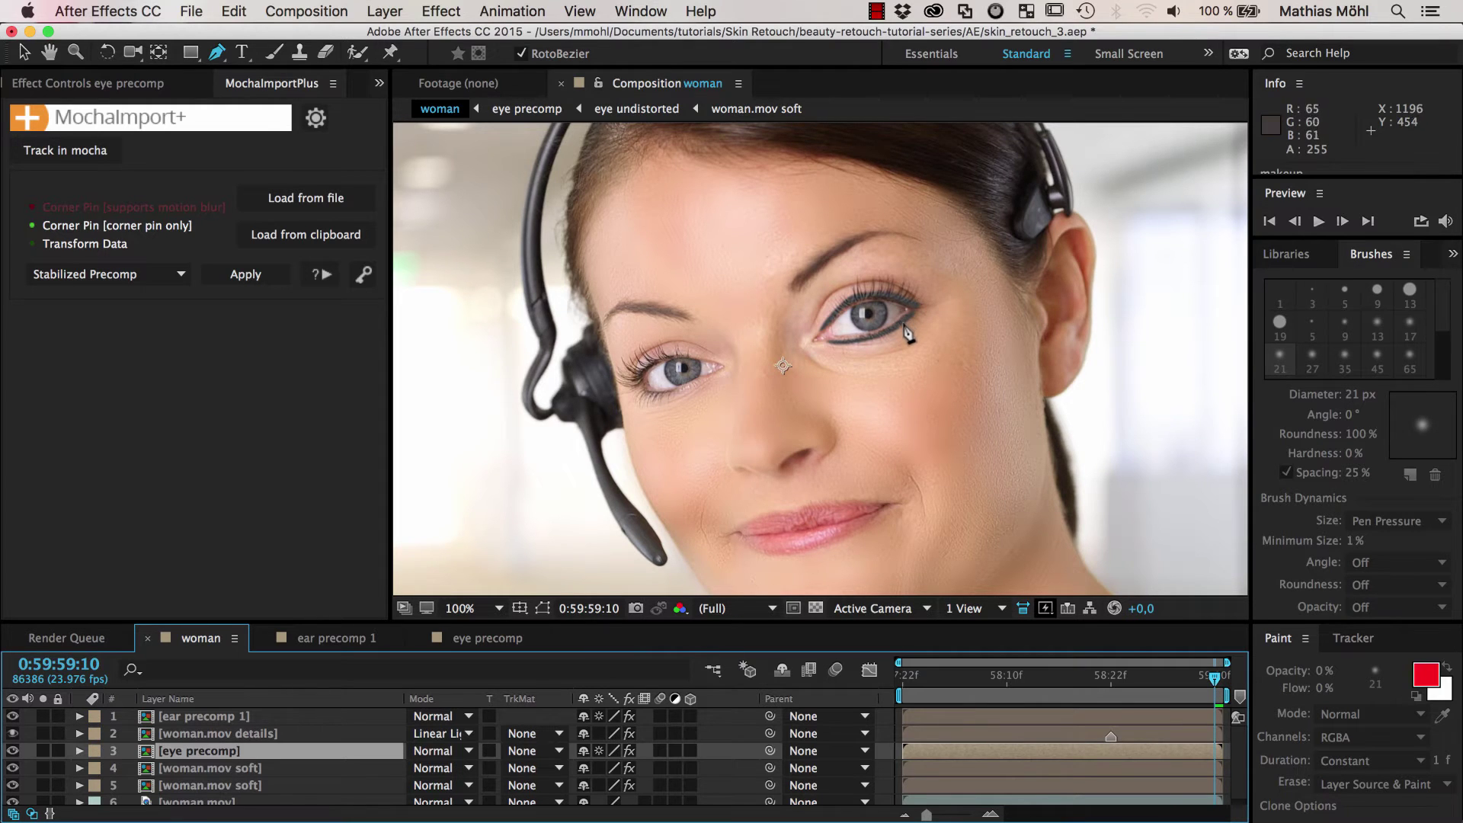
{"action": "scroll", "coordinate": [907, 328], "scroll_direction": "up", "scroll_amount": 4}
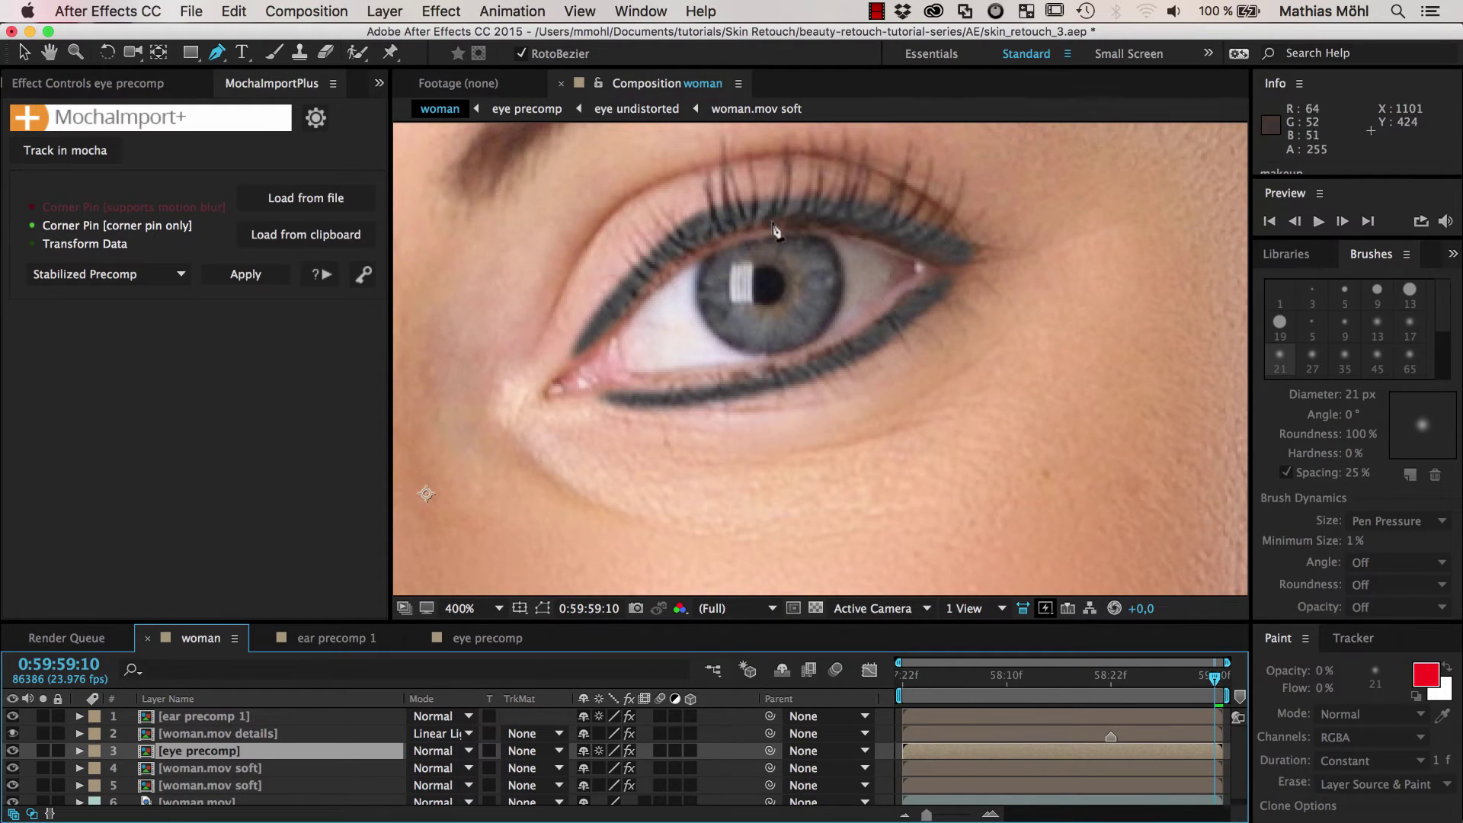
{"action": "scroll", "coordinate": [895, 281], "scroll_direction": "down", "scroll_amount": 2}
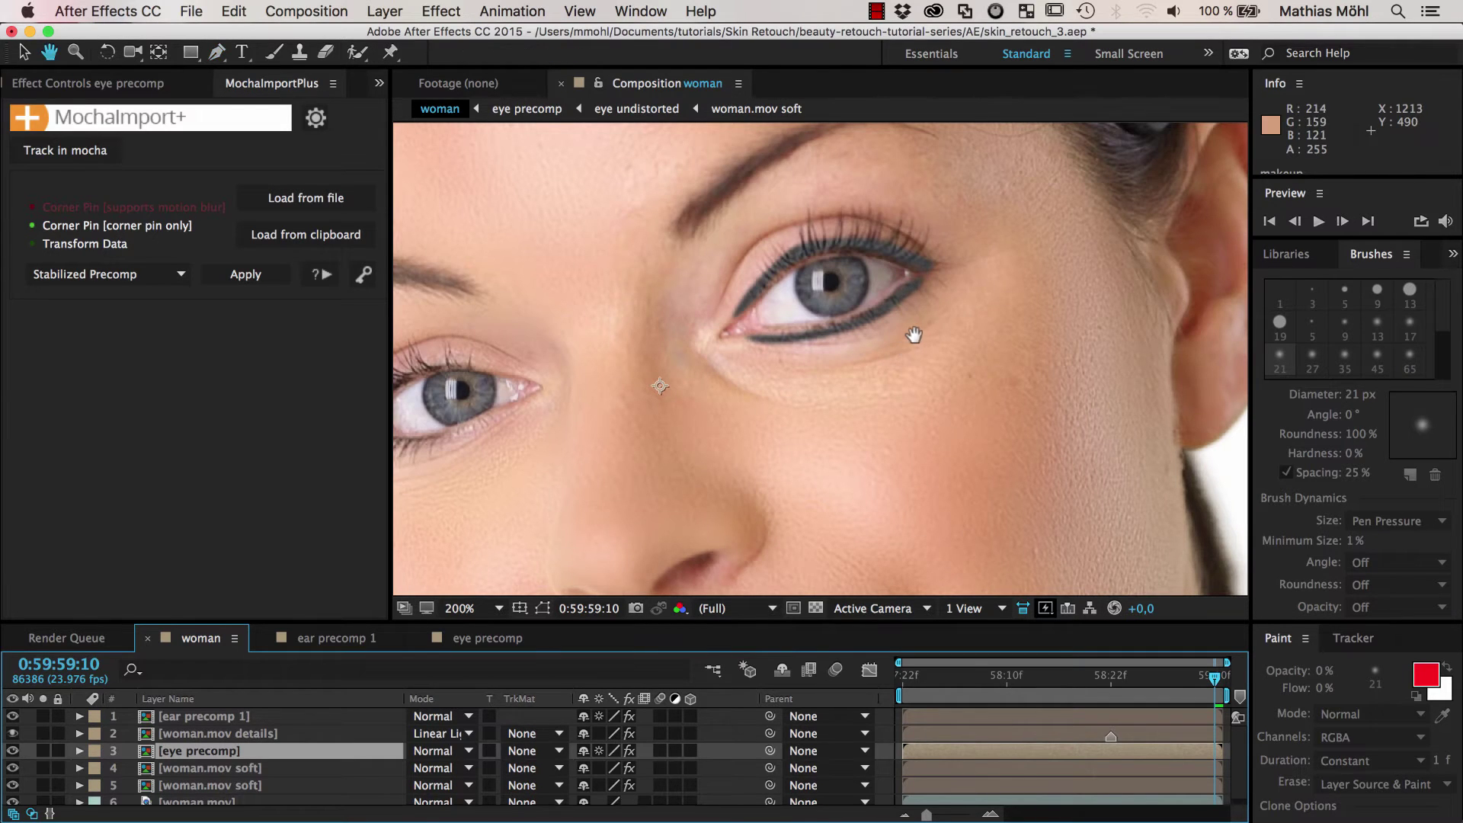
{"action": "scroll", "coordinate": [915, 333], "scroll_direction": "right", "scroll_amount": 5}
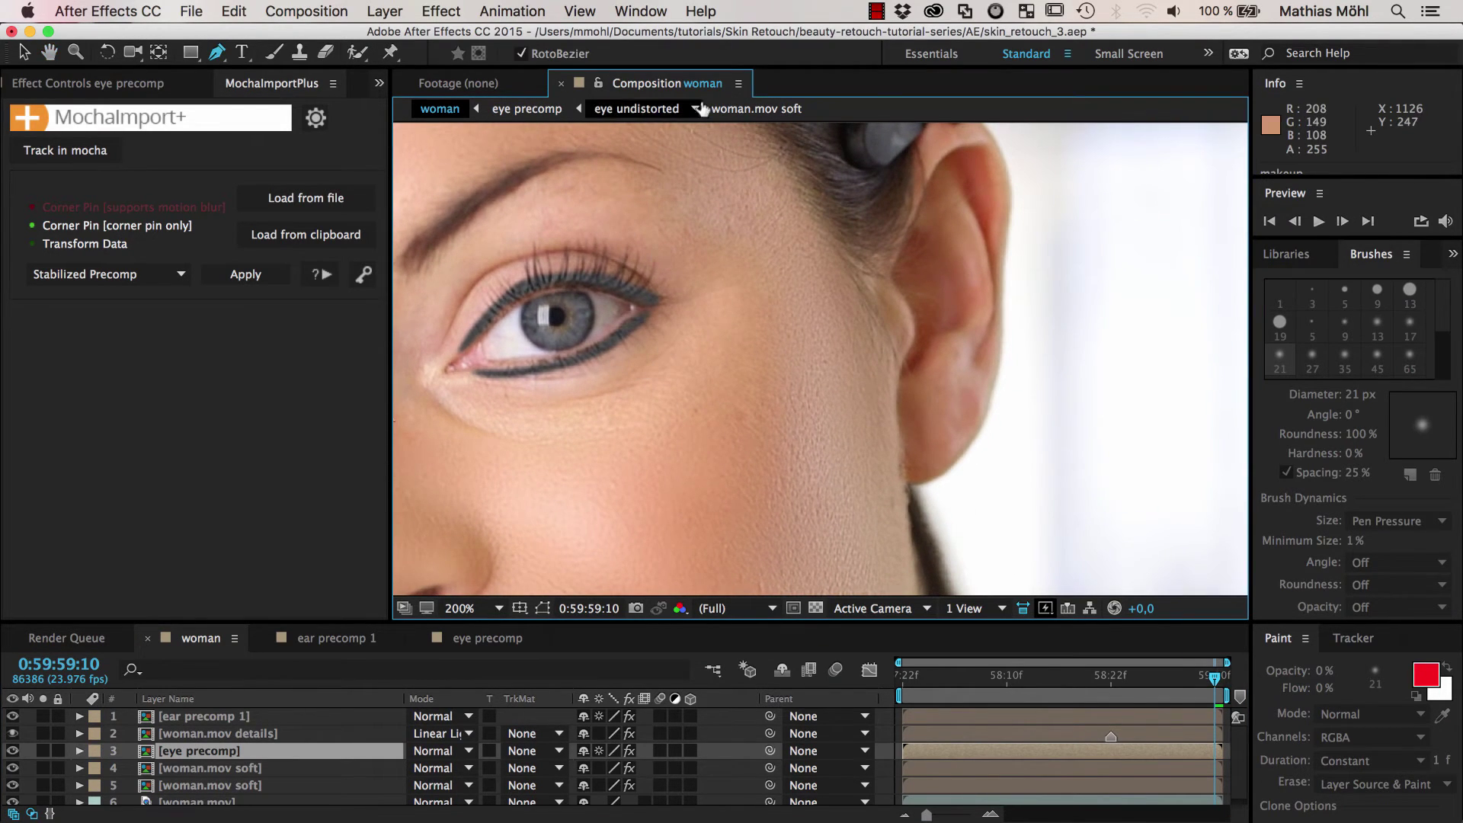
{"action": "left_click", "coordinate": [738, 84]}
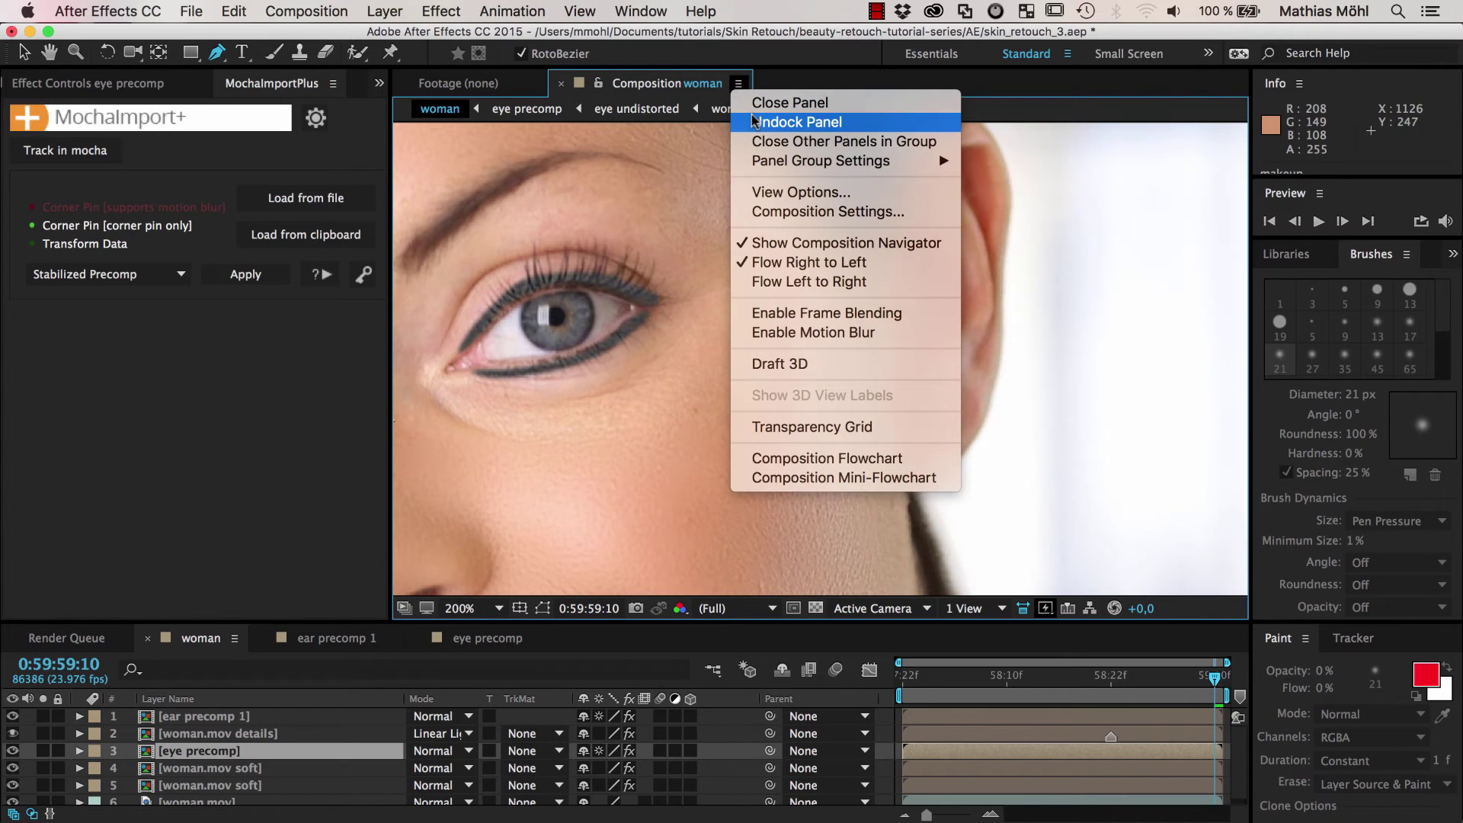
{"action": "left_click", "coordinate": [695, 86]}
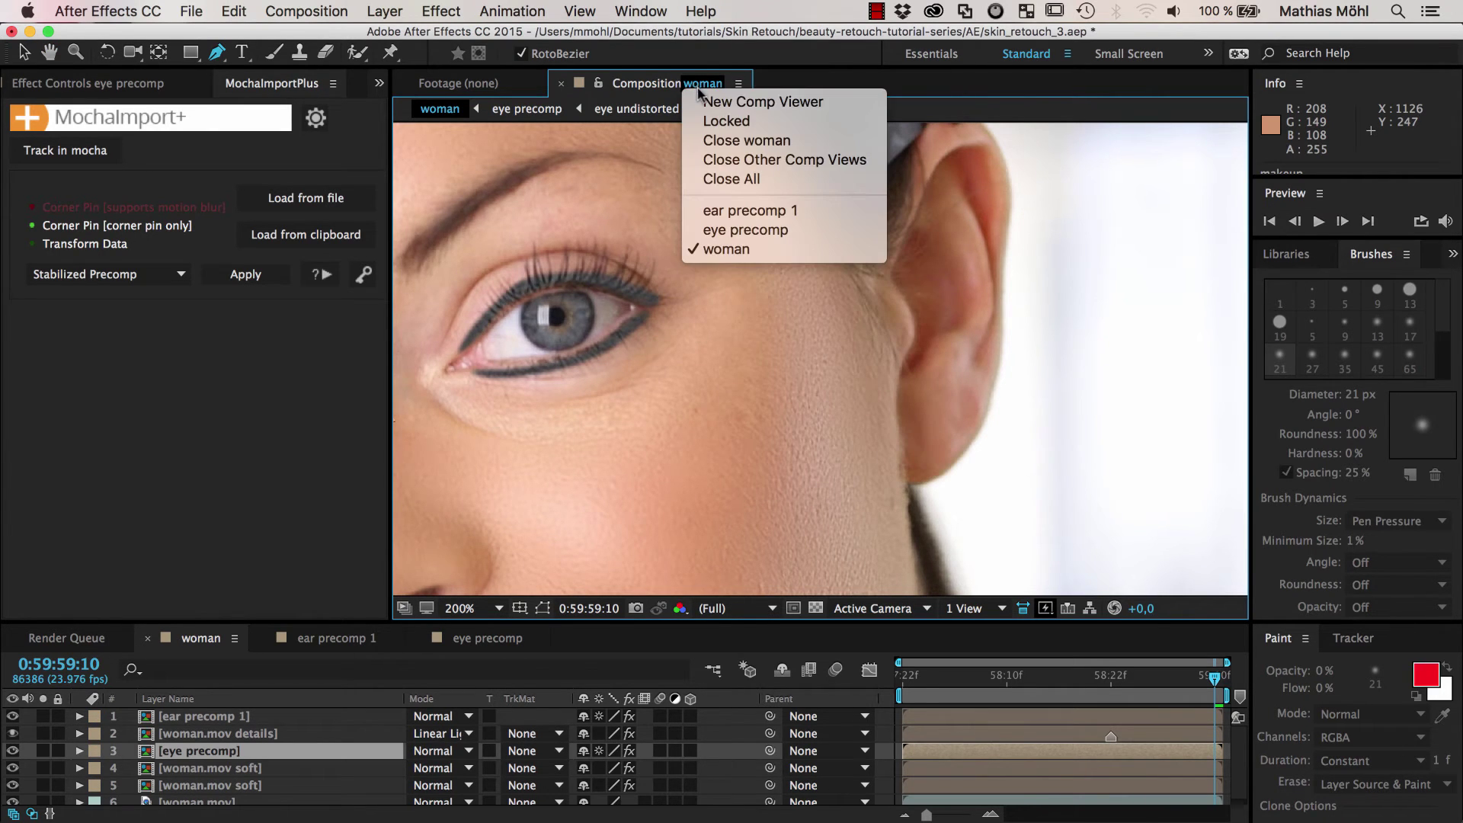
Add a locked second viewer of the woman comp beside an enlarged eye precomp viewer
{"action": "left_click", "coordinate": [706, 102]}
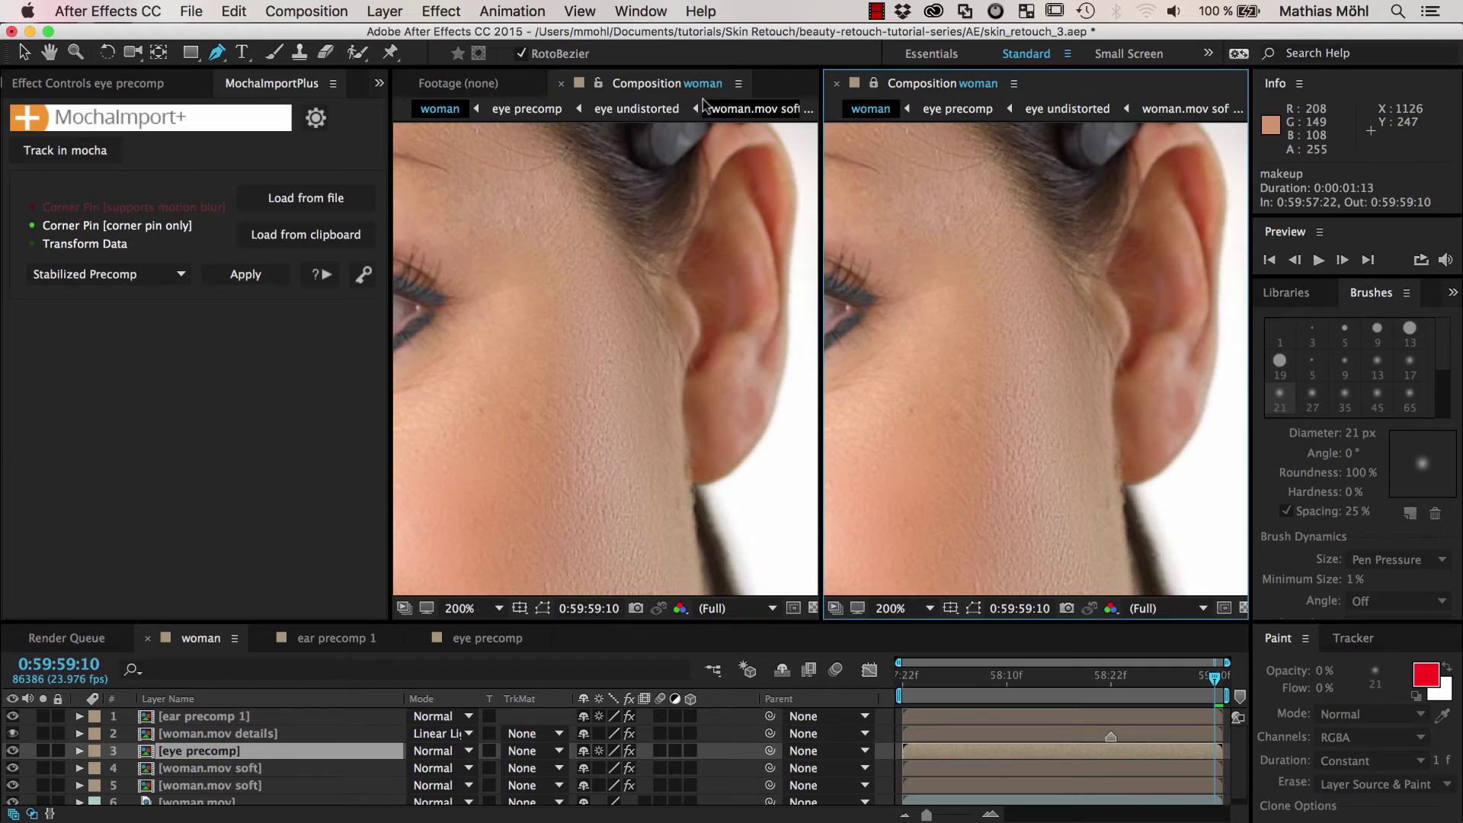
{"action": "left_click", "coordinate": [874, 84]}
{"action": "left_click_drag", "start_coordinate": [908, 310], "coordinate": [1143, 277]}
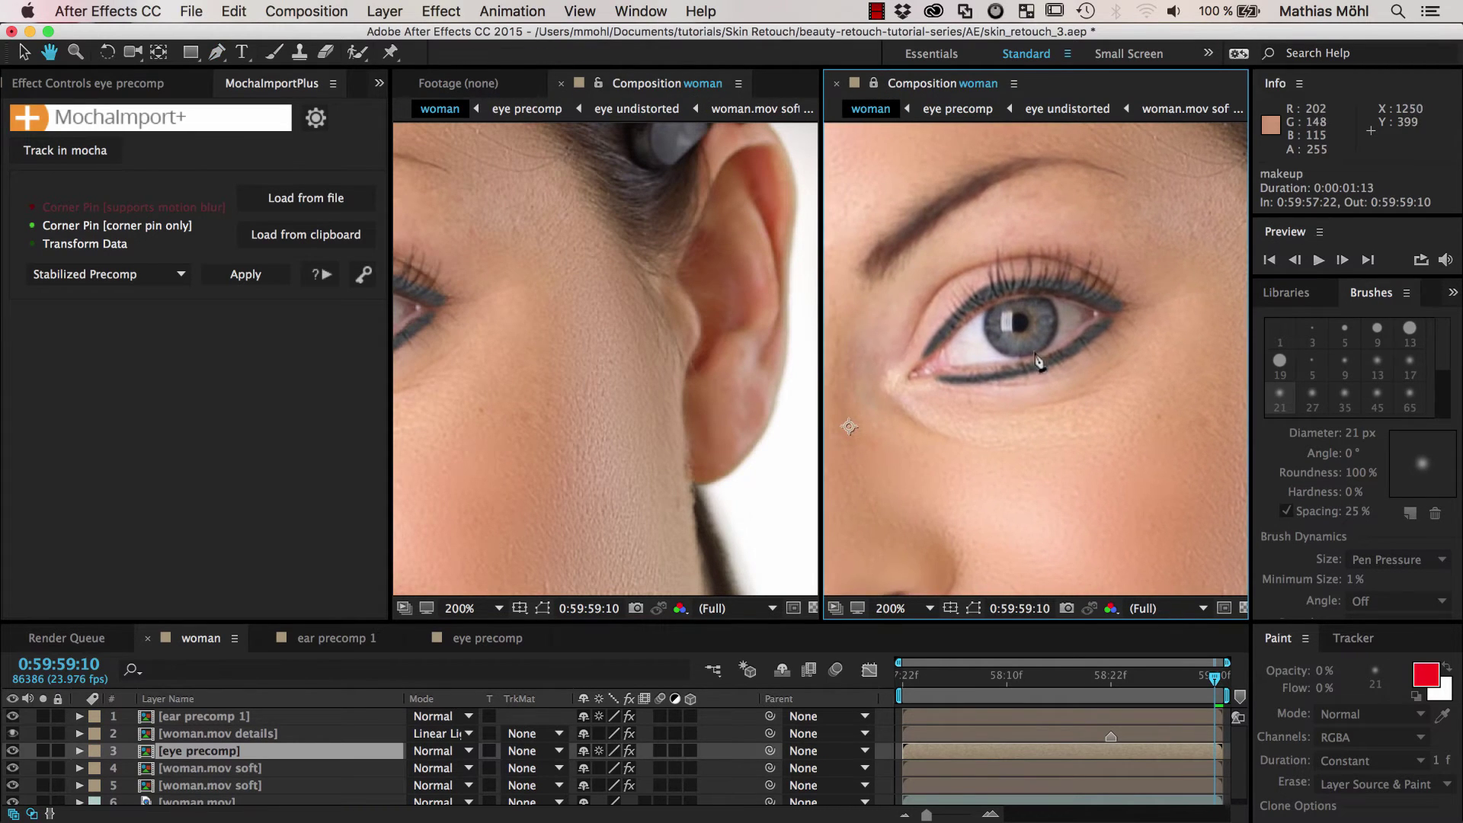
{"action": "key", "text": "g"}
{"action": "left_click", "coordinate": [473, 641]}
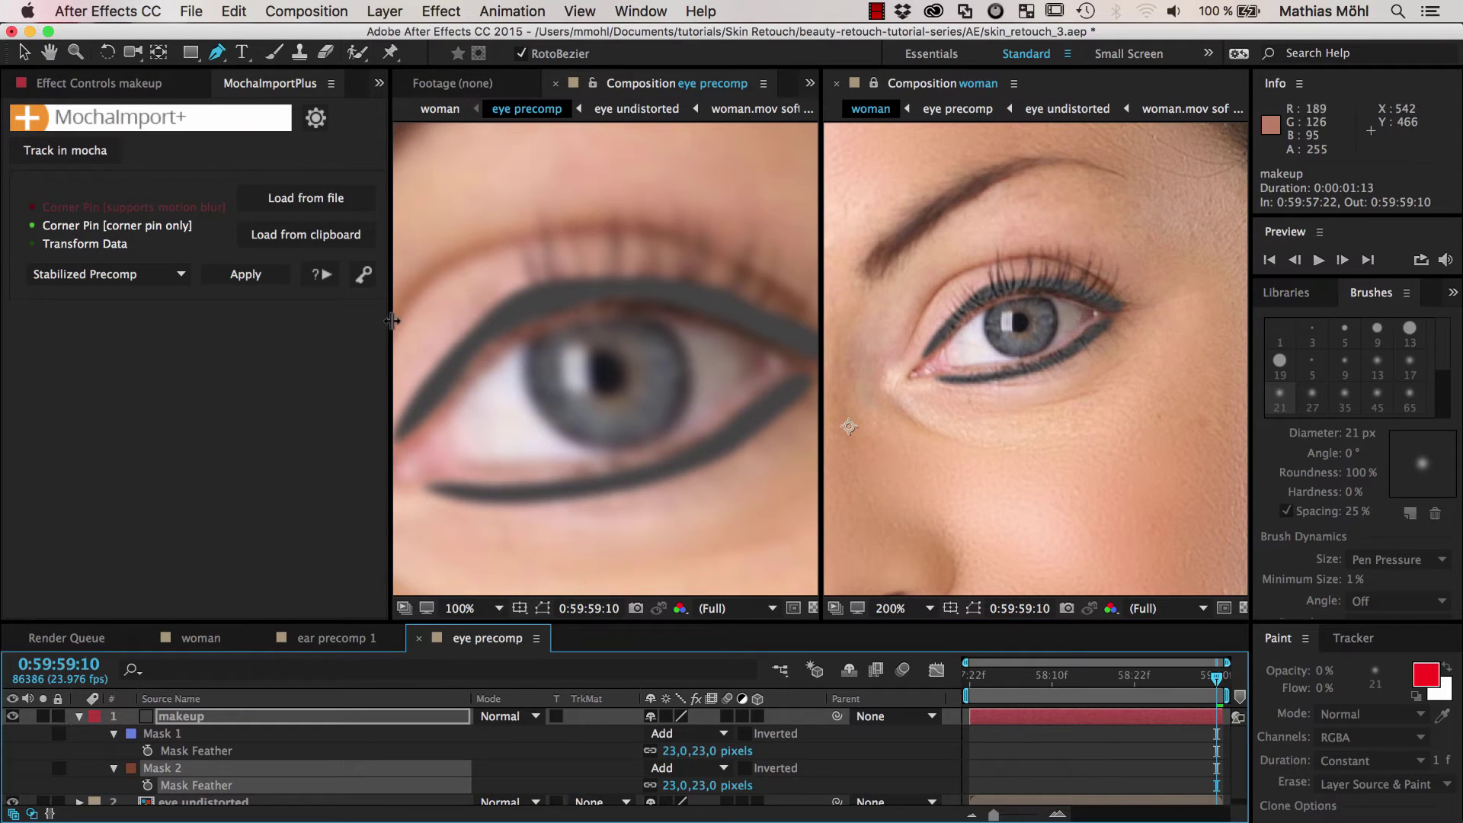
{"action": "left_click_drag", "start_coordinate": [385, 333], "coordinate": [196, 333]}
{"action": "left_click_drag", "start_coordinate": [366, 624], "coordinate": [368, 529]}
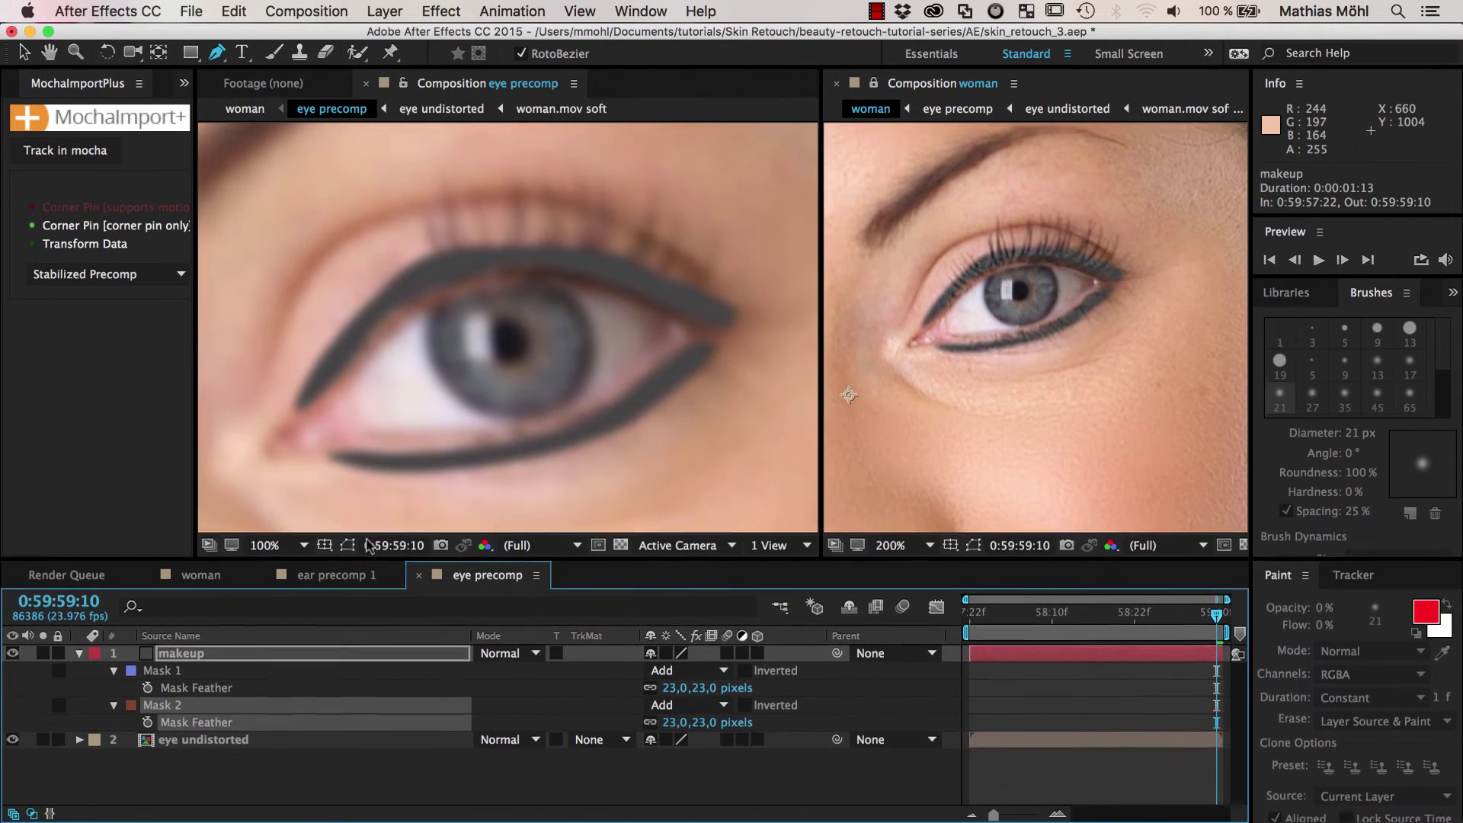
Refine the upper eyeliner tip and lower eyeliner points so both hug the lid
{"action": "left_click", "coordinate": [429, 247]}
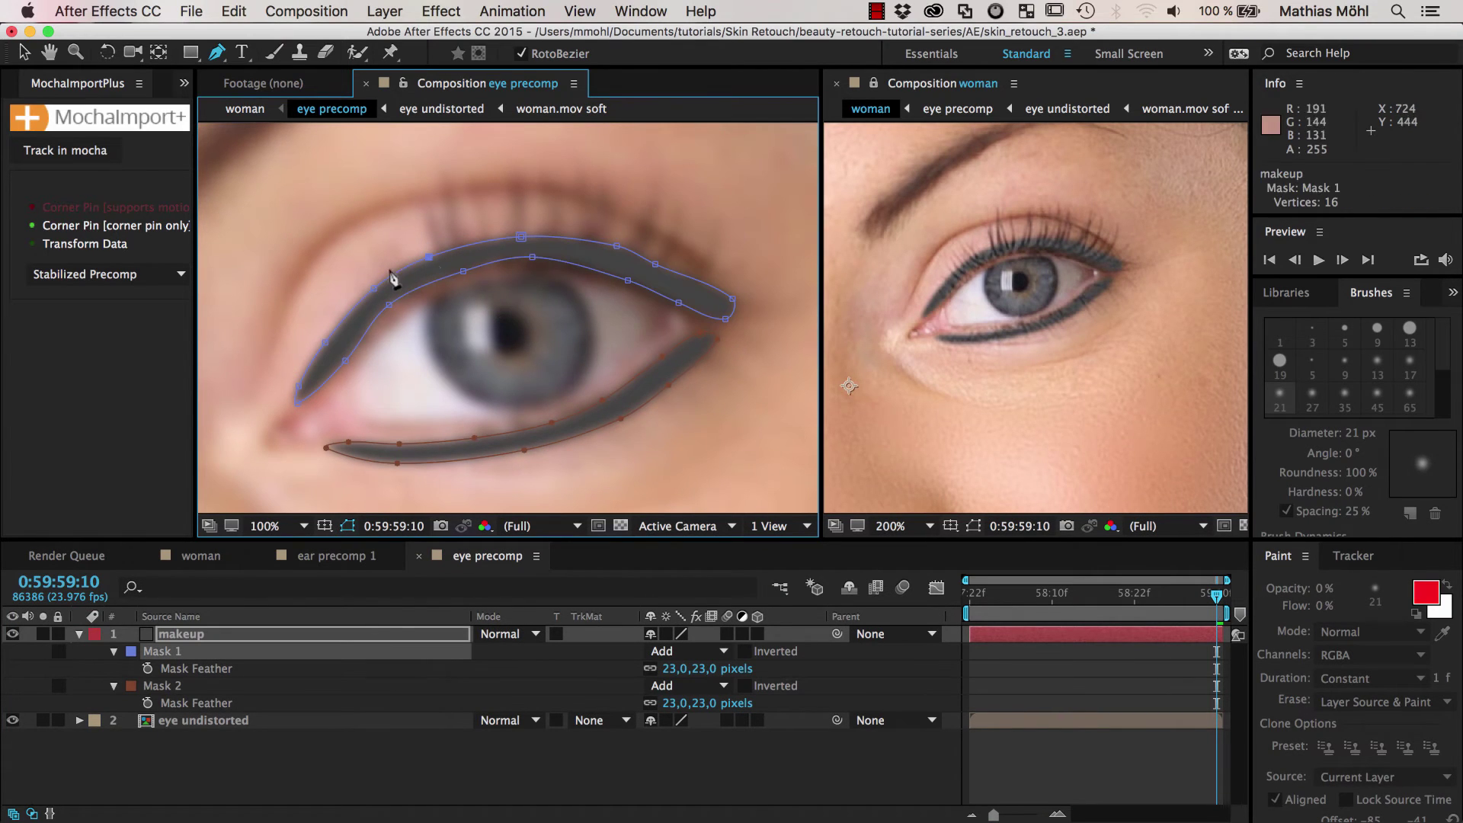
{"action": "mouse_move", "coordinate": [732, 299]}
{"action": "left_mouse_down"}
{"action": "mouse_move", "coordinate": [710, 303]}
{"action": "mouse_move", "coordinate": [720, 319]}
{"action": "left_mouse_up"}
{"action": "left_click", "coordinate": [398, 465]}
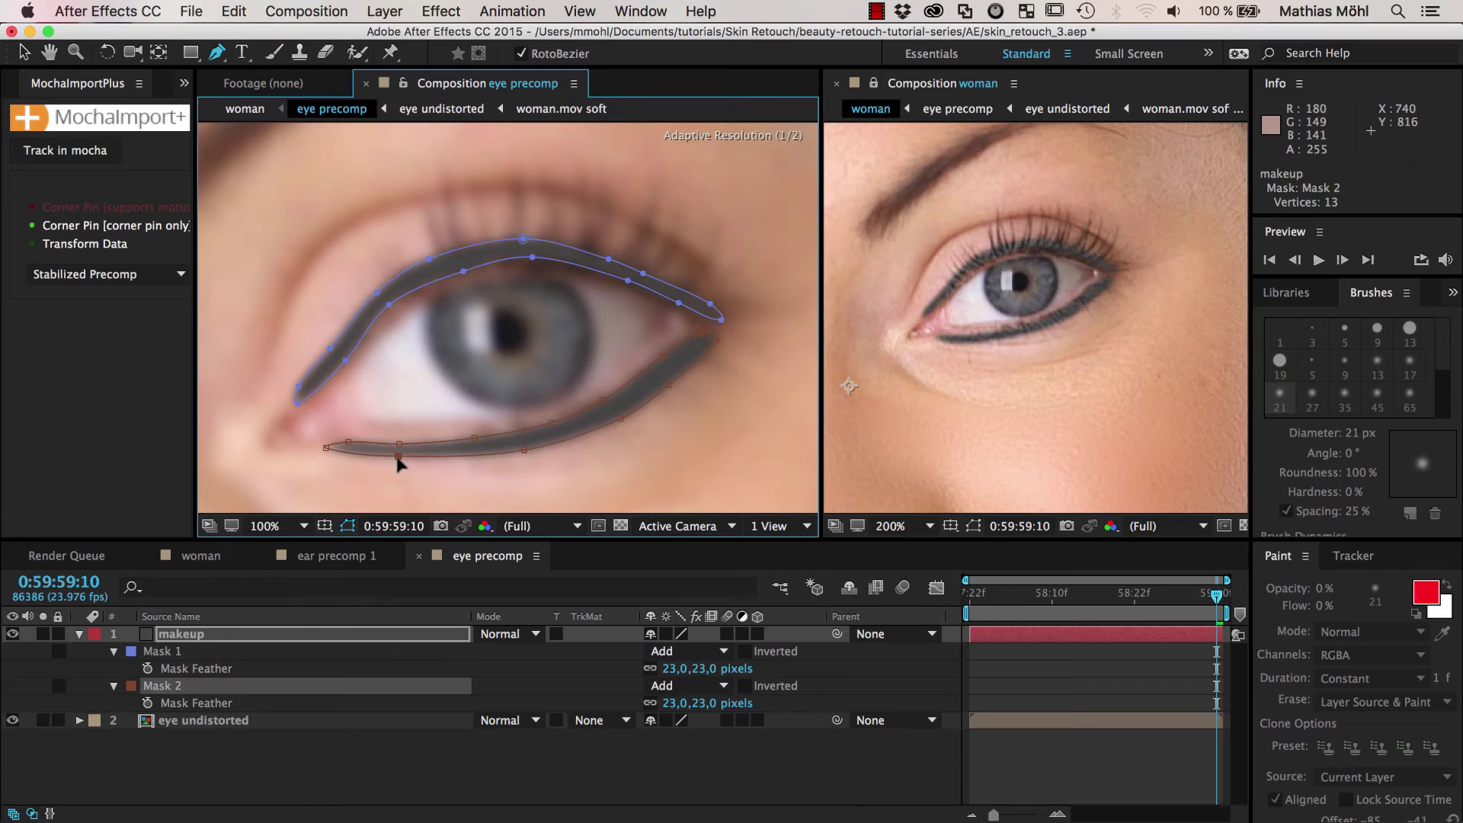
{"action": "left_click_drag", "start_coordinate": [526, 455], "coordinate": [522, 447]}
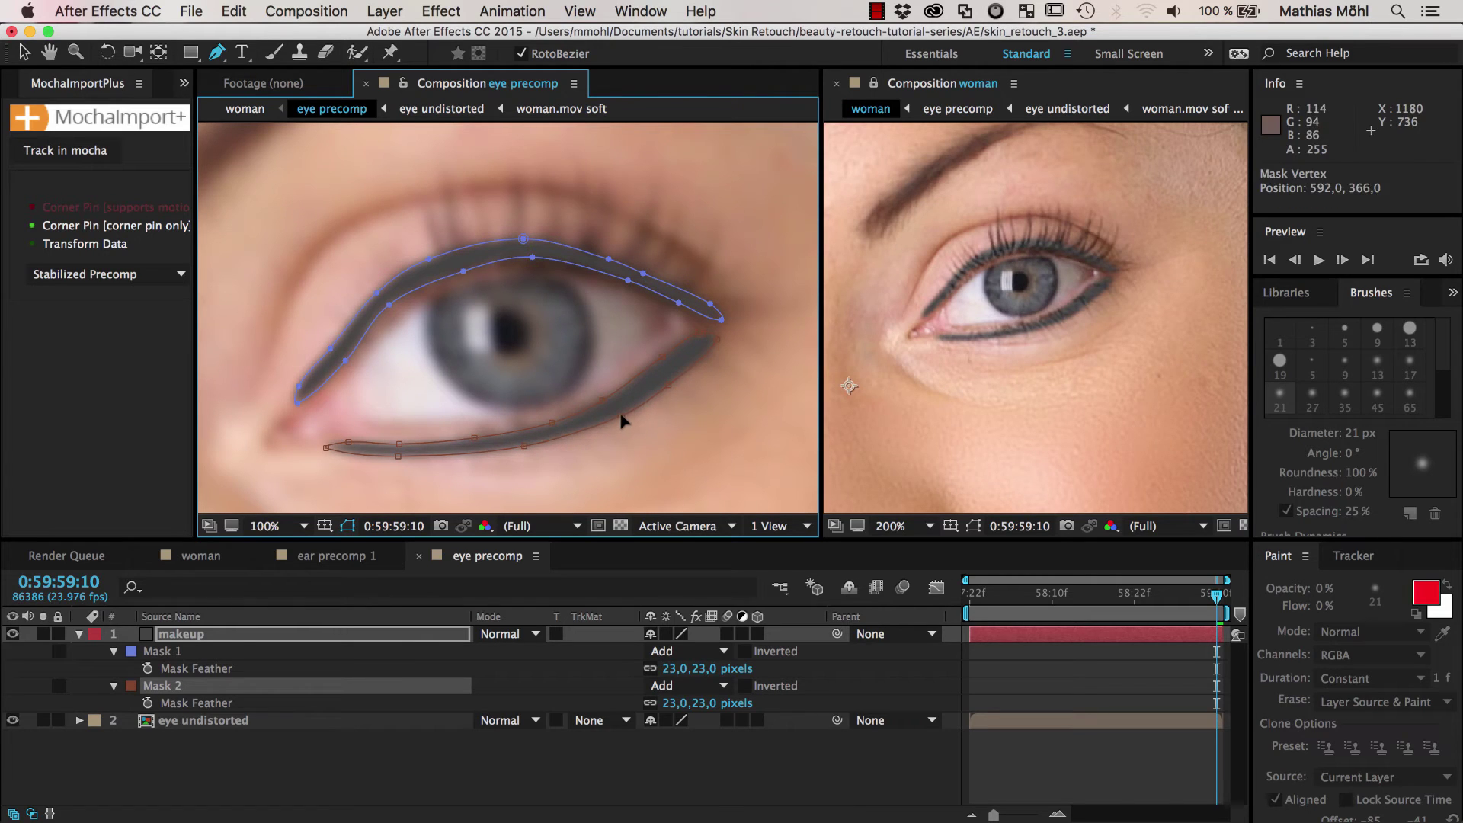
{"action": "left_click_drag", "start_coordinate": [620, 418], "coordinate": [667, 386]}
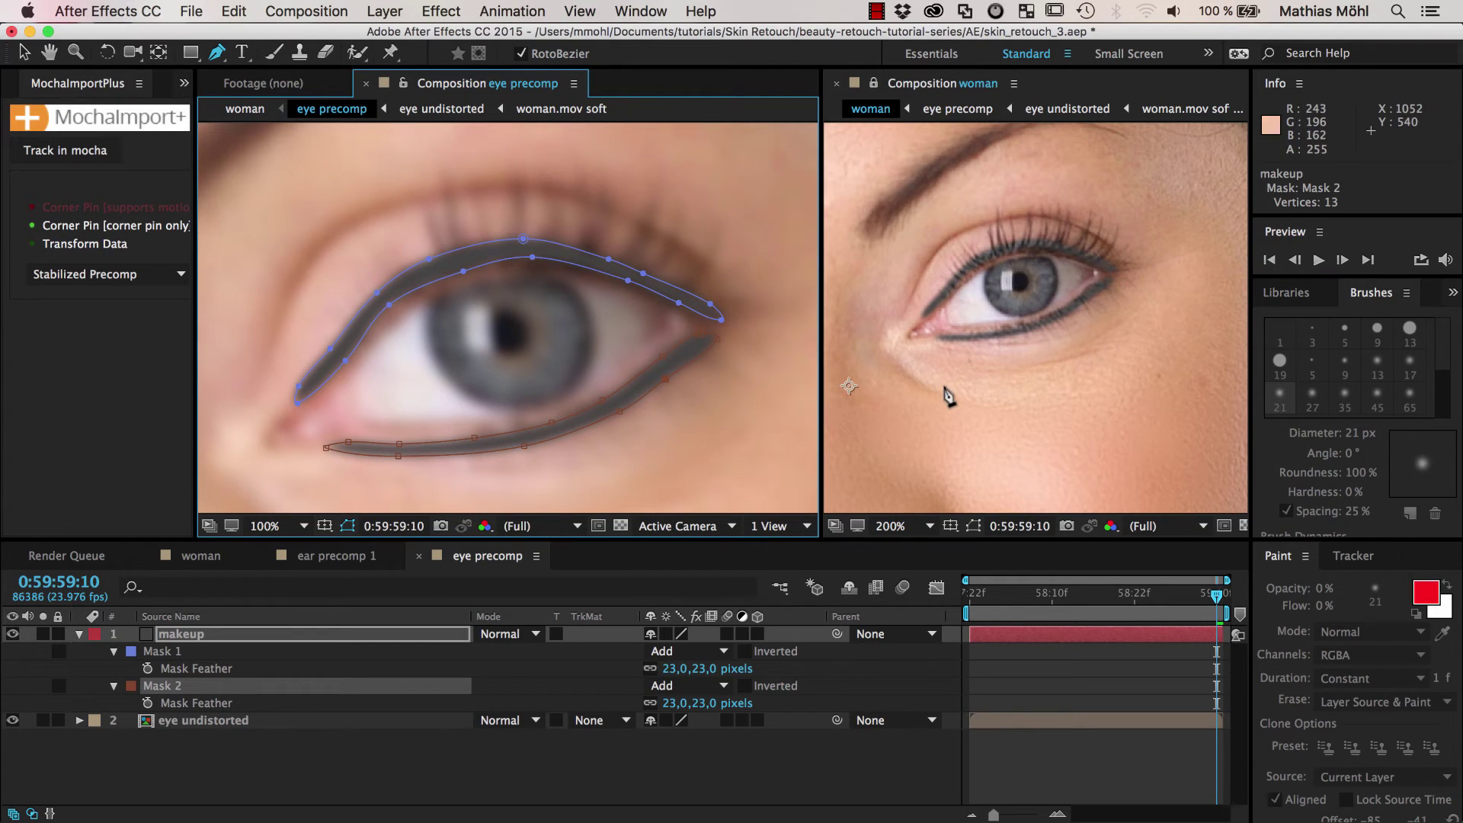
{"action": "key", "text": "comma"}
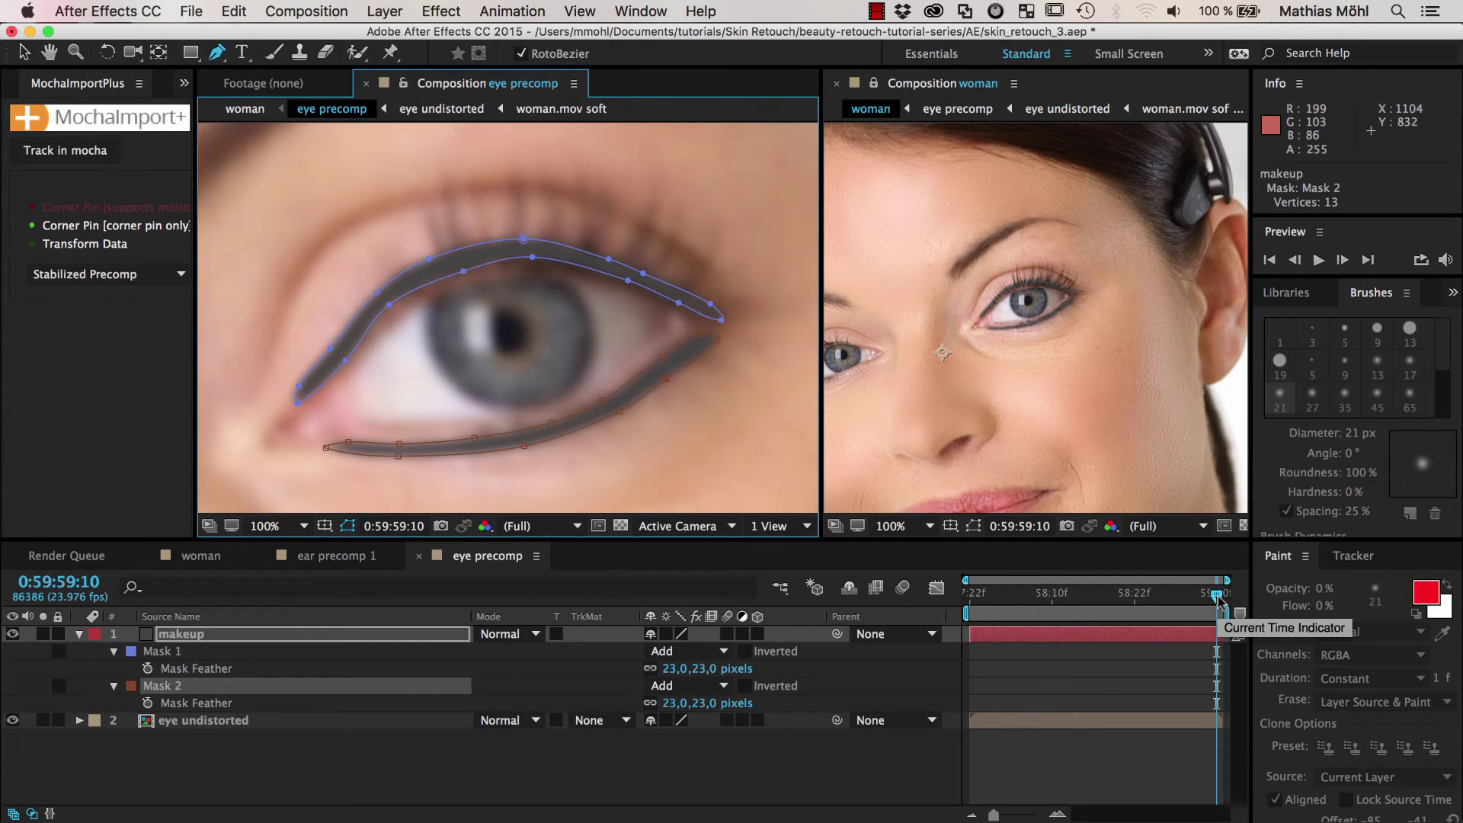
{"action": "left_click_drag", "start_coordinate": [1218, 596], "coordinate": [1113, 598]}
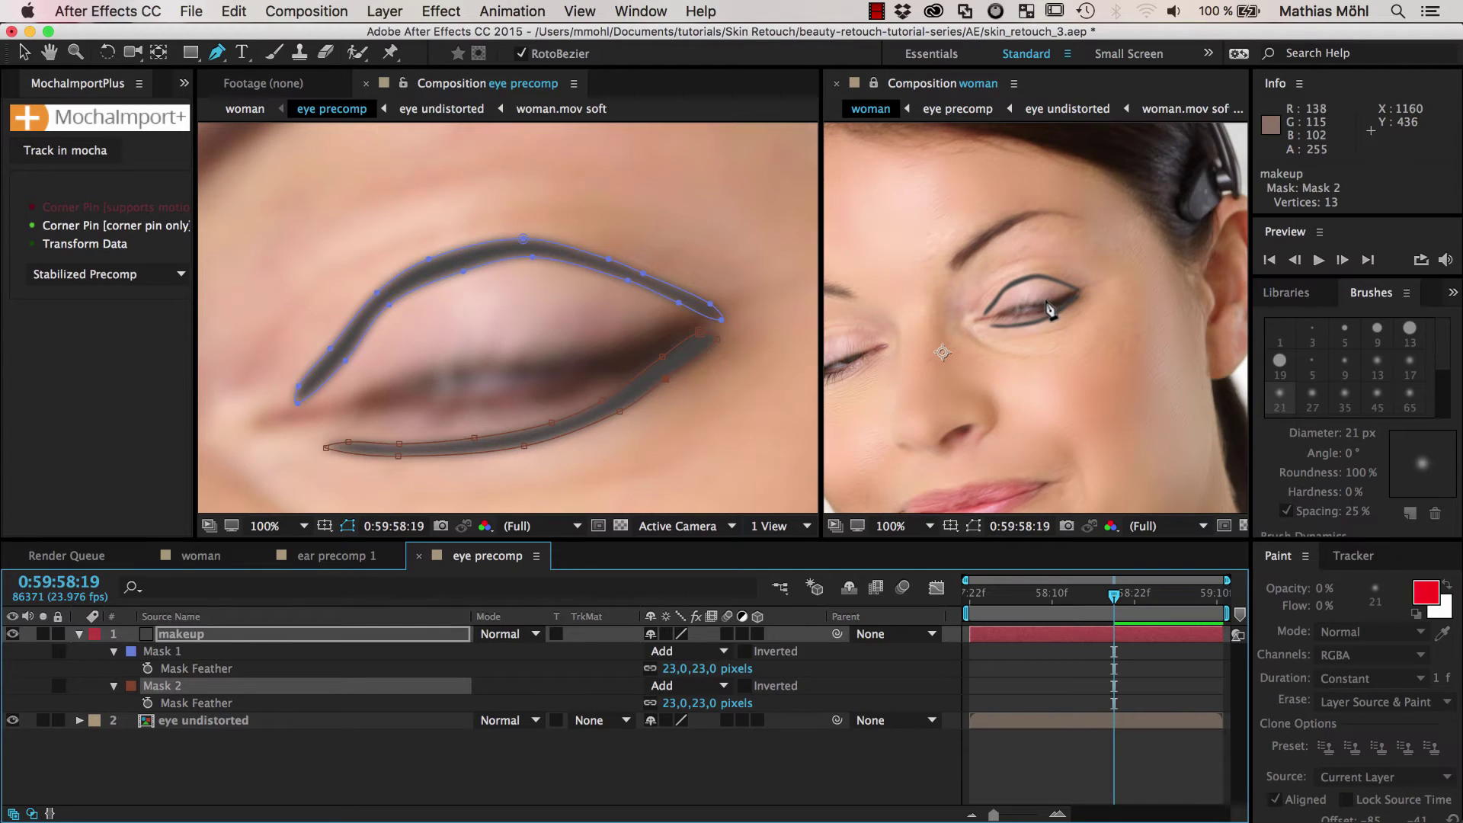
Set Mask Path keyframes on Mask 1 and Mask 2 at an open-eye frame
{"action": "key", "text": "v"}
{"action": "key", "text": "super+shift+z"}
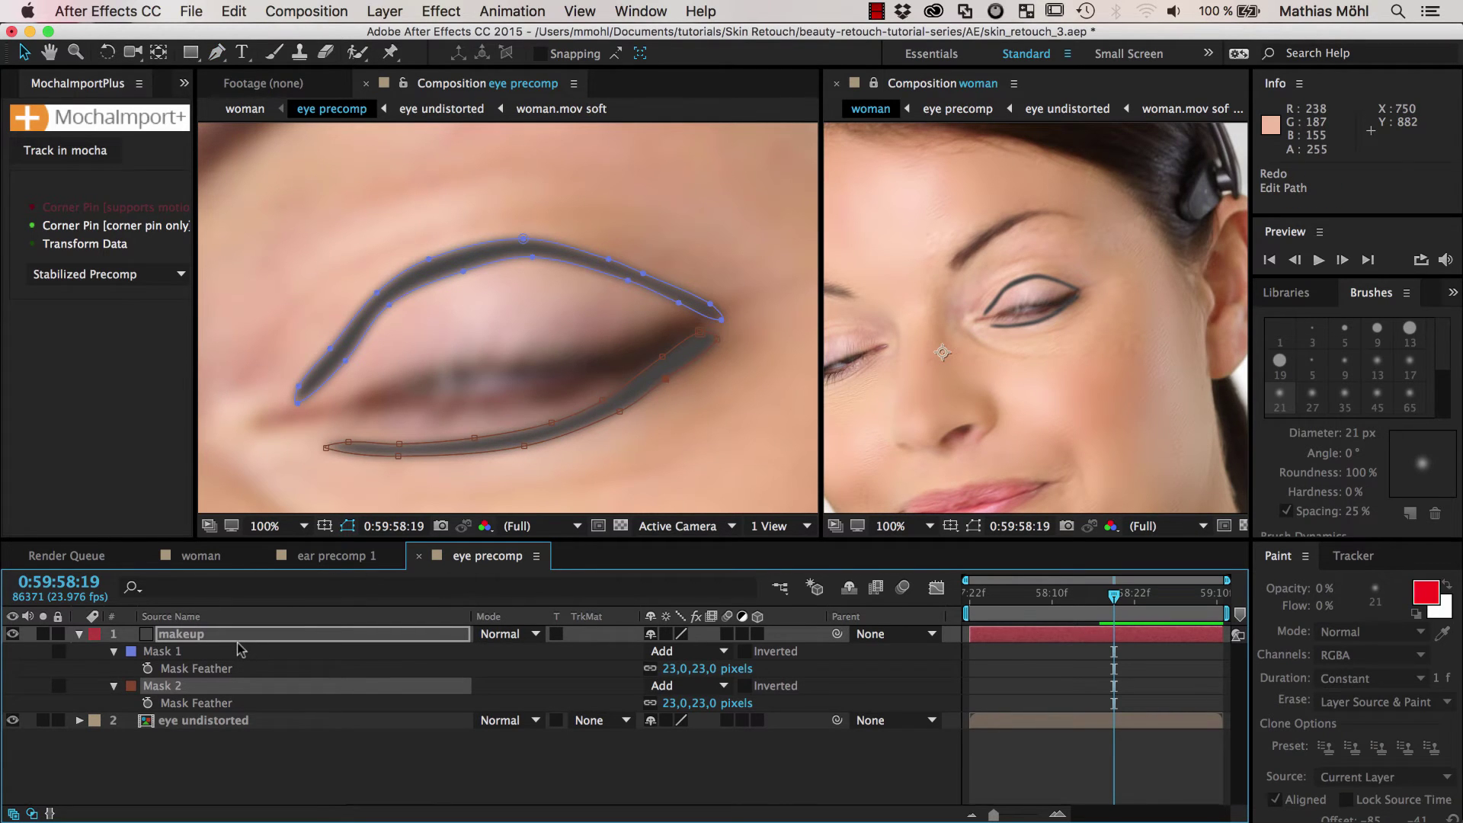
{"action": "key", "text": "m"}
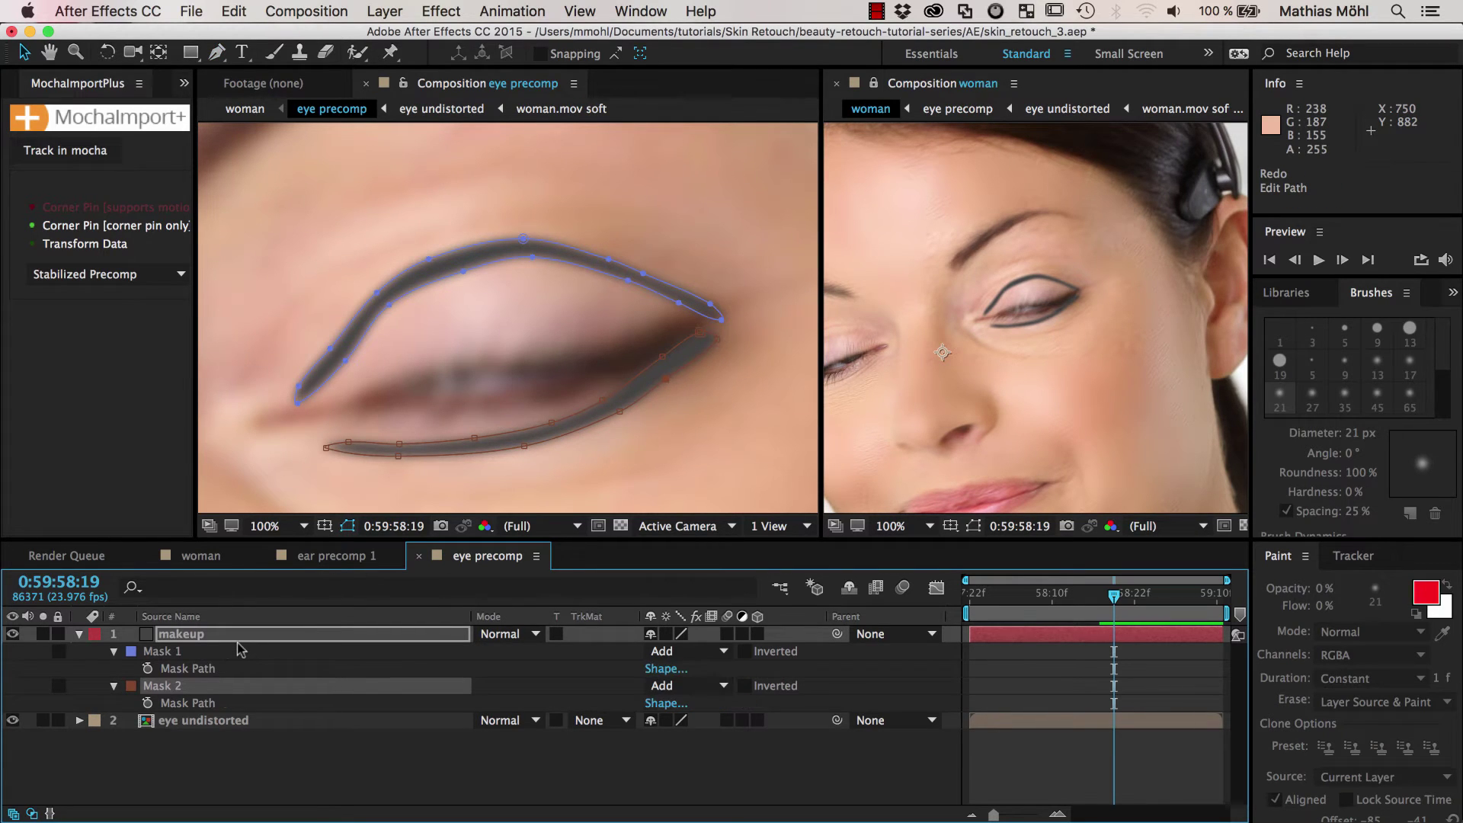
{"action": "left_click", "coordinate": [201, 669]}
{"action": "left_click_drag", "start_coordinate": [1116, 602], "coordinate": [1168, 605]}
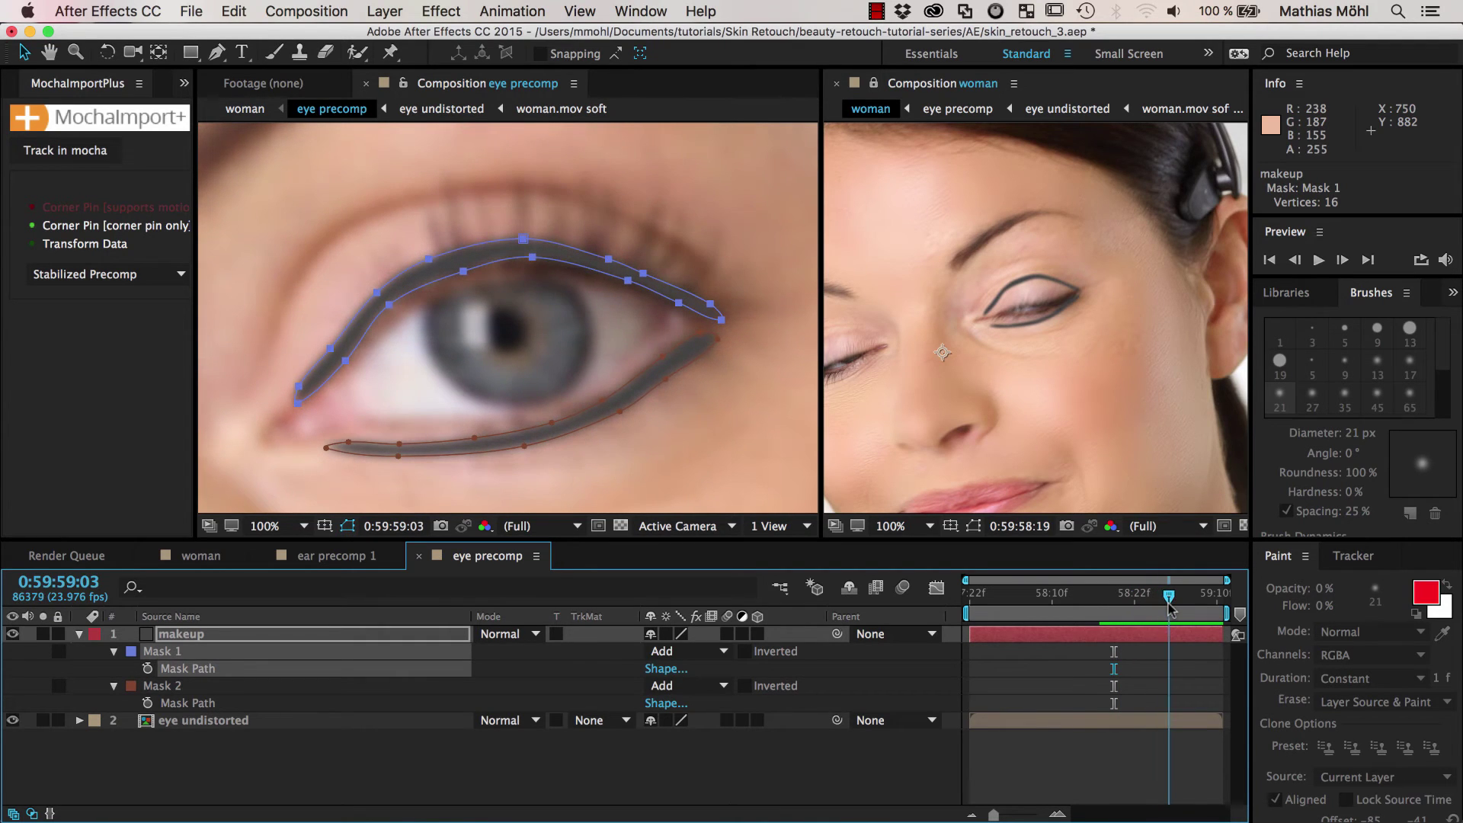
{"action": "left_click", "coordinate": [148, 669]}
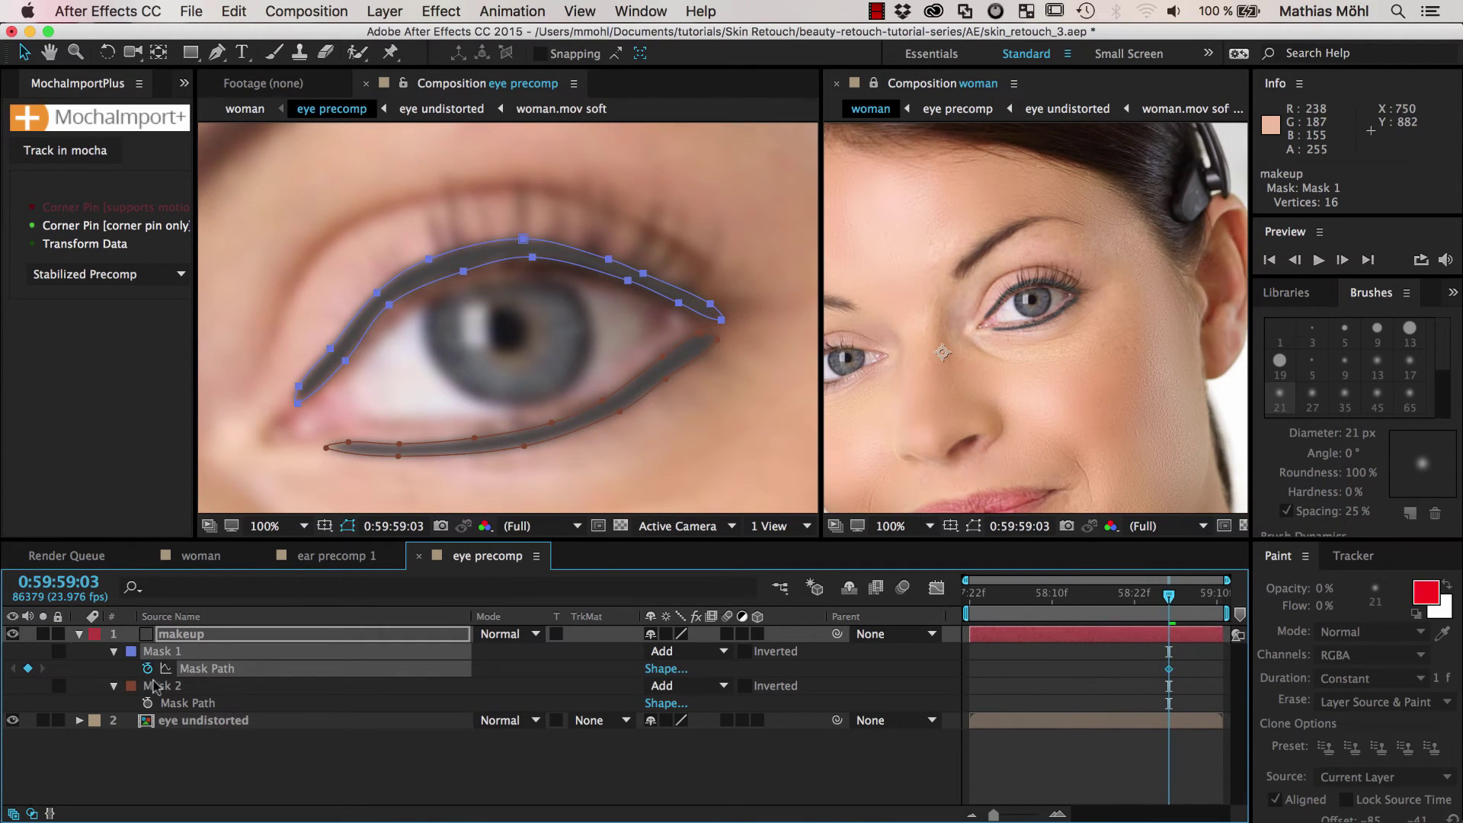
{"action": "left_click", "coordinate": [148, 703]}
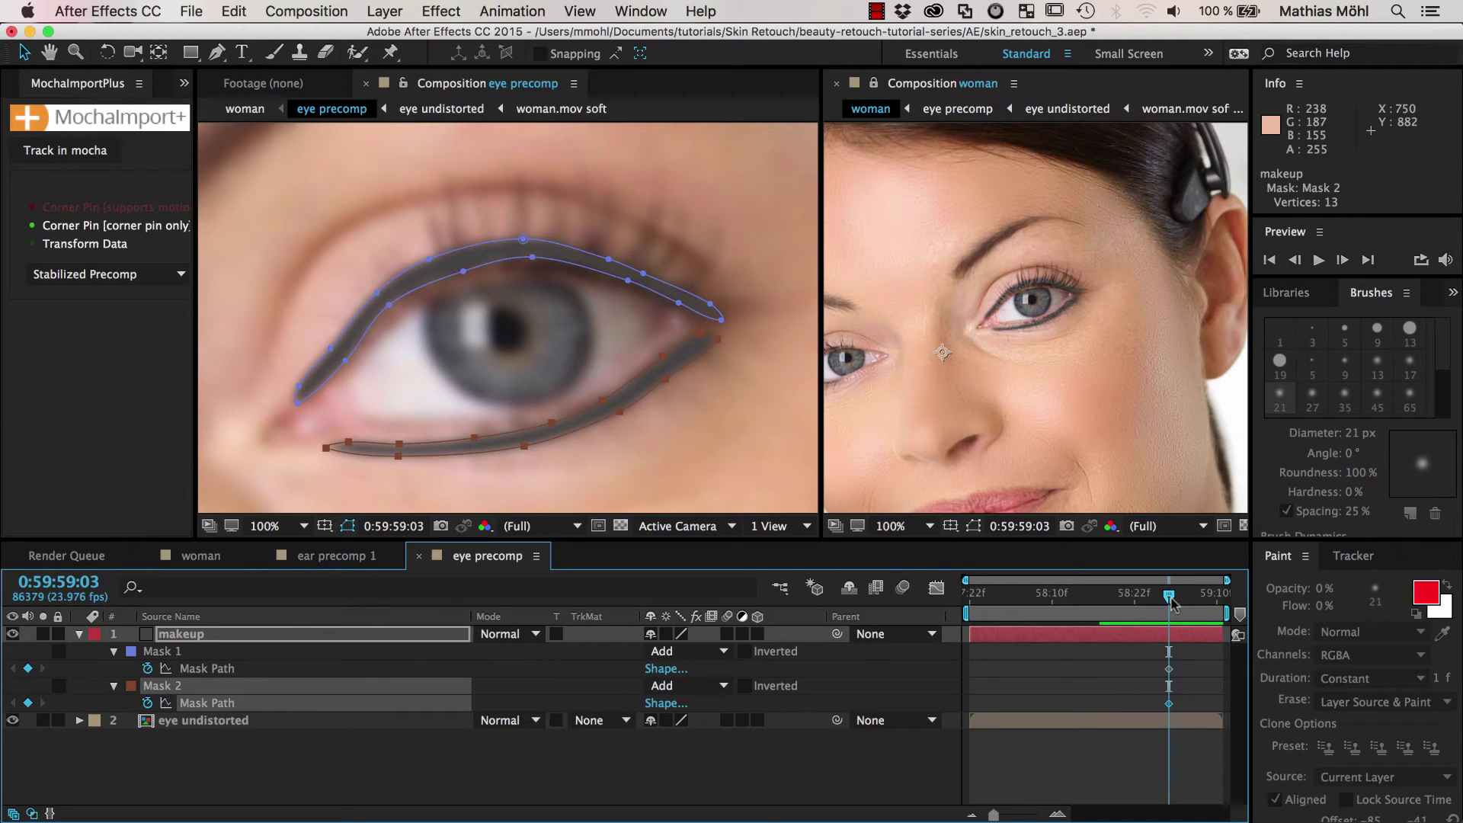
On a closing-eye frame, free-transform the lower eyeliner onto the closed lid
{"action": "left_click_drag", "start_coordinate": [1171, 604], "coordinate": [1107, 606]}
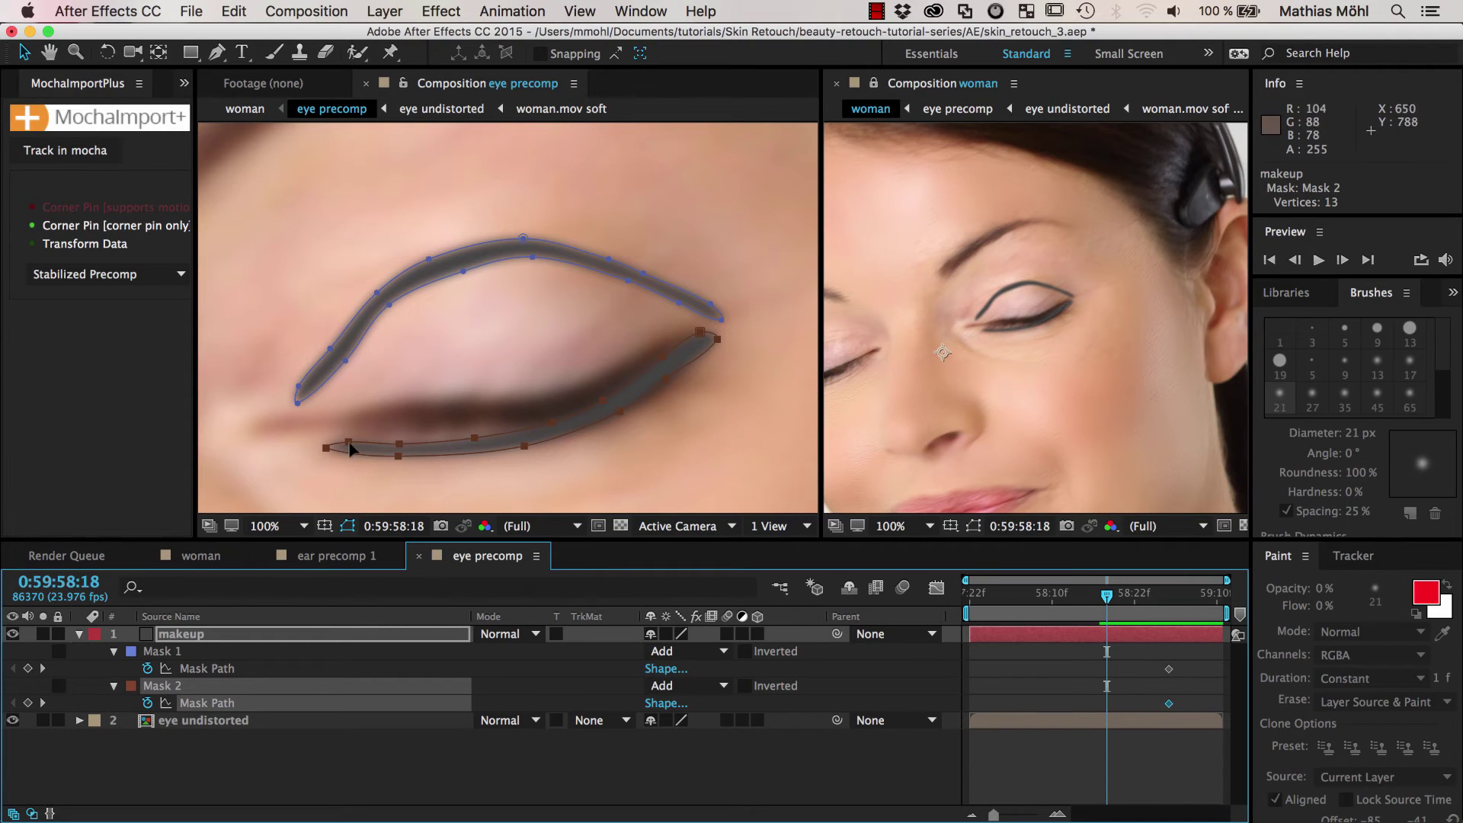
{"action": "double_click", "coordinate": [350, 449]}
{"action": "mouse_move", "coordinate": [330, 389]}
{"action": "left_mouse_down"}
{"action": "mouse_move", "coordinate": [516, 450]}
{"action": "mouse_move", "coordinate": [459, 271]}
{"action": "mouse_move", "coordinate": [392, 317]}
{"action": "mouse_move", "coordinate": [542, 272]}
{"action": "mouse_move", "coordinate": [369, 404]}
{"action": "mouse_move", "coordinate": [584, 377]}
{"action": "mouse_move", "coordinate": [686, 301]}
{"action": "mouse_move", "coordinate": [578, 369]}
{"action": "left_mouse_up"}
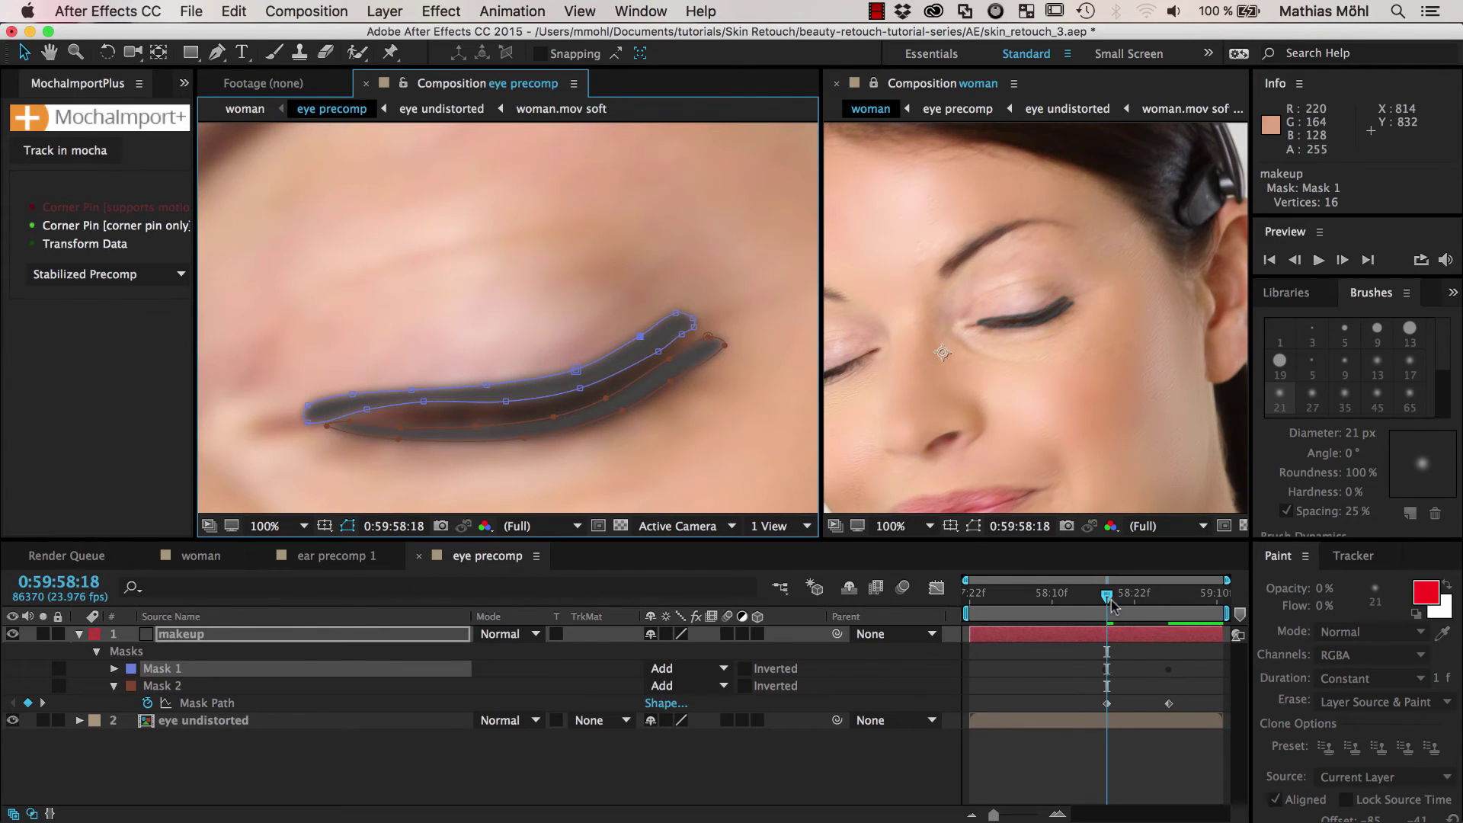
Fit the upper eyeliner points along the reopening lid
{"action": "left_click_drag", "start_coordinate": [1111, 605], "coordinate": [1137, 596]}
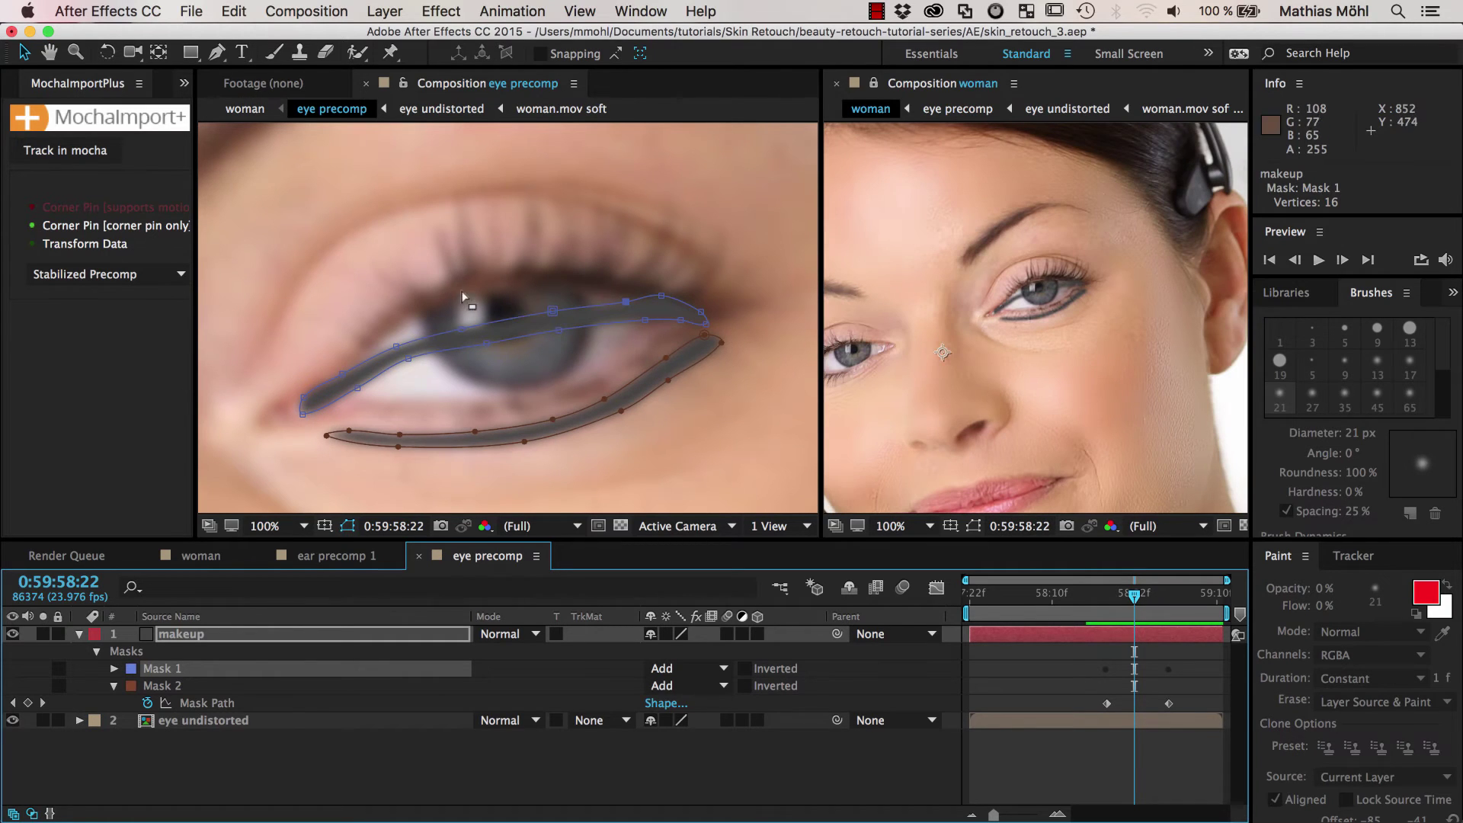
{"action": "left_click_drag", "start_coordinate": [553, 311], "coordinate": [550, 269]}
{"action": "mouse_move", "coordinate": [400, 352]}
{"action": "left_mouse_down"}
{"action": "mouse_move", "coordinate": [415, 366]}
{"action": "mouse_move", "coordinate": [401, 328]}
{"action": "left_mouse_up"}
{"action": "left_click_drag", "start_coordinate": [486, 344], "coordinate": [488, 280]}
{"action": "left_click_drag", "start_coordinate": [559, 330], "coordinate": [564, 288]}
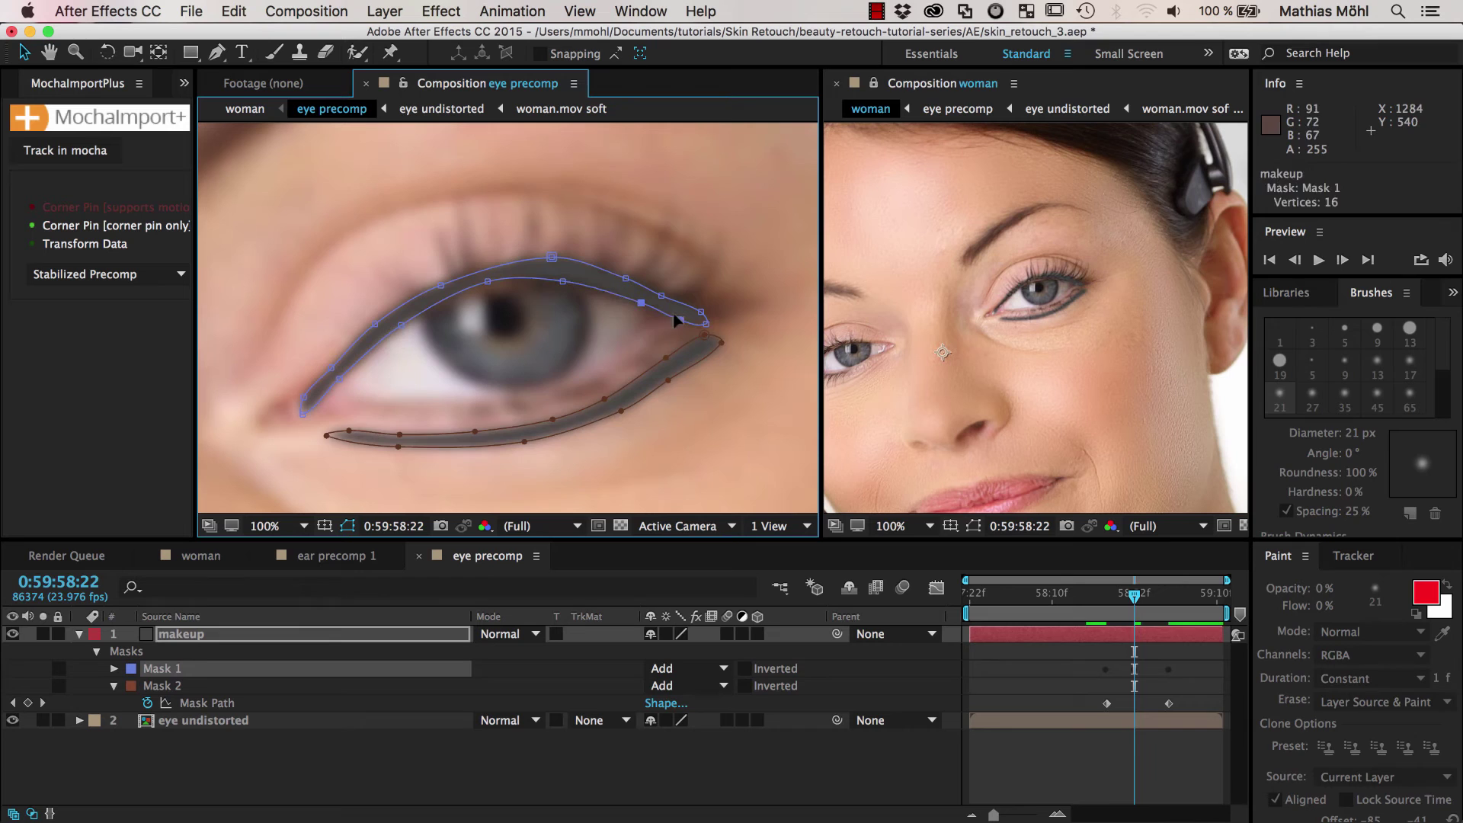
{"action": "left_click_drag", "start_coordinate": [716, 308], "coordinate": [312, 425]}
RAM-preview the blink from the closed-eye frame to check the eyeliner
{"action": "left_click", "coordinate": [1101, 596]}
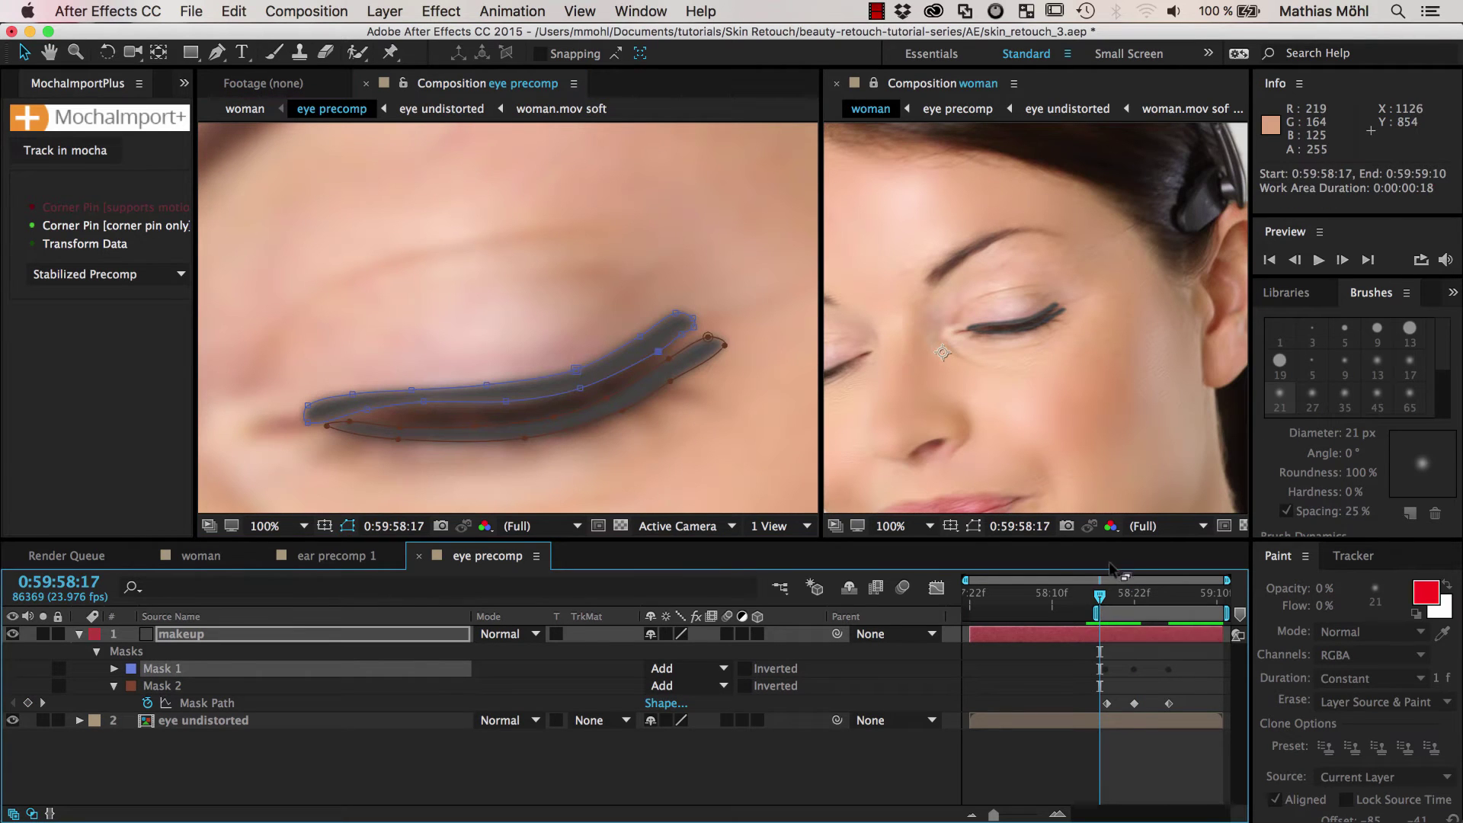
{"action": "key", "text": "space"}
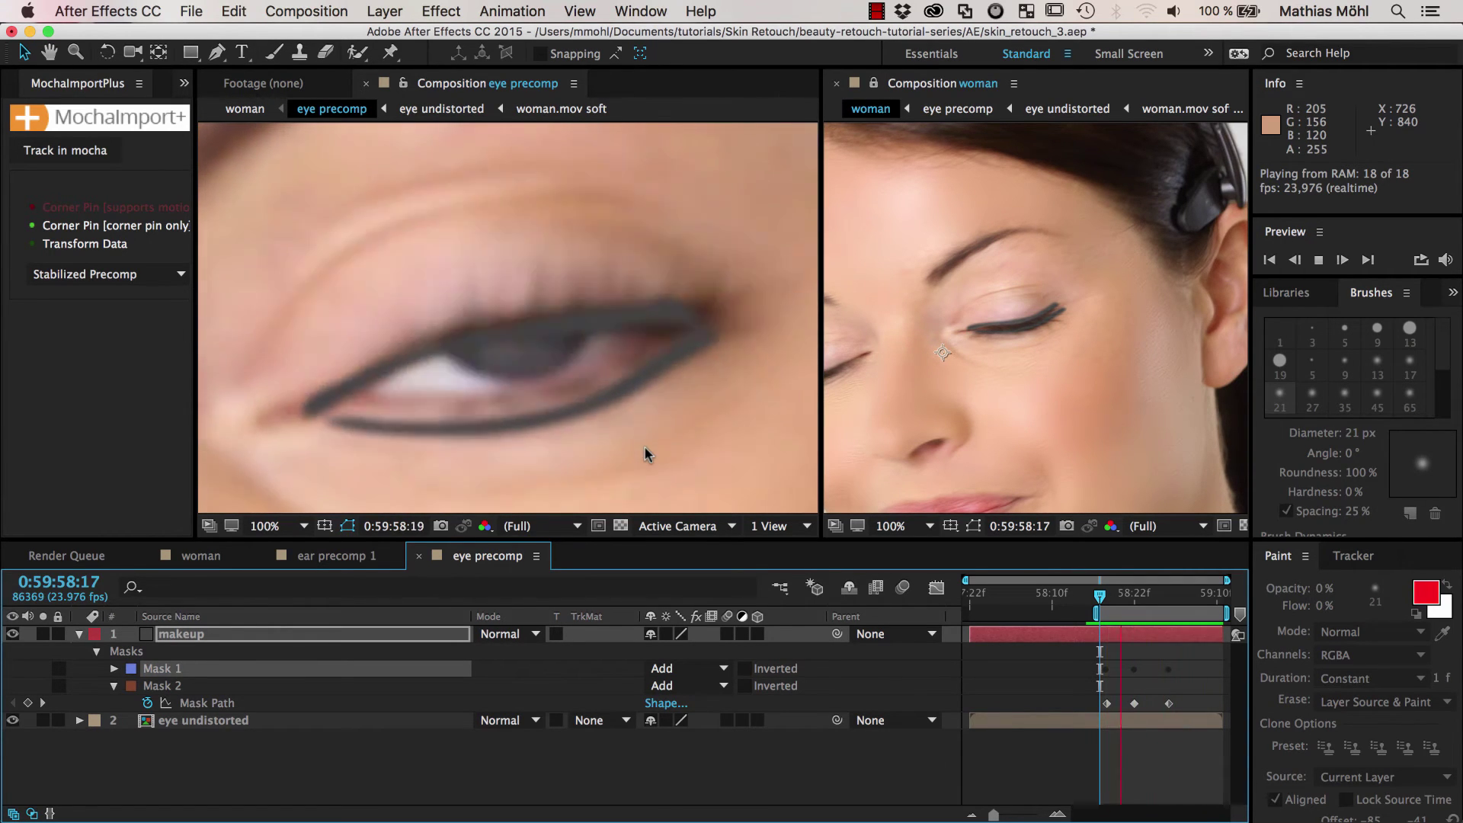
{"action": "key", "text": "space"}
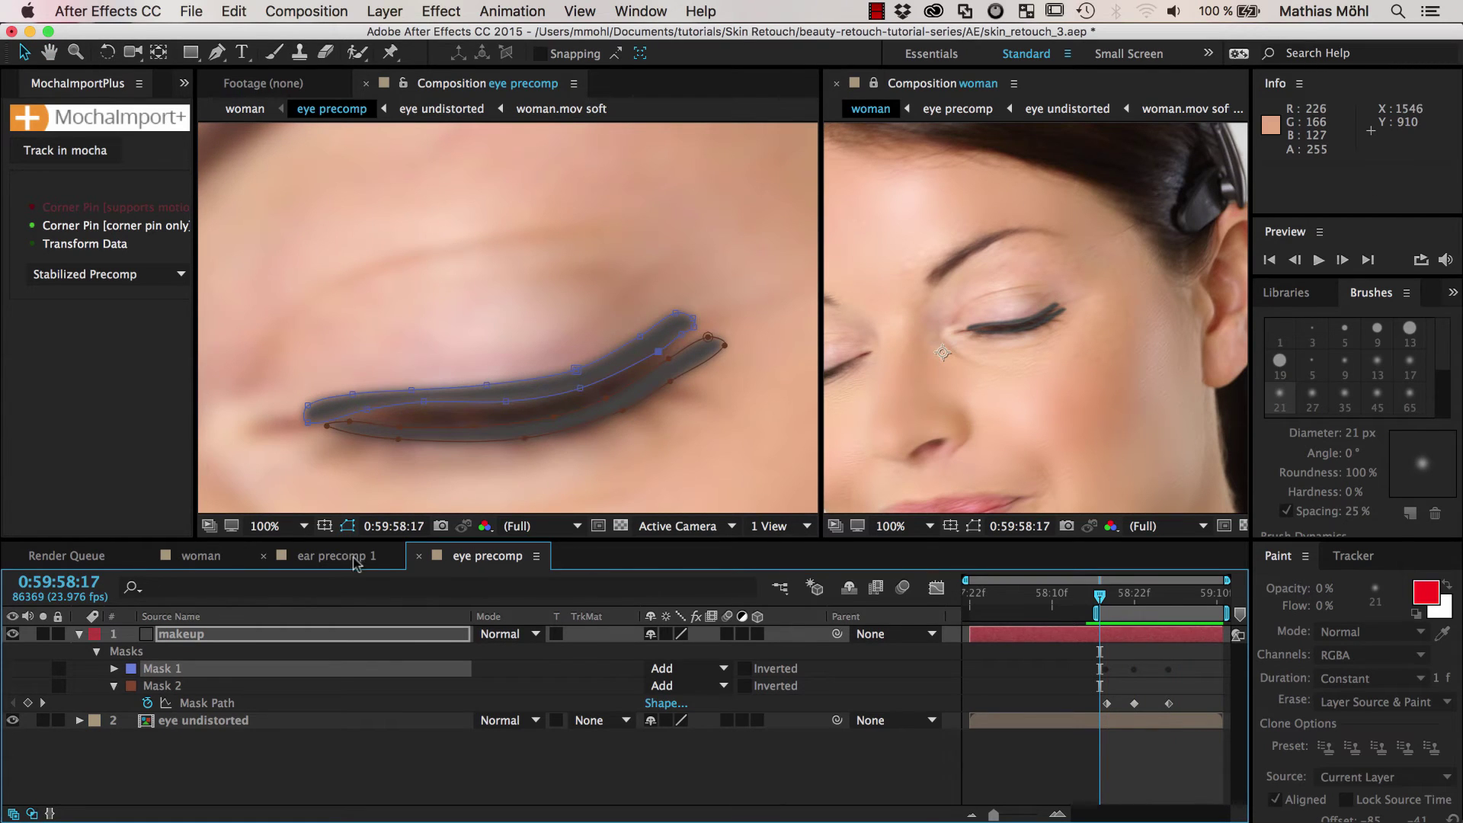
{"action": "left_click", "coordinate": [356, 557]}
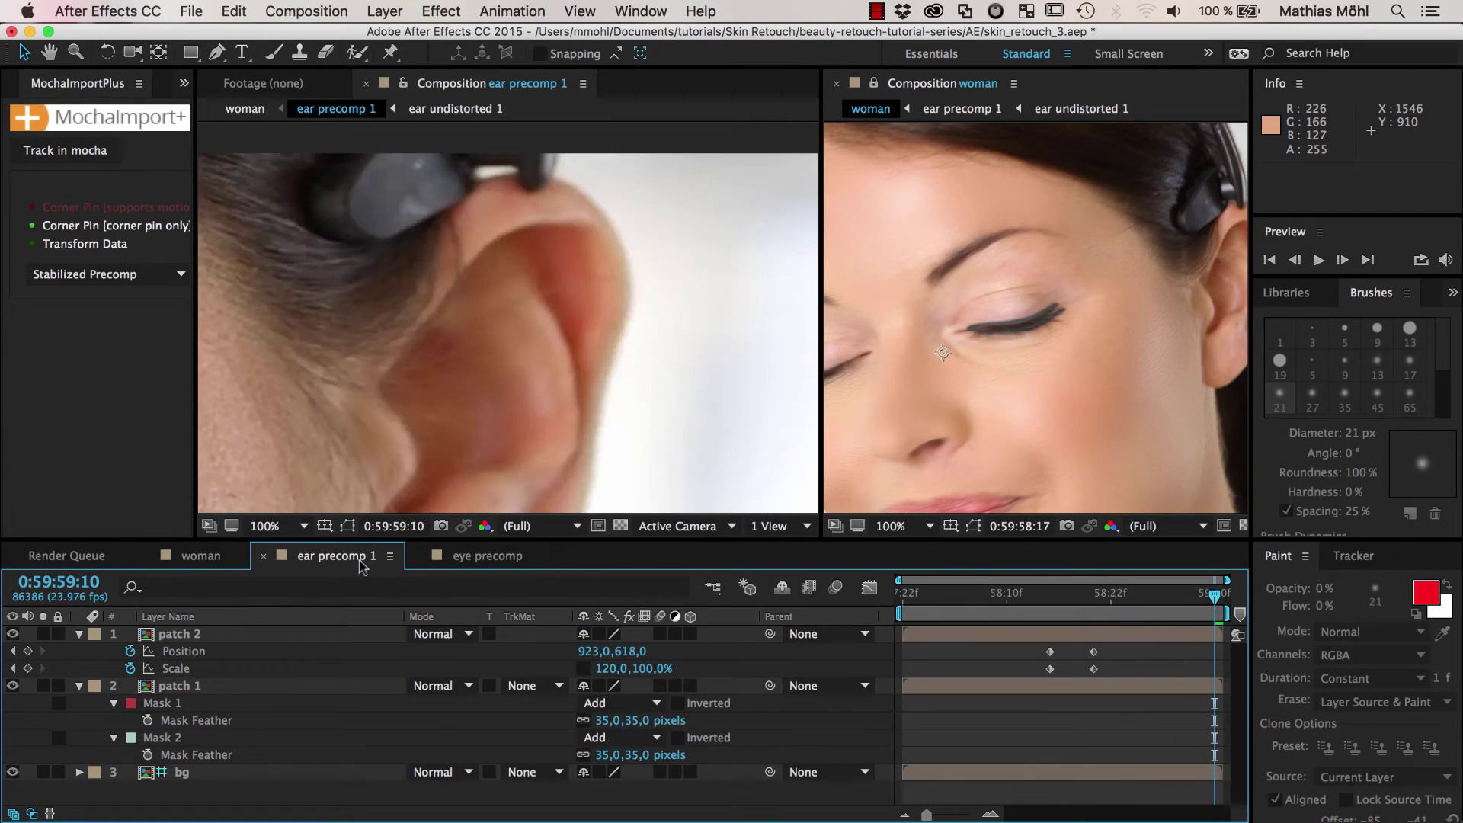
{"action": "left_click", "coordinate": [488, 556]}
{"action": "left_click_drag", "start_coordinate": [1098, 598], "coordinate": [1158, 606]}
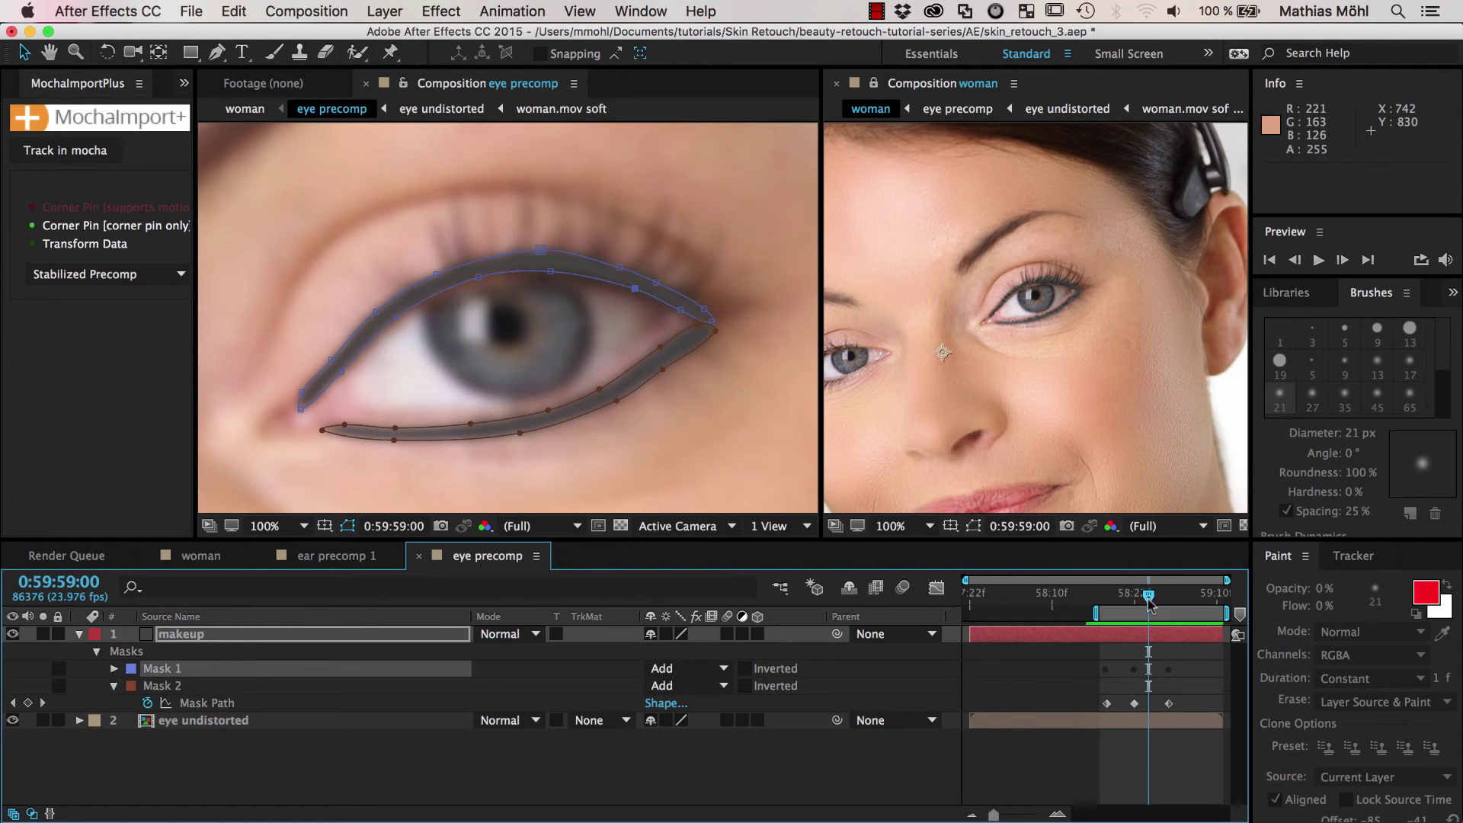
{"action": "key", "text": "space"}
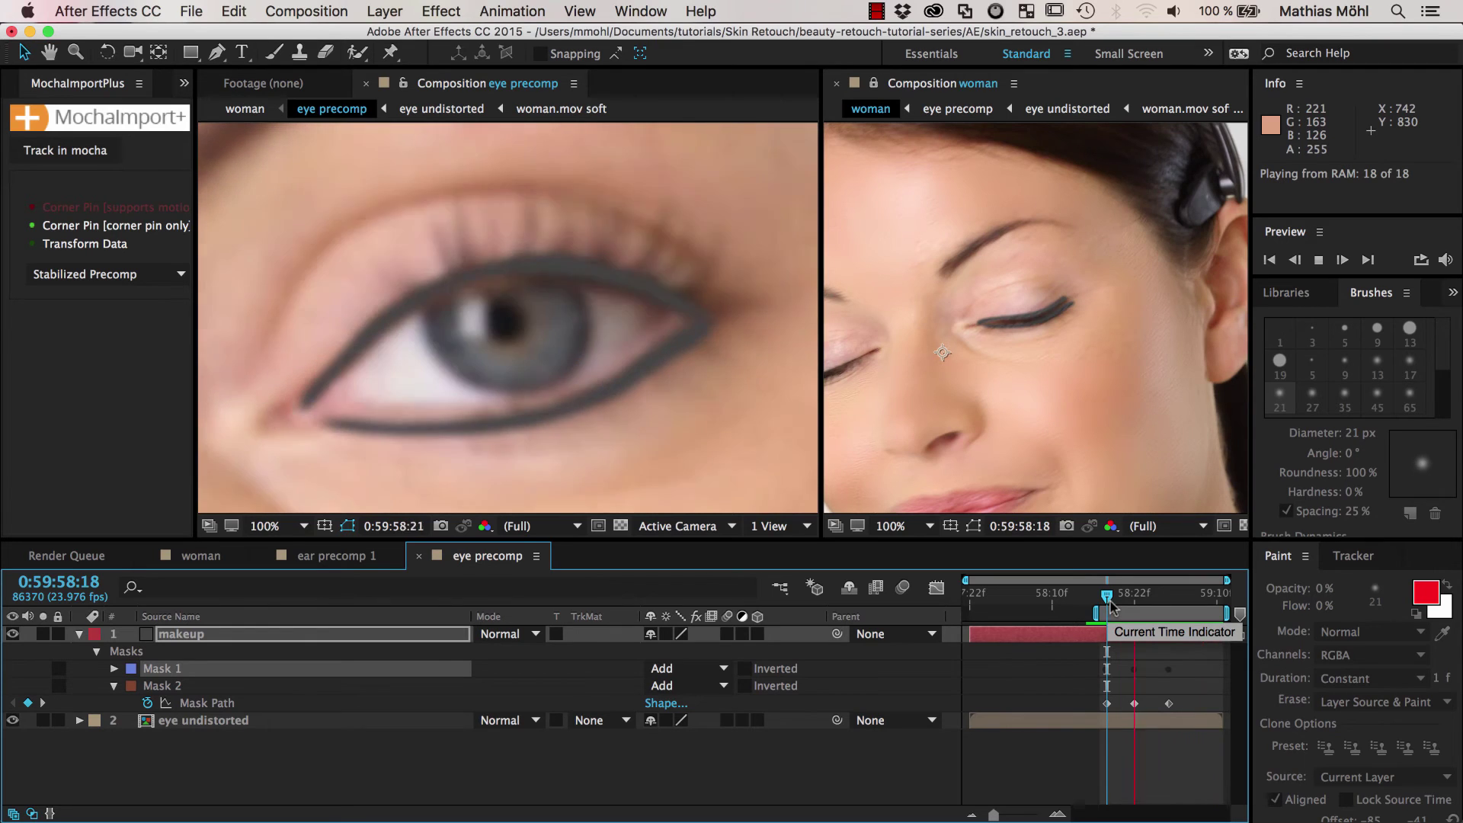
{"action": "key", "text": "space"}
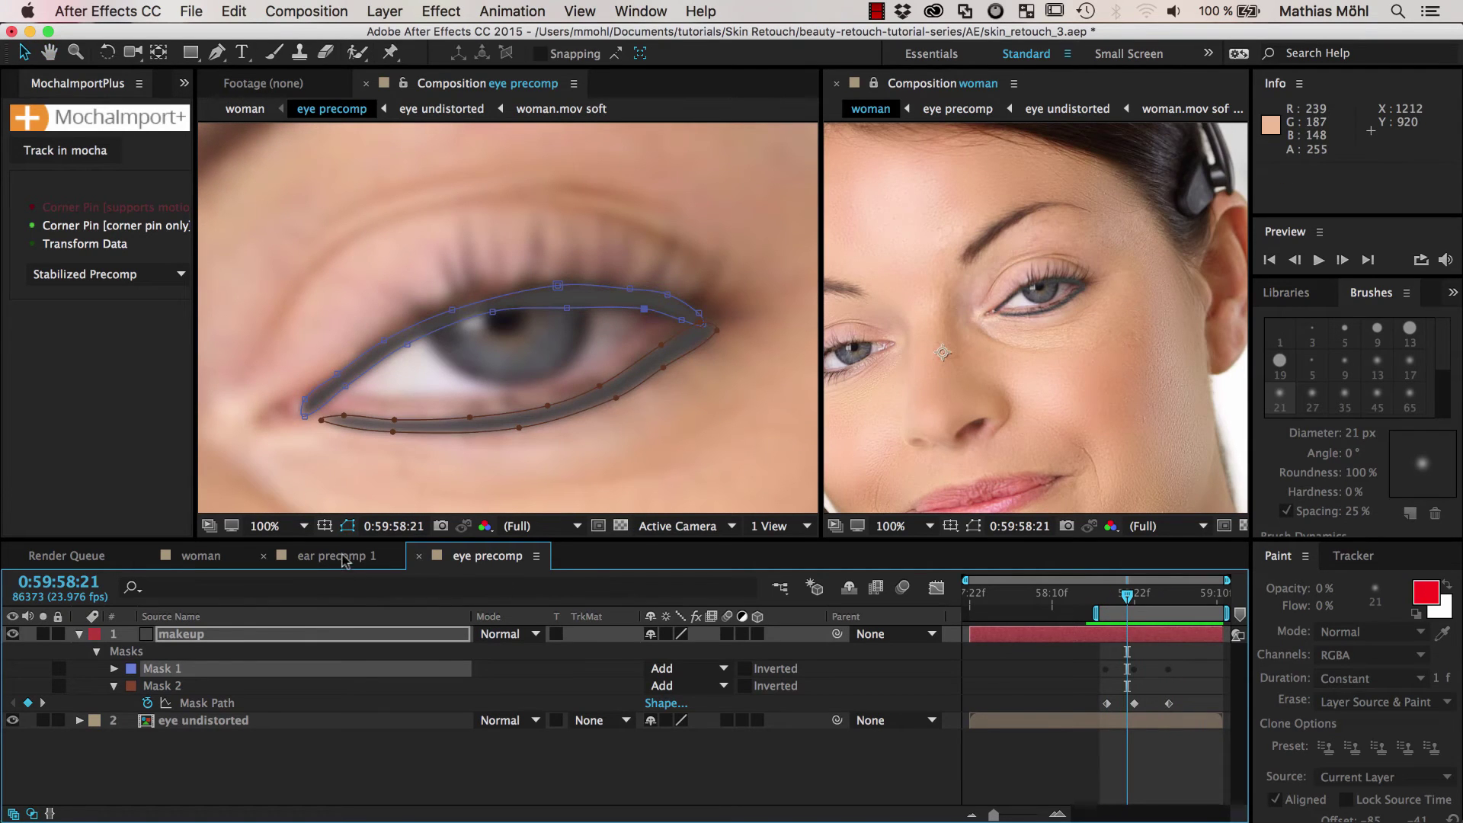
{"action": "left_click", "coordinate": [200, 556]}
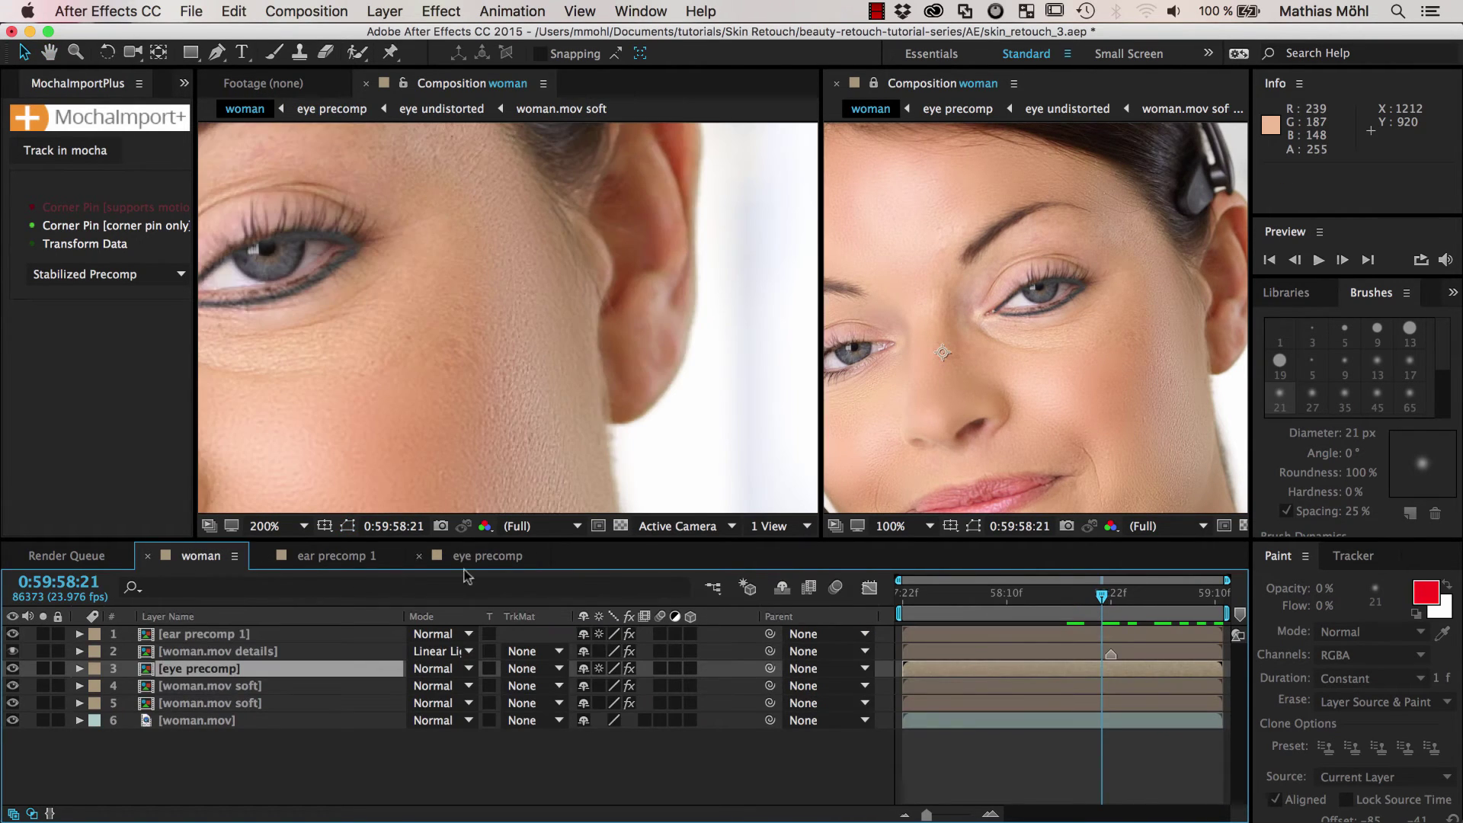
{"action": "key", "text": "space"}
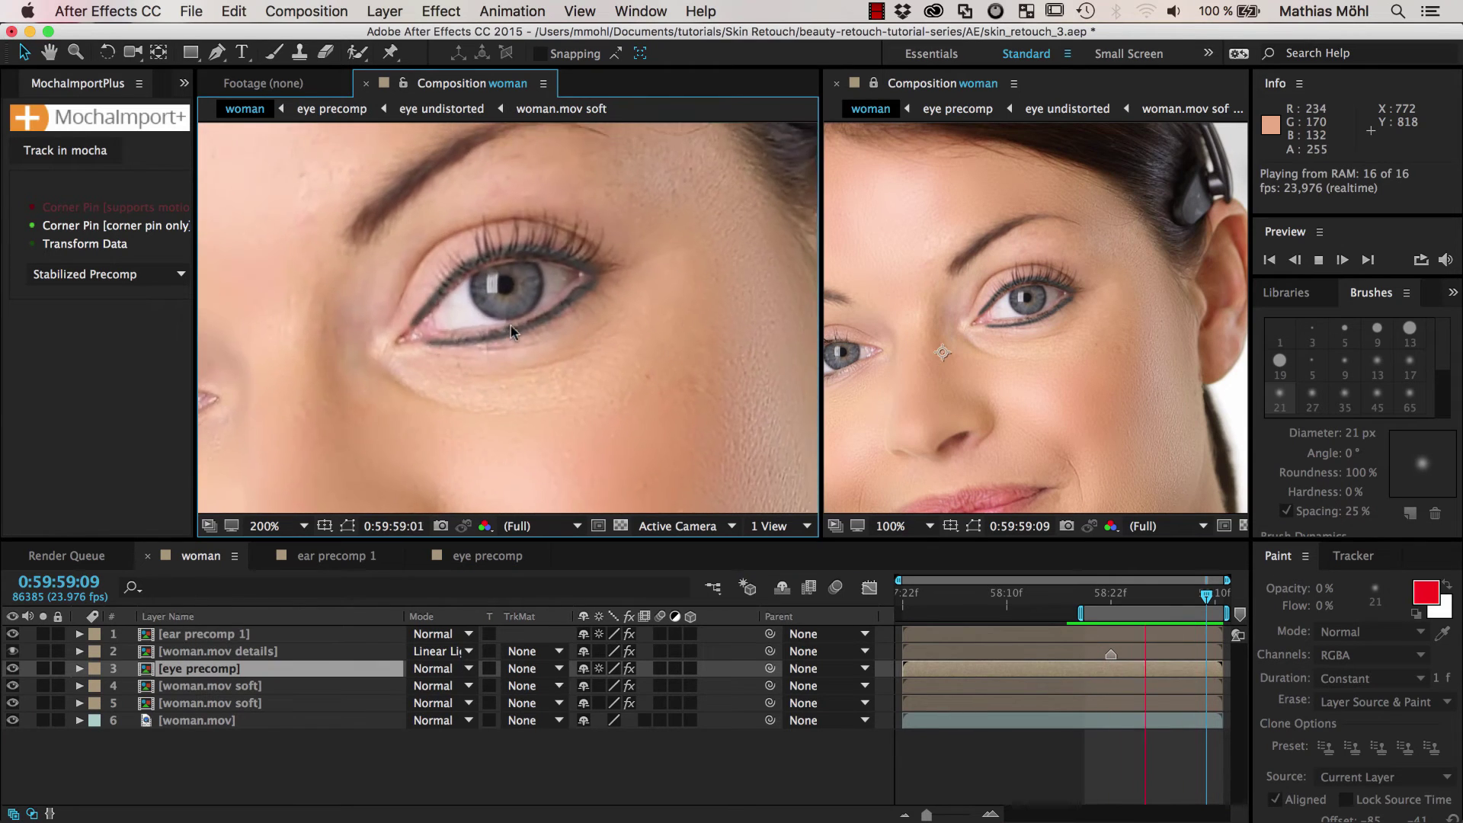
{"action": "key", "text": "space"}
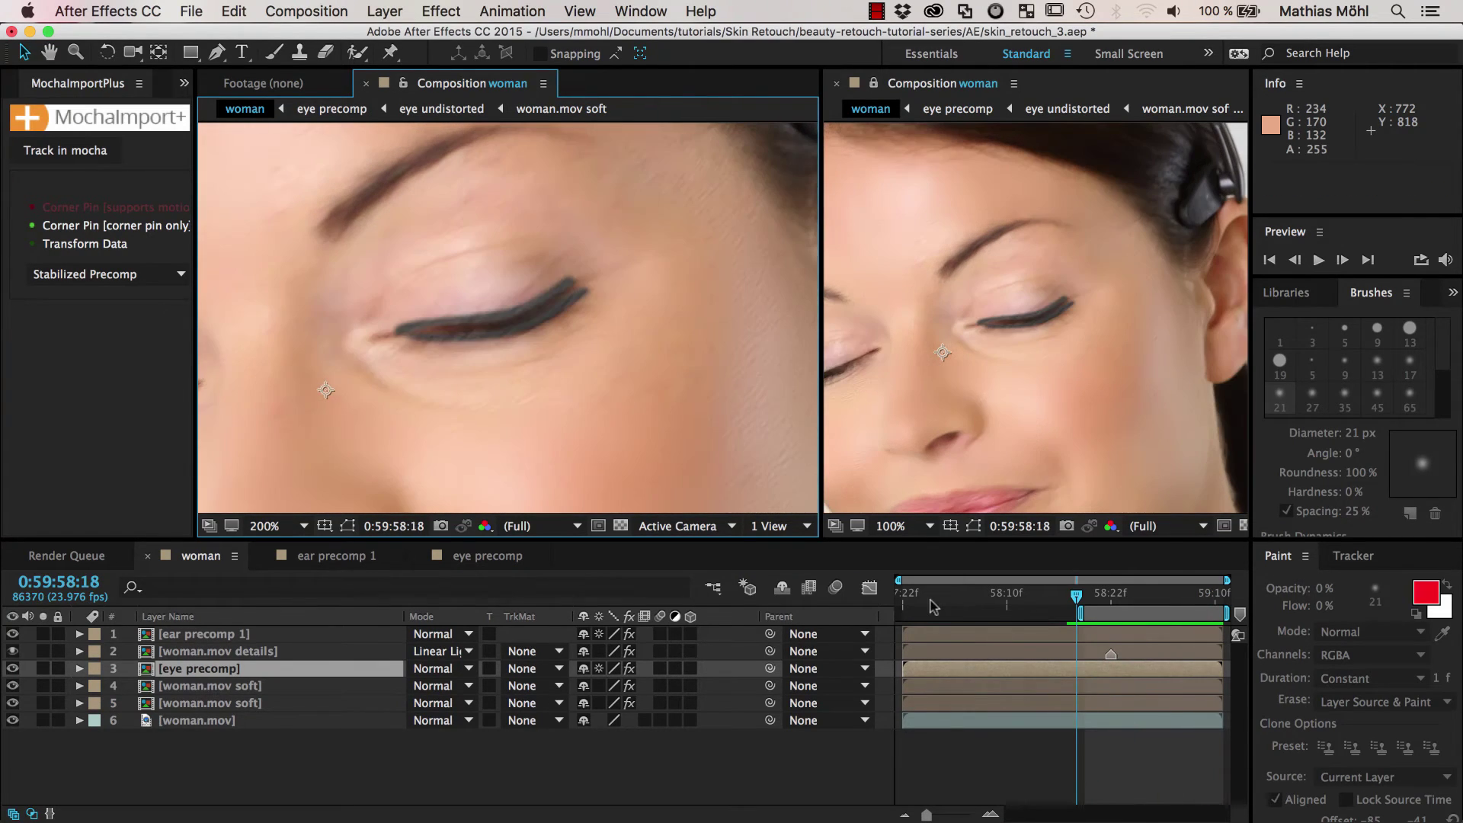
{"action": "left_click", "coordinate": [490, 557]}
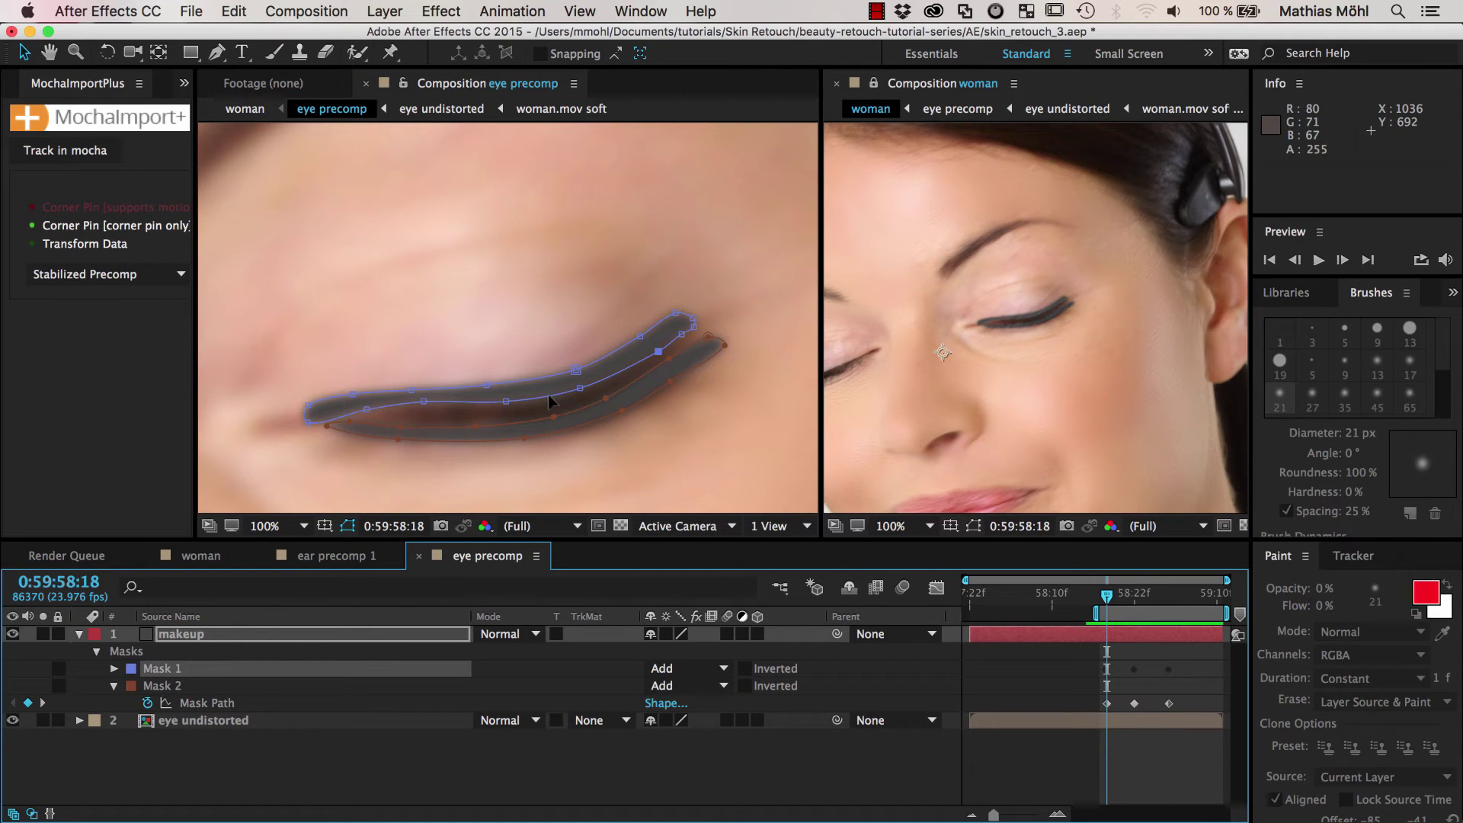
Scrub the time indicator to the frame where the eye is open
{"action": "left_click_drag", "start_coordinate": [1109, 598], "coordinate": [1148, 624]}
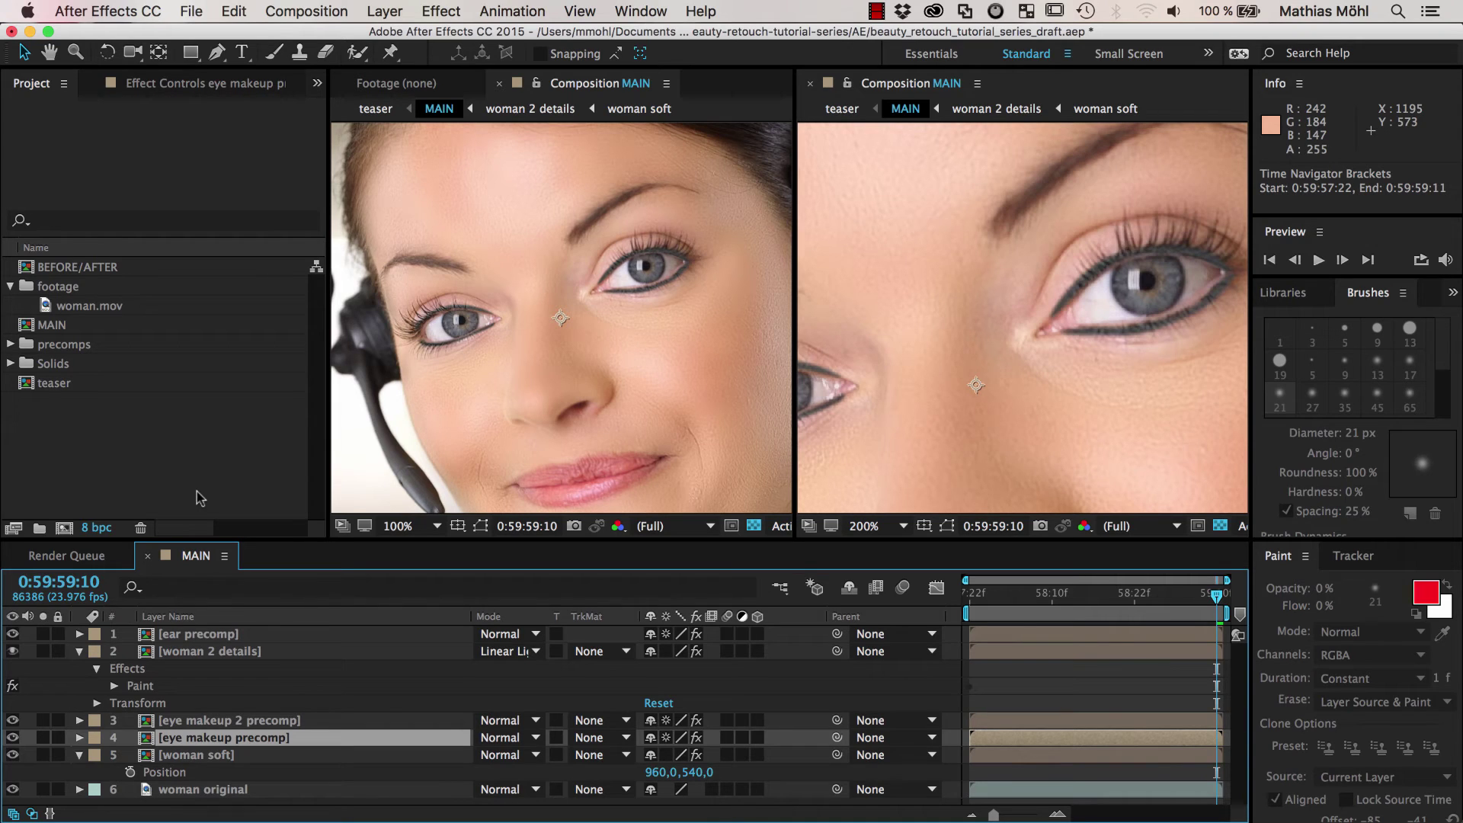
Solo the eye makeup 2 precomp and eye makeup precomp layers in MAIN
{"action": "left_click", "coordinate": [266, 397]}
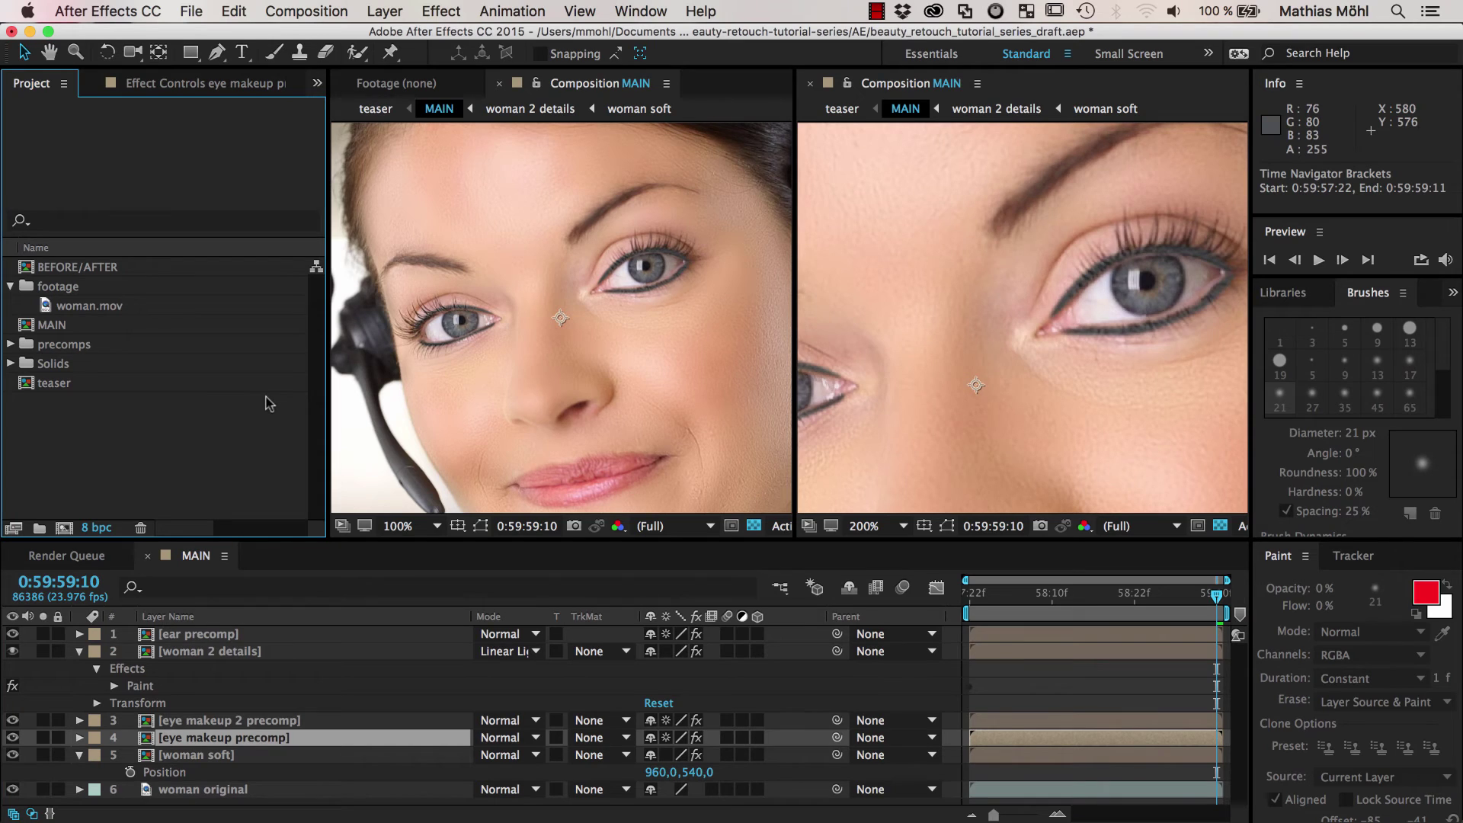
{"action": "left_click", "coordinate": [236, 722]}
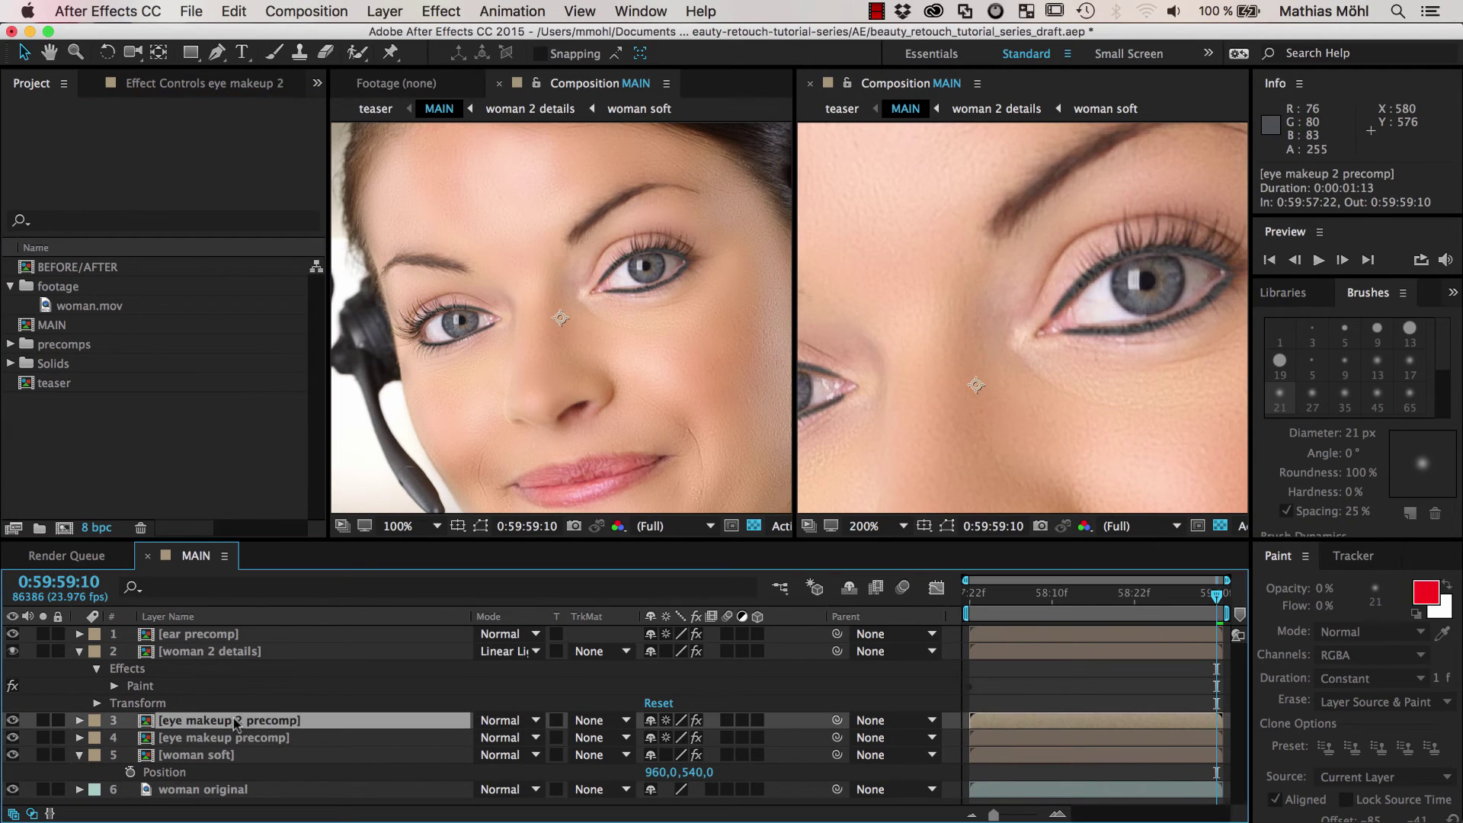
{"action": "left_click", "coordinate": [185, 739]}
{"action": "left_click", "coordinate": [191, 724]}
{"action": "left_click", "coordinate": [194, 737]}
{"action": "left_click", "coordinate": [195, 727]}
{"action": "left_click", "coordinate": [195, 734]}
{"action": "left_click", "coordinate": [151, 725]}
{"action": "left_click", "coordinate": [44, 721]}
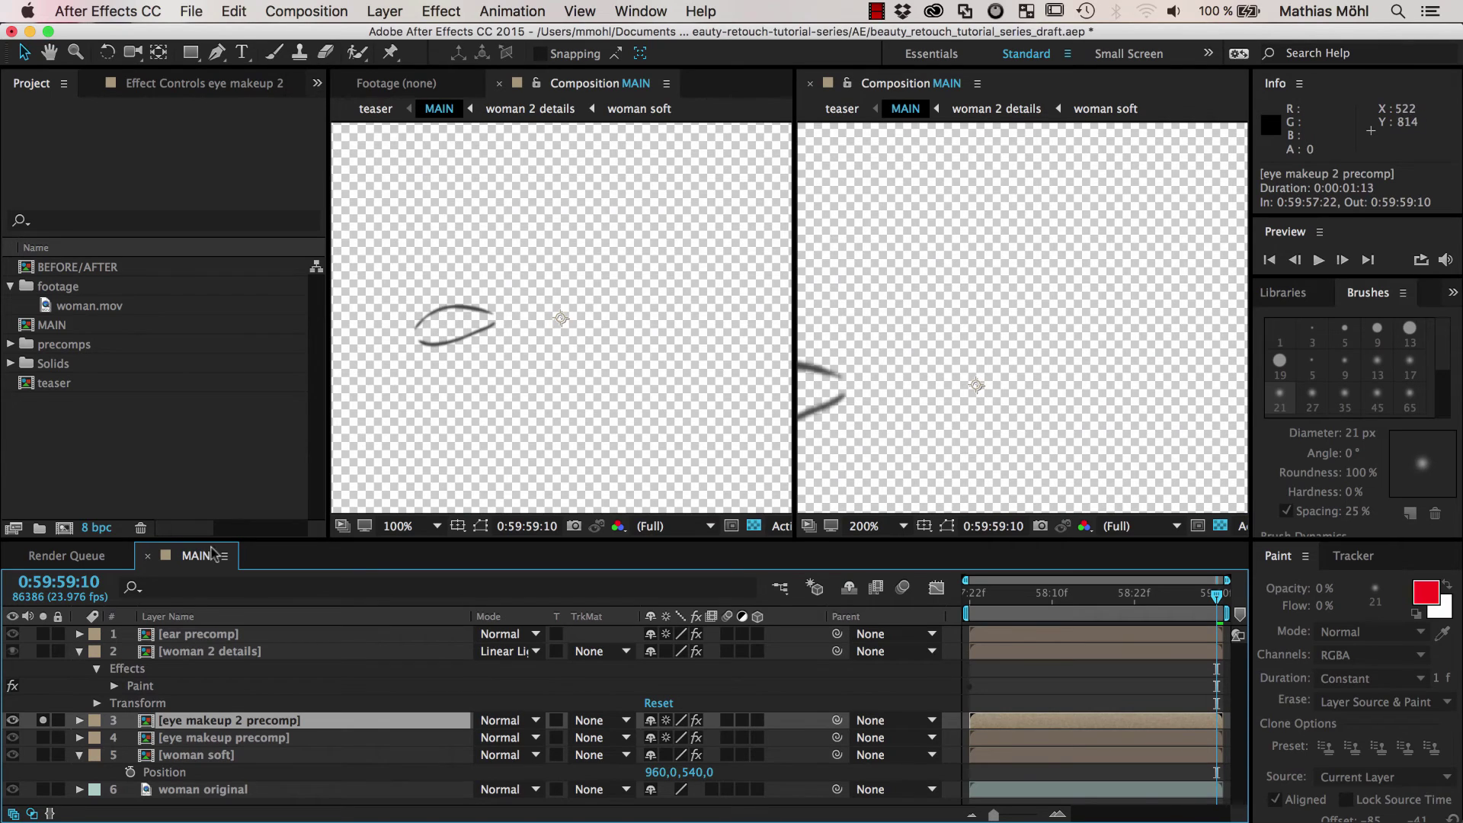
{"action": "left_click", "coordinate": [44, 737]}
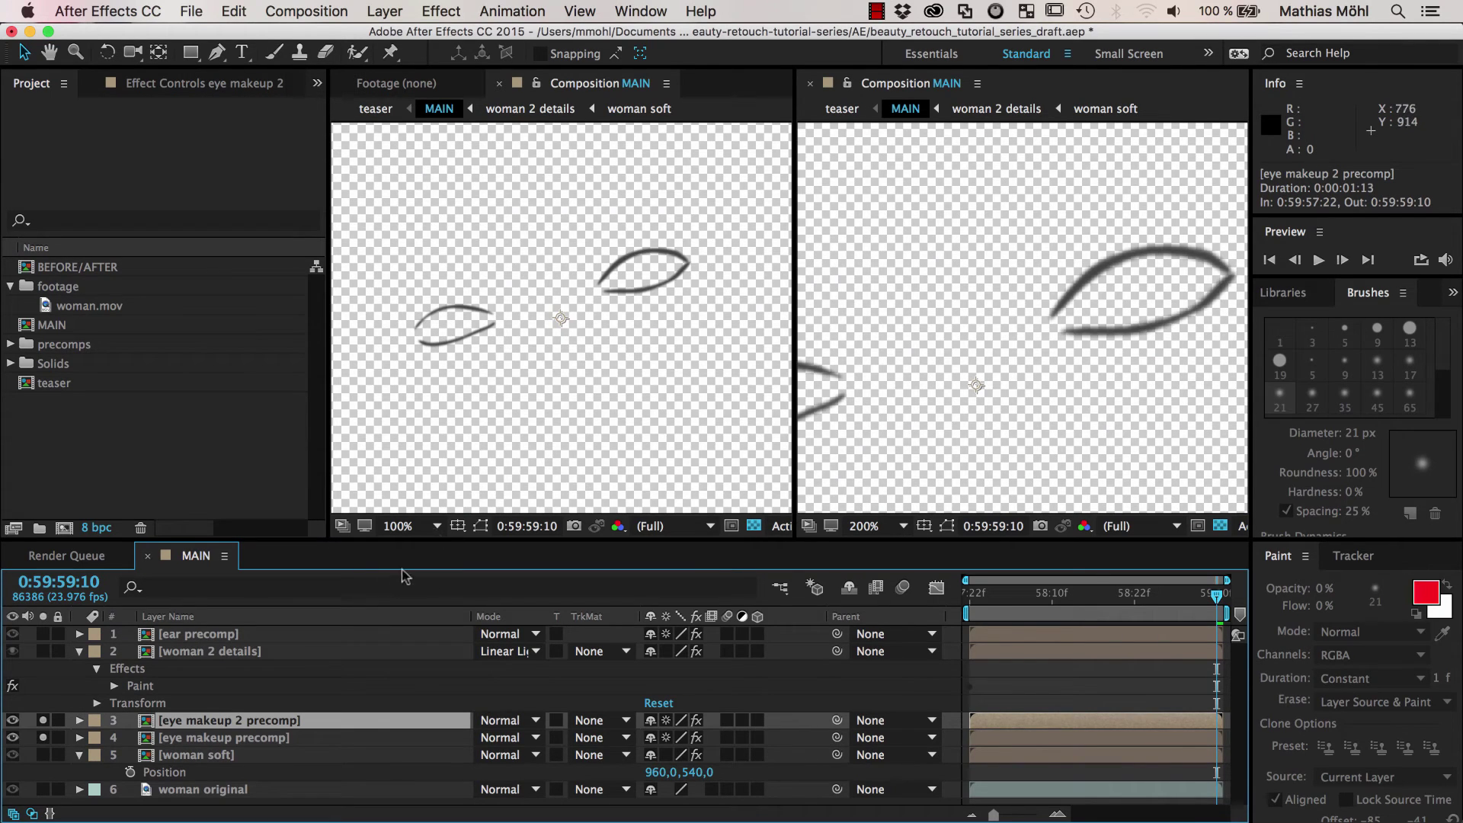
Open the eye makeup 2 precomp and step frame by frame through the blink near 0:59:58:04
{"action": "double_click", "coordinate": [204, 726]}
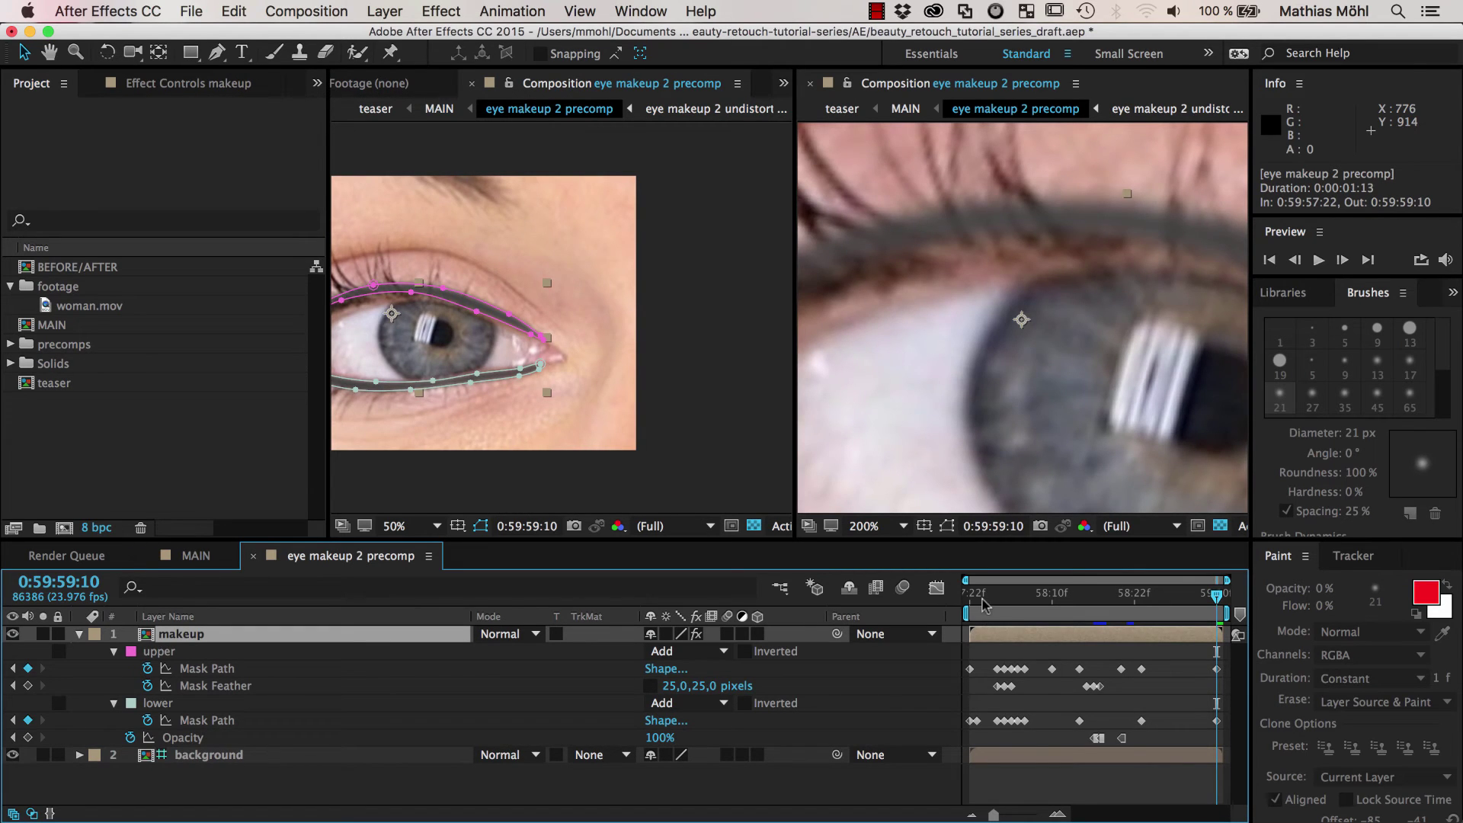
{"action": "left_click", "coordinate": [1014, 601]}
{"action": "left_click_drag", "start_coordinate": [1042, 608], "coordinate": [1011, 612]}
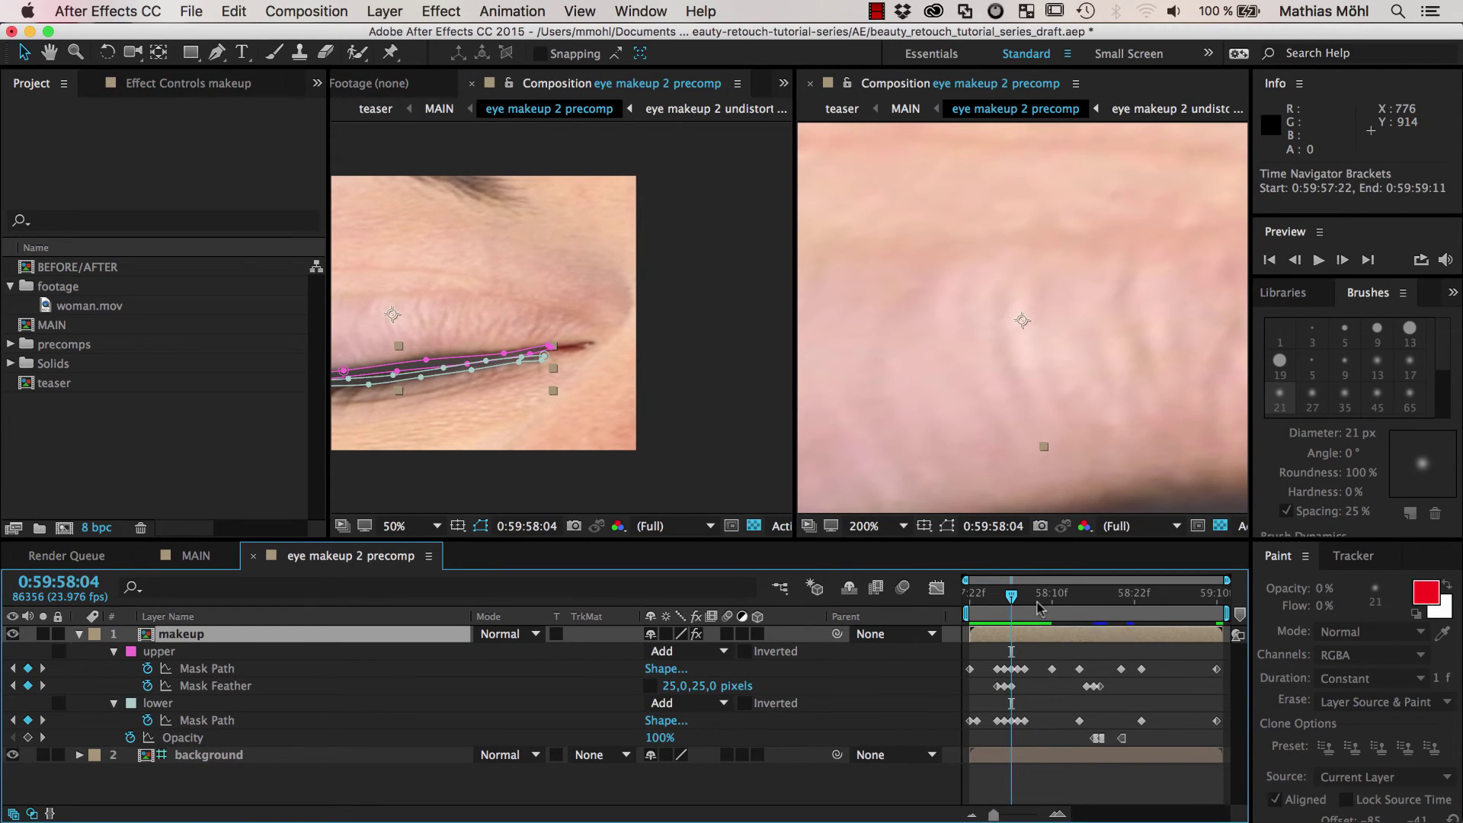
{"action": "left_click_drag", "start_coordinate": [1011, 600], "coordinate": [997, 604]}
{"action": "key", "text": "h"}
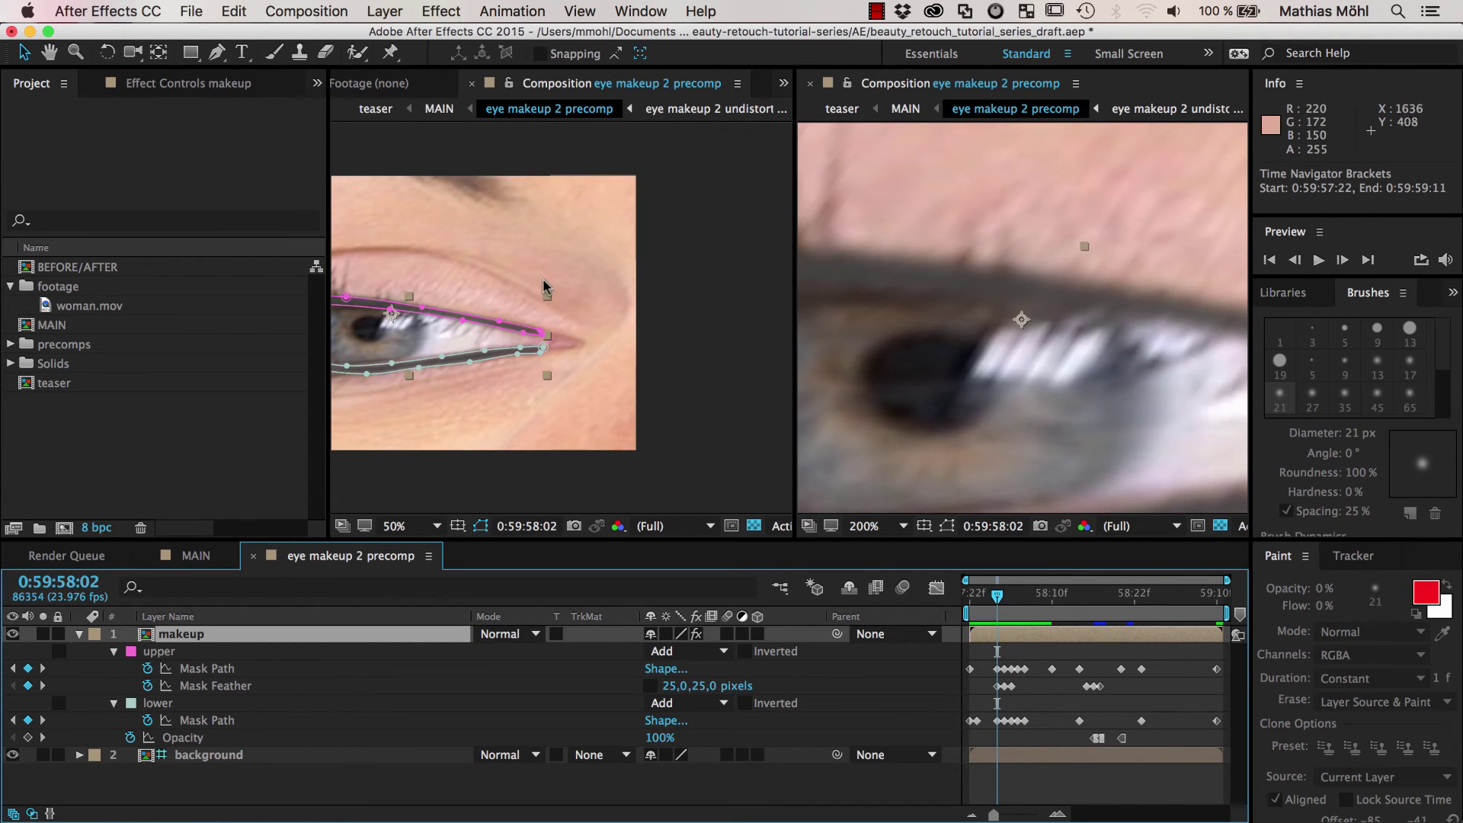
Pan to show the whole eye and save the project
{"action": "left_click_drag", "start_coordinate": [526, 302], "coordinate": [654, 304]}
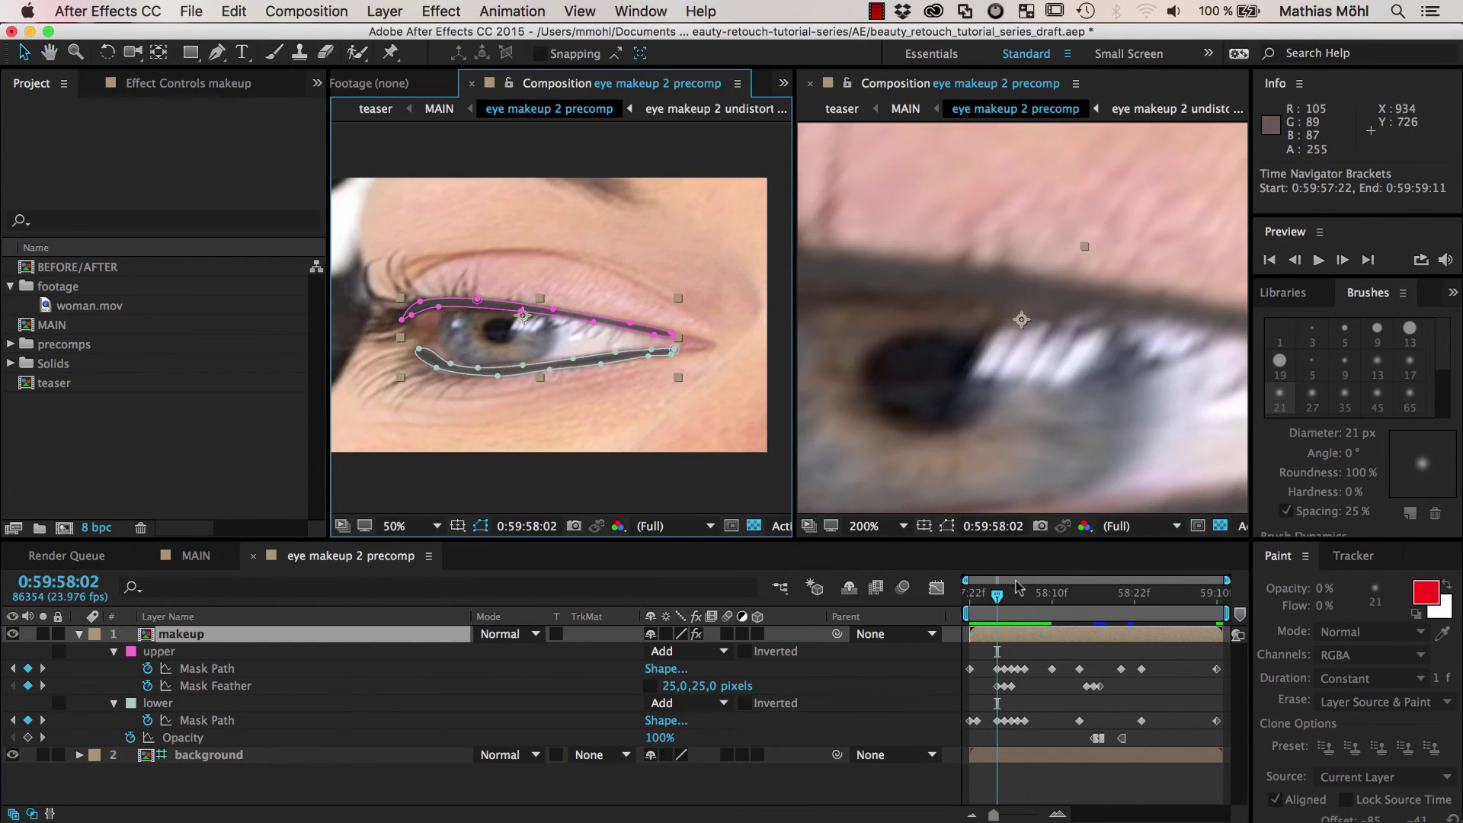
{"action": "mouse_move", "coordinate": [998, 603]}
{"action": "left_mouse_down"}
{"action": "mouse_move", "coordinate": [1195, 614]}
{"action": "mouse_move", "coordinate": [1182, 613]}
{"action": "left_mouse_up"}
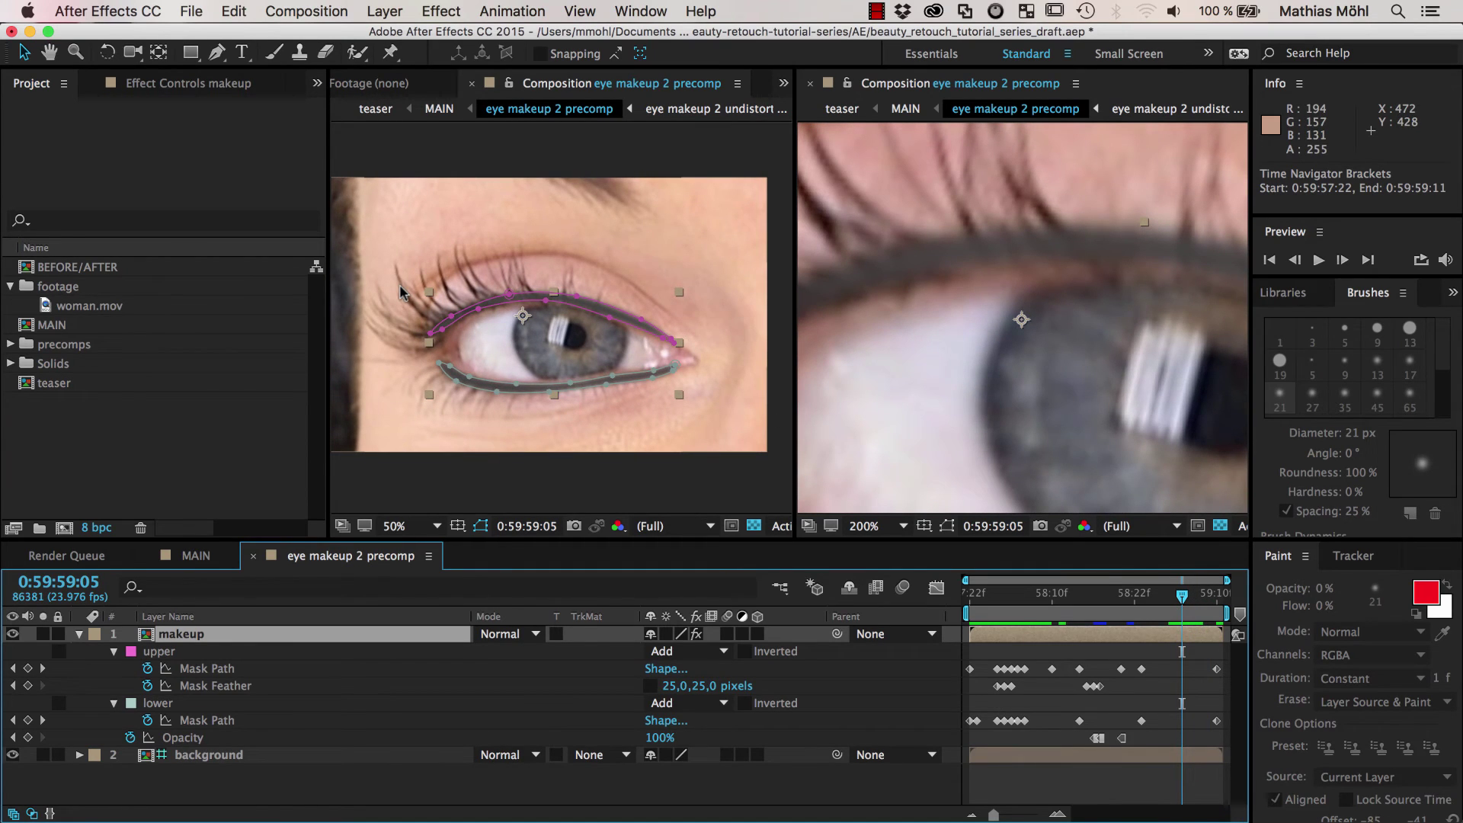
{"action": "key", "text": "super+s"}
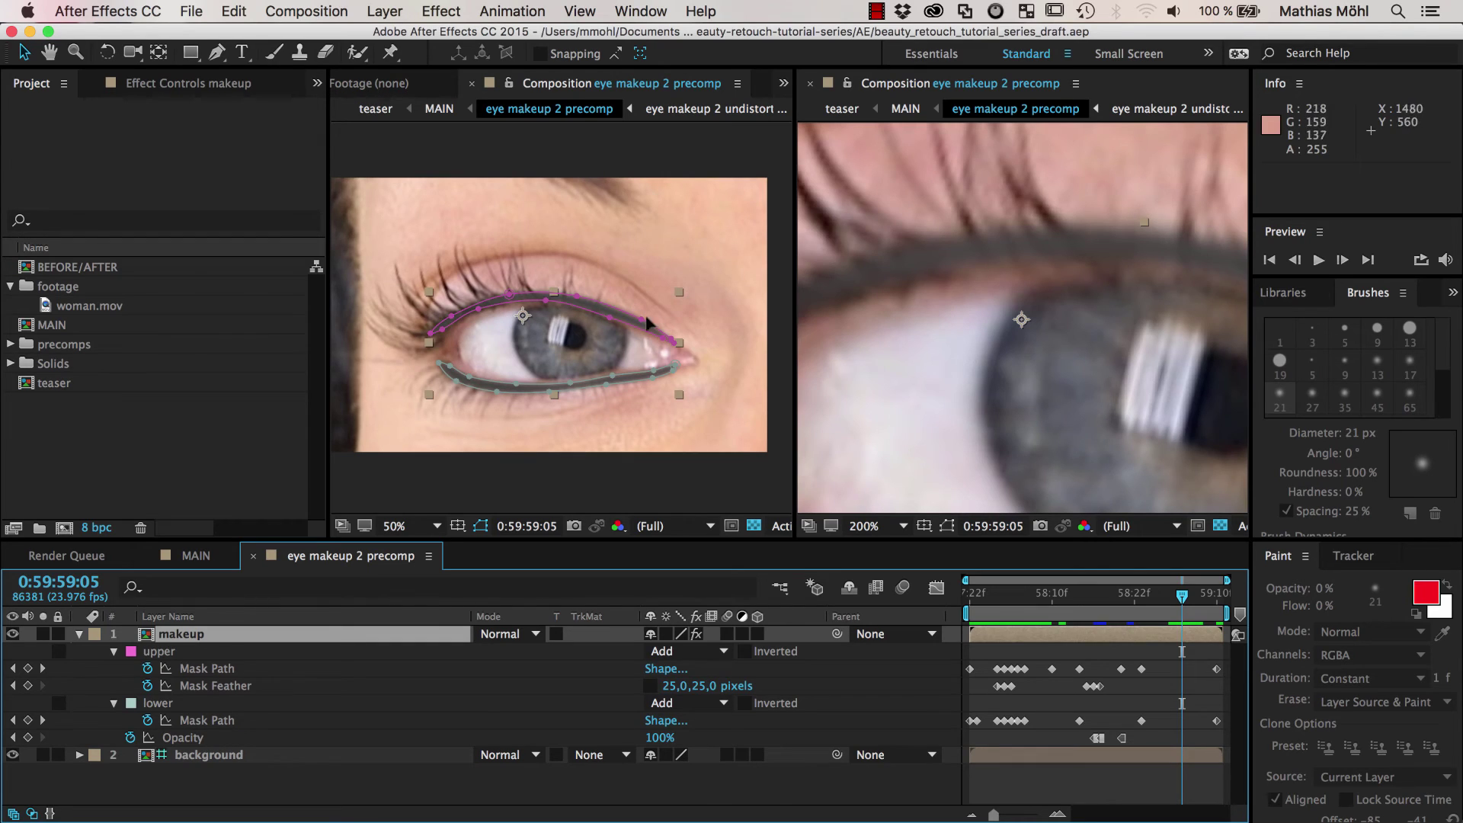
{"action": "left_click", "coordinate": [213, 757]}
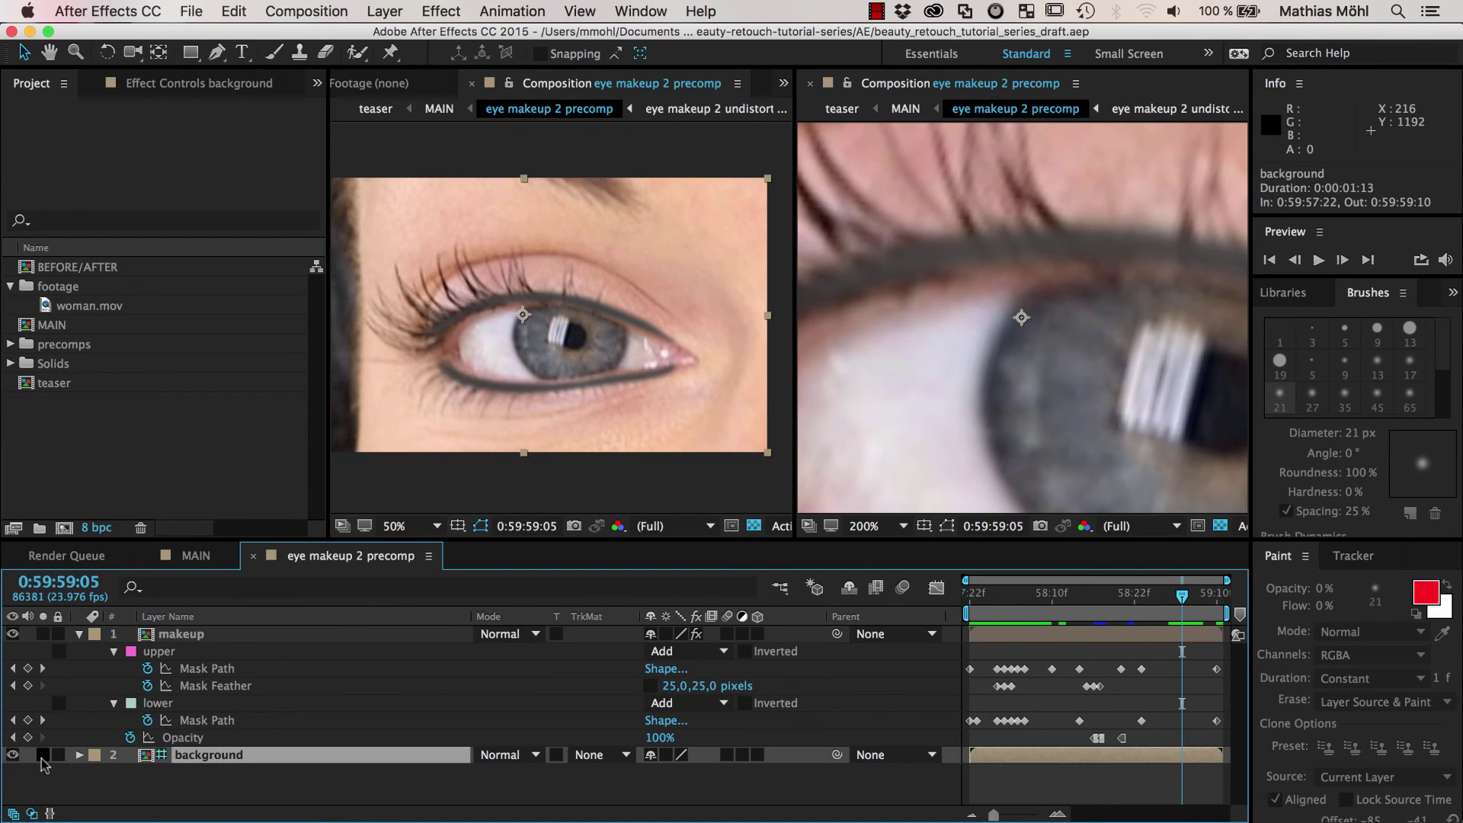
Dismiss the background layer's options, then visit MAIN and return to eye makeup 2
{"action": "right_click", "coordinate": [162, 757]}
{"action": "left_click", "coordinate": [121, 464]}
{"action": "left_click", "coordinate": [196, 556]}
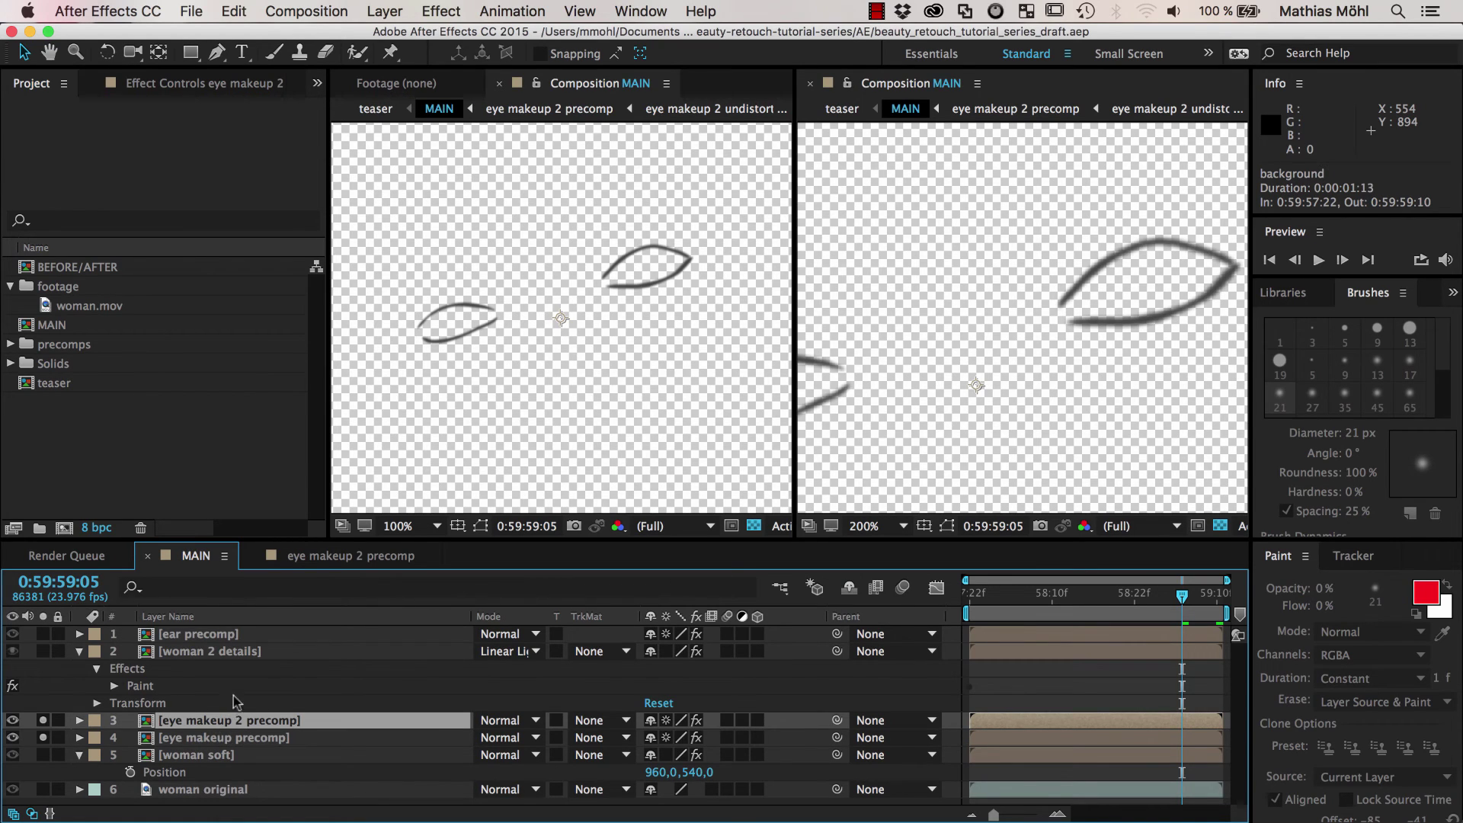
{"action": "left_click", "coordinate": [326, 559]}
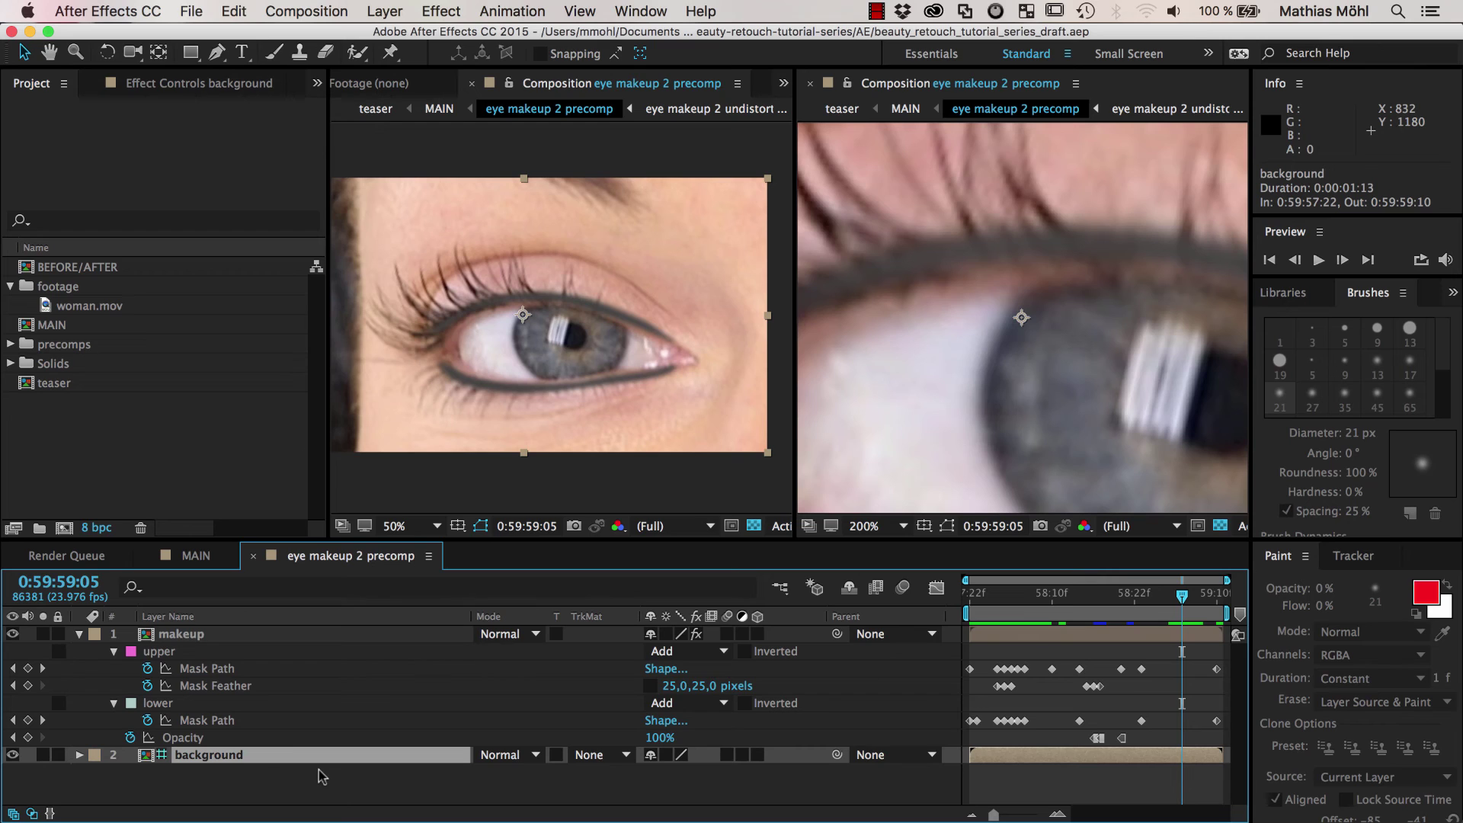
Show the makeup layer's effects and select its Fill effect
{"action": "left_click", "coordinate": [182, 635]}
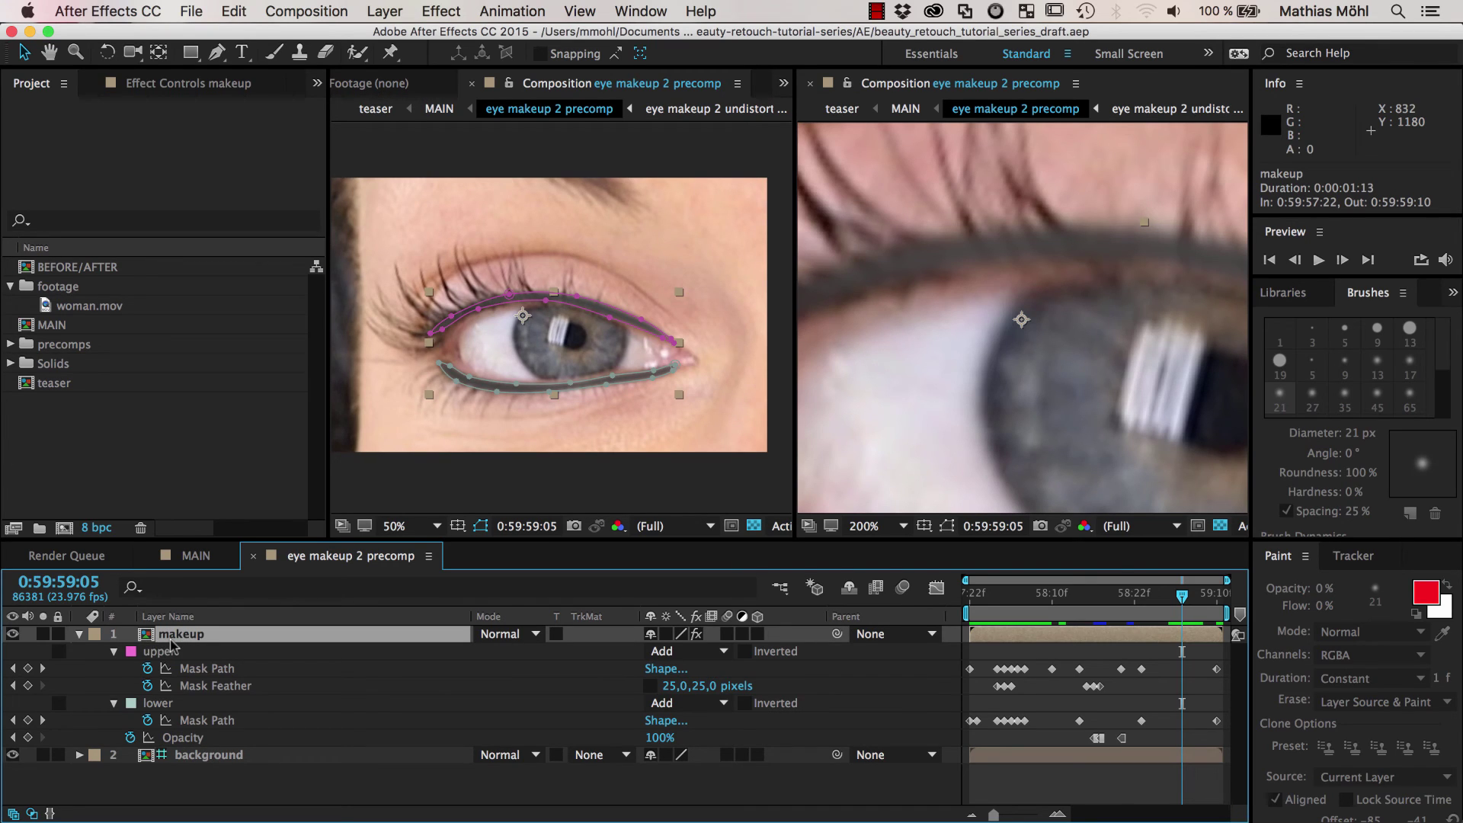
{"action": "key", "text": "u"}
{"action": "key", "text": "e"}
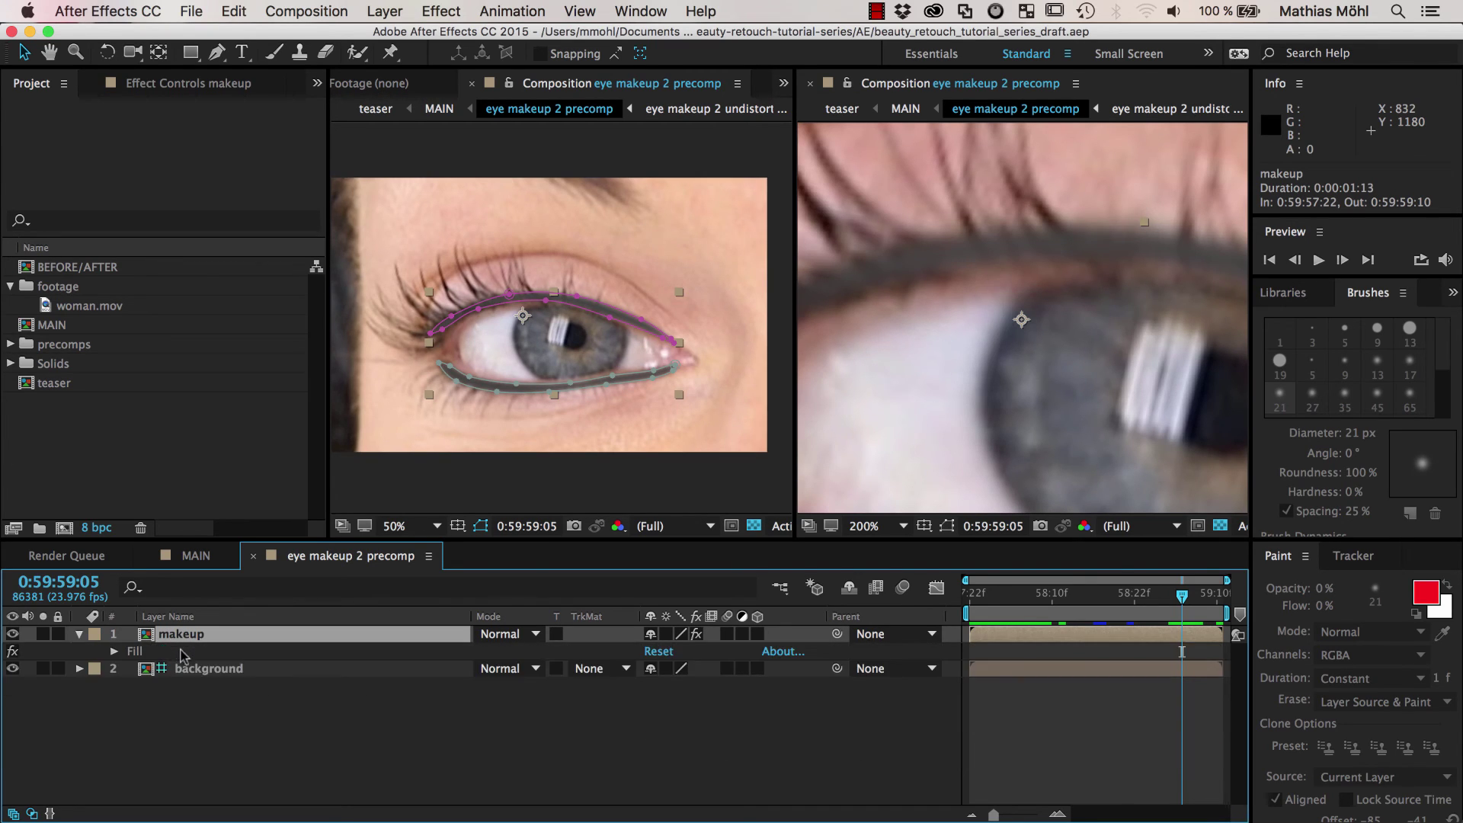
{"action": "left_click", "coordinate": [137, 651]}
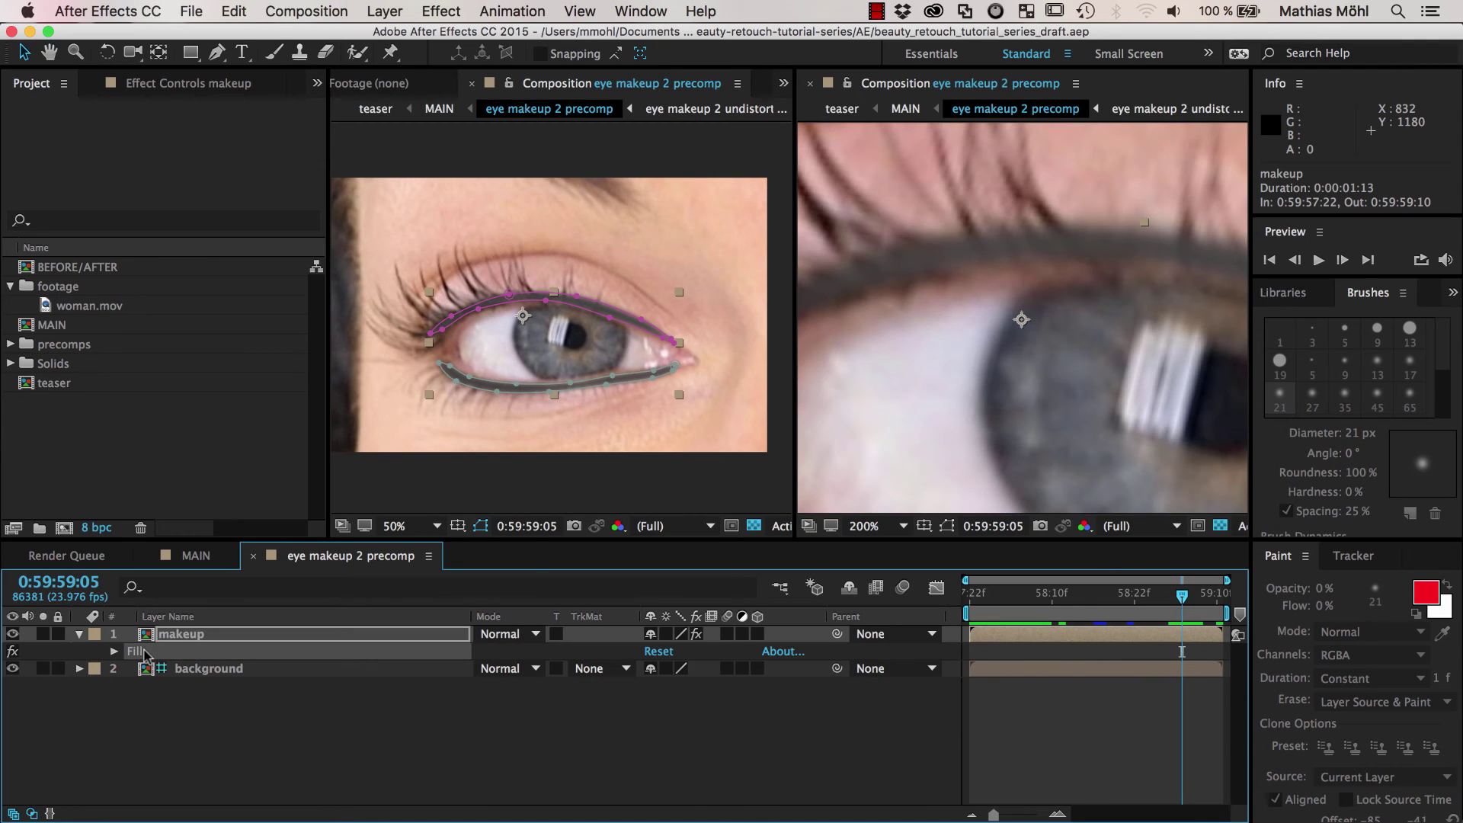